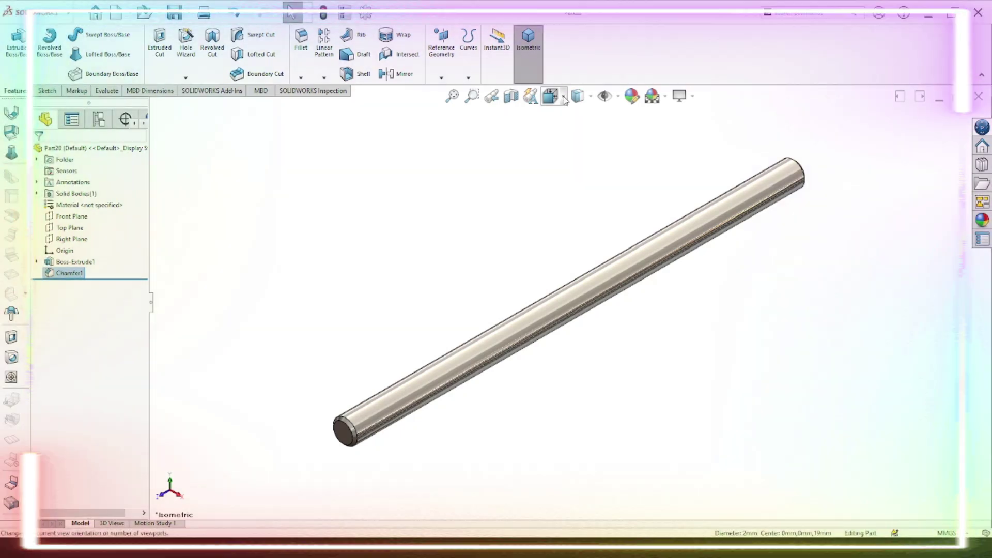
# Step: Start a Front Plane sketch with two concentric circles centred on the origin
pyautogui.click(66, 217)
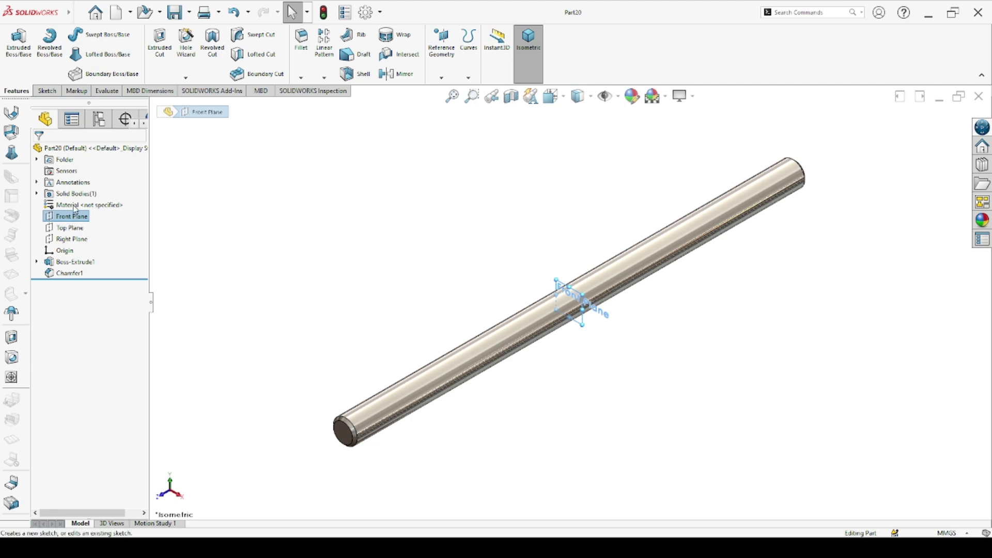
pyautogui.click(75, 210)
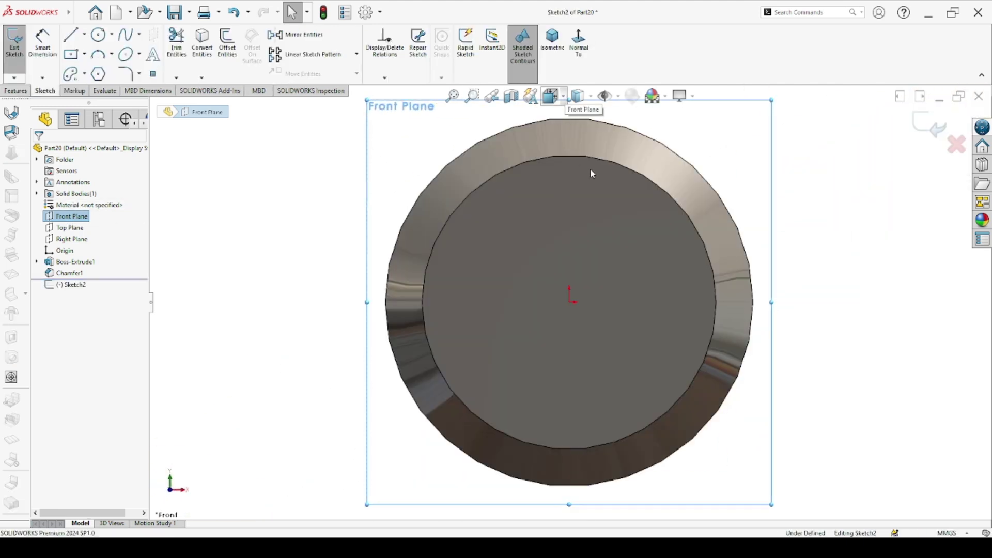
pyautogui.scroll(4, 587, 276)
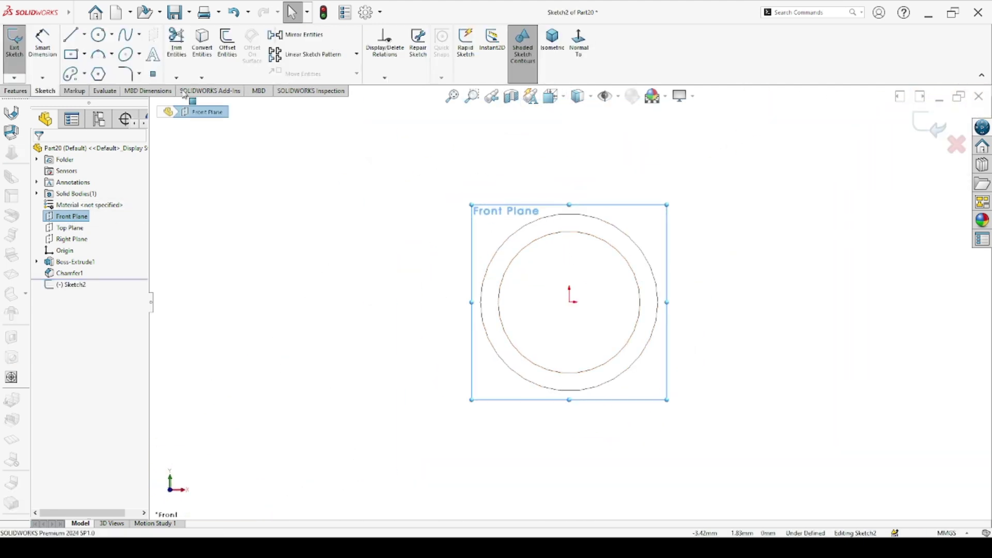
pyautogui.click(569, 302)
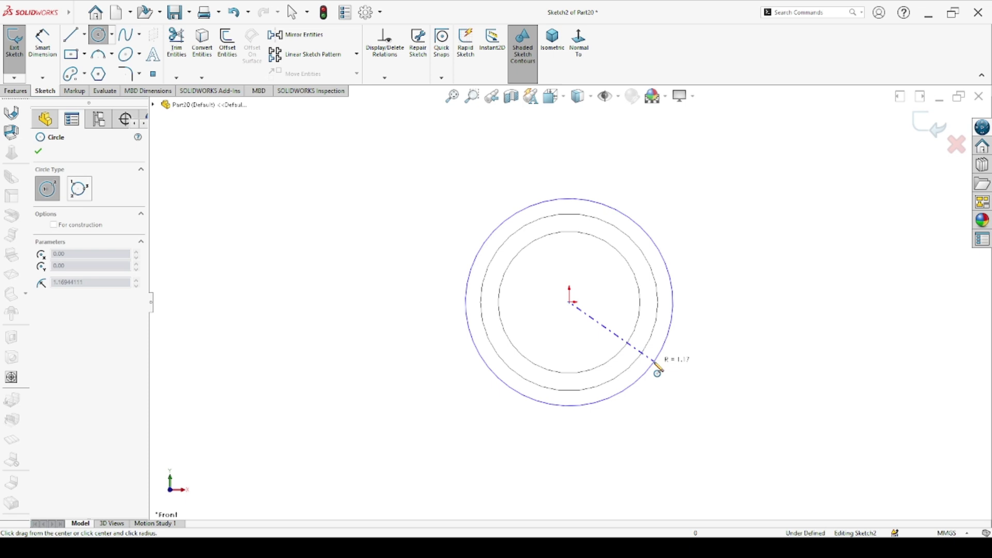
pyautogui.click(699, 385)
pyautogui.click(569, 302)
pyautogui.click(779, 416)
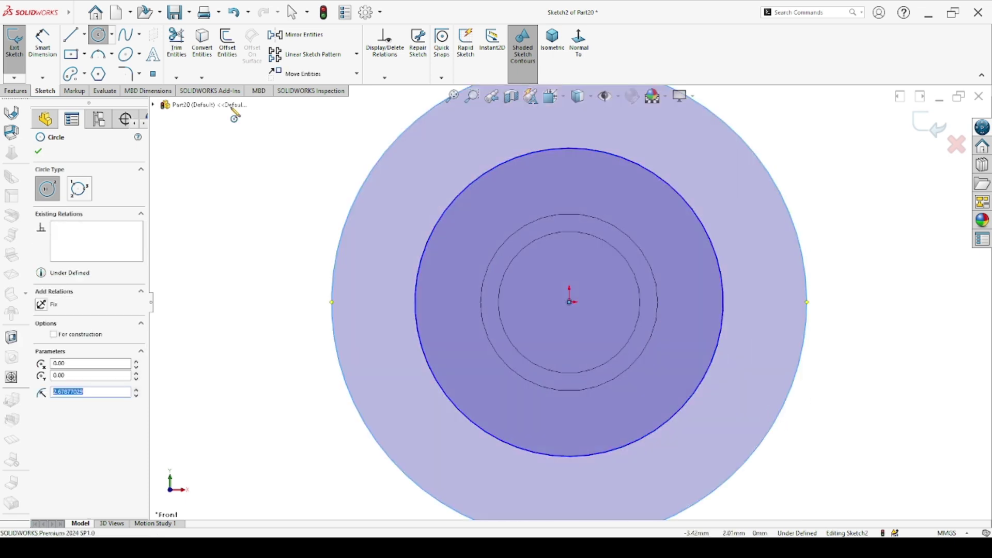
# Step: Convert both new circles into construction geometry
pyautogui.click(90, 41)
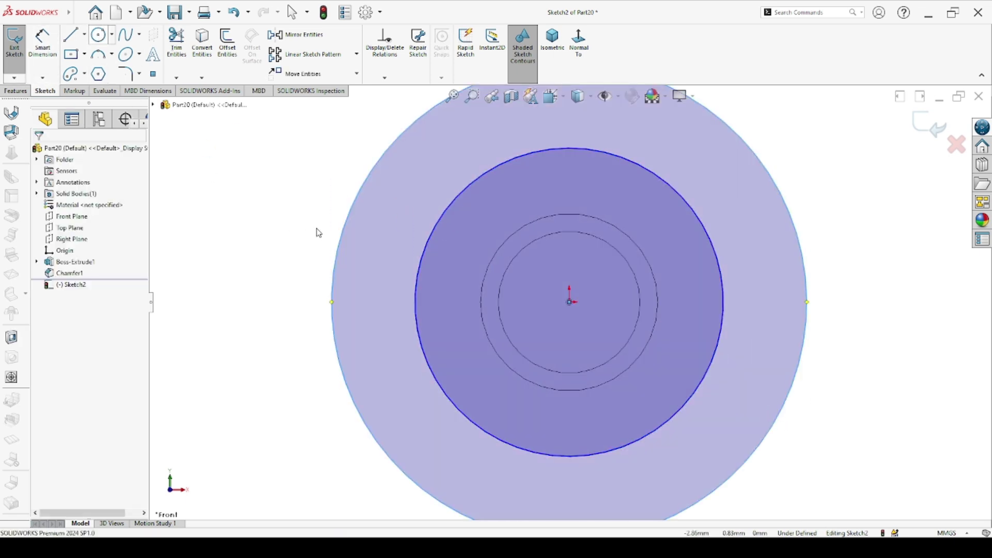
pyautogui.click(429, 246)
pyautogui.click(478, 204)
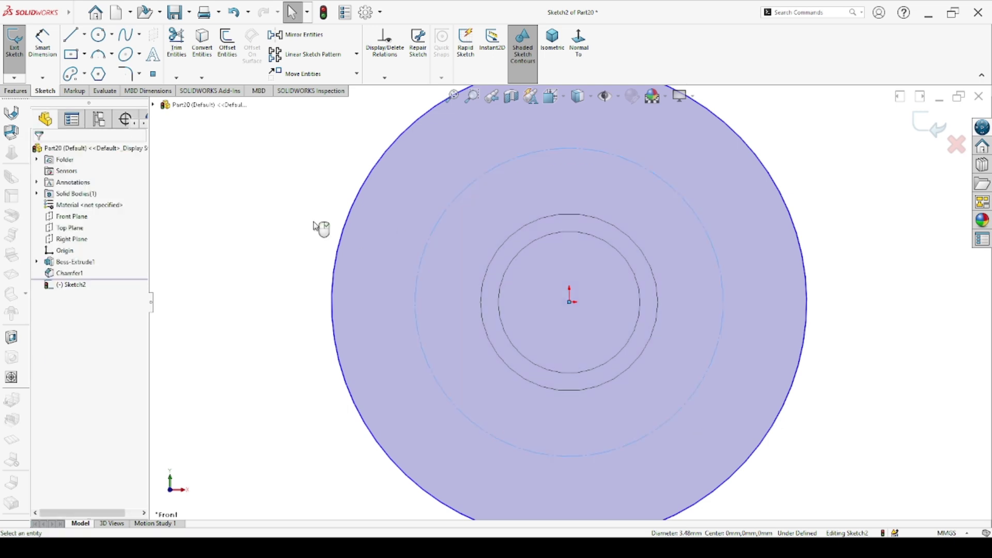
pyautogui.click(333, 227)
pyautogui.click(394, 201)
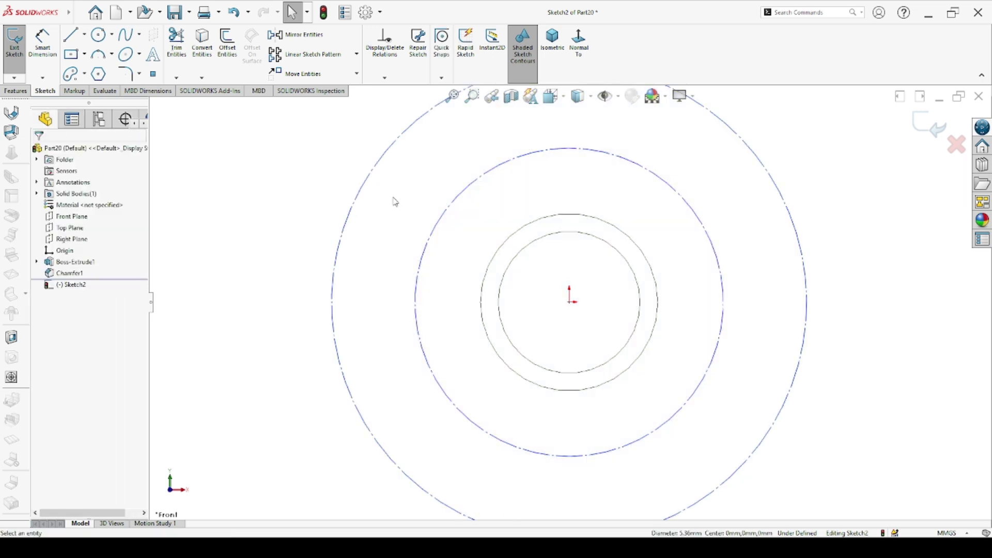
pyautogui.click(42, 42)
# Step: Dimension the middle circle to Ø4.45 and the outer circle to Ø13
pyautogui.click(416, 282)
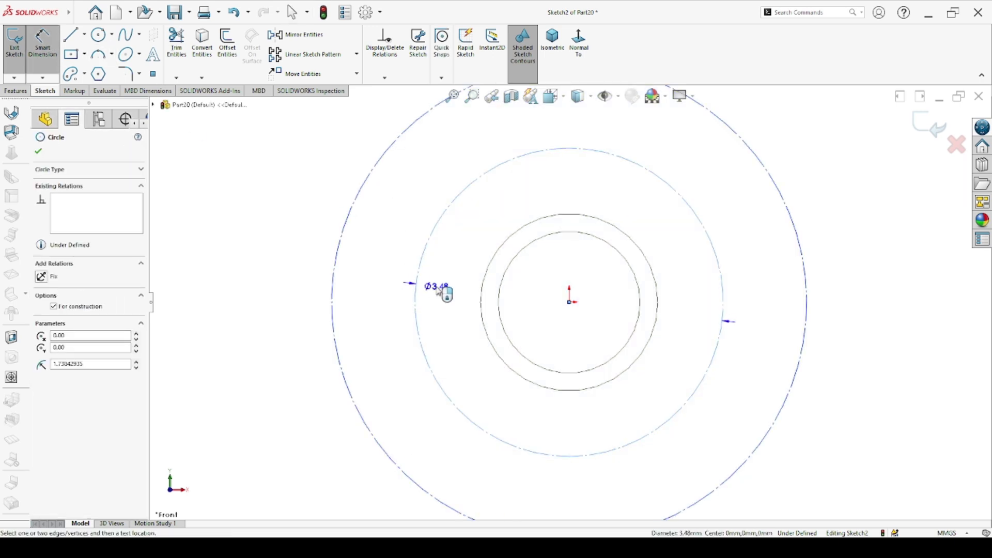
pyautogui.click(439, 291)
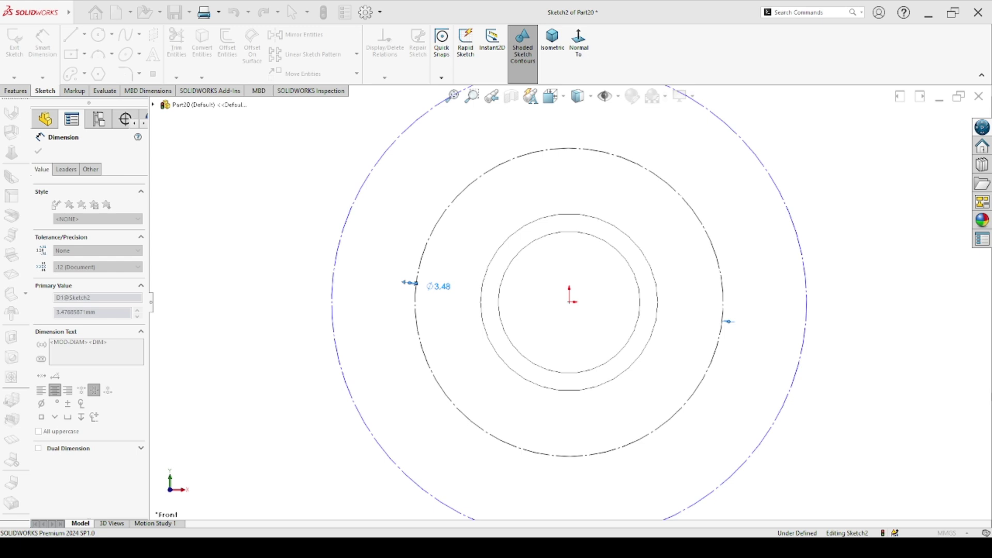
pyautogui.write('4.45')
pyautogui.press('Return')
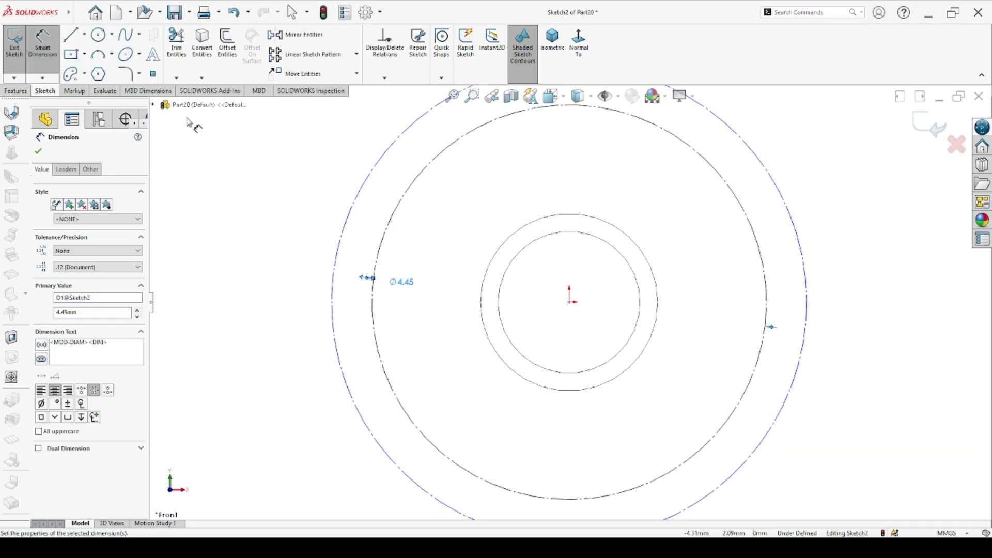
pyautogui.click(334, 273)
pyautogui.click(245, 260)
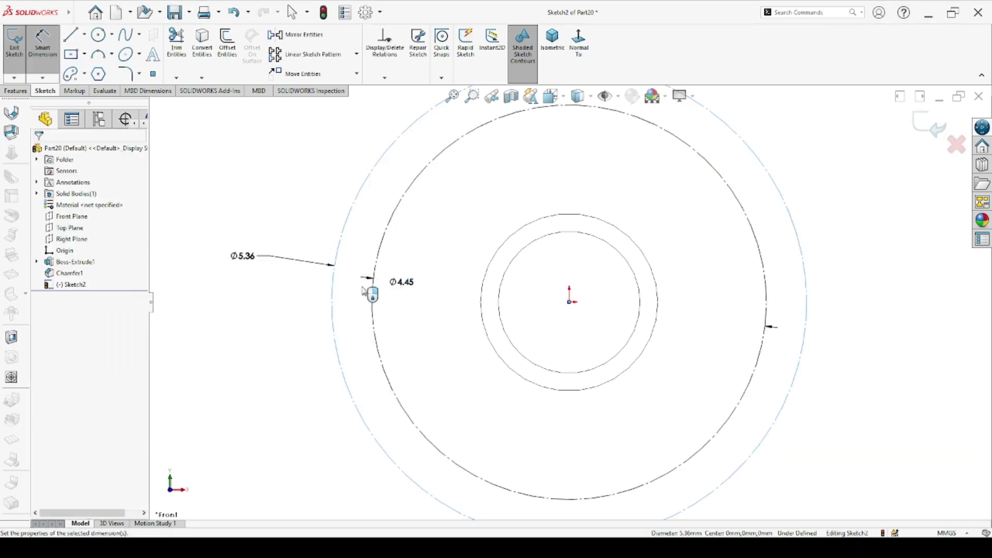
pyautogui.write('13')
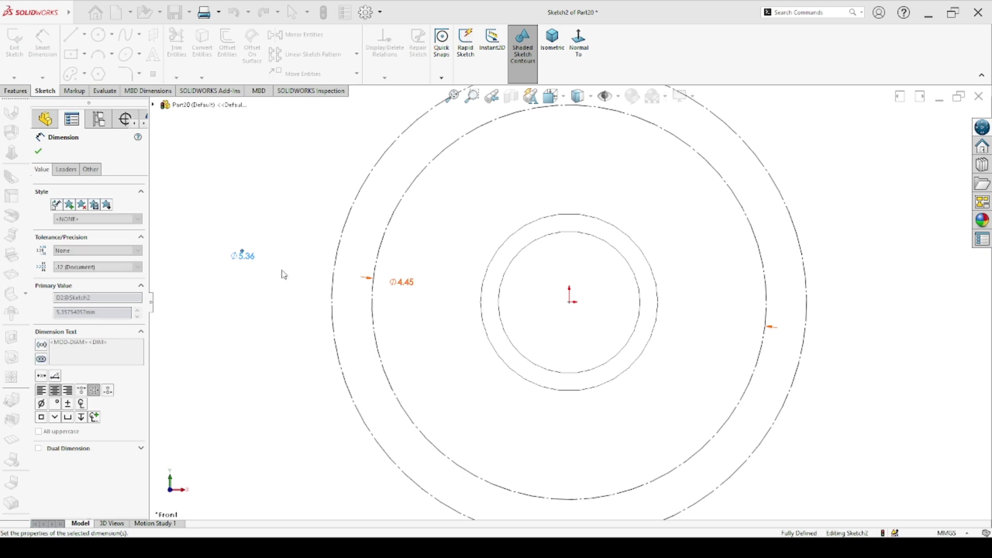
pyautogui.press('Return')
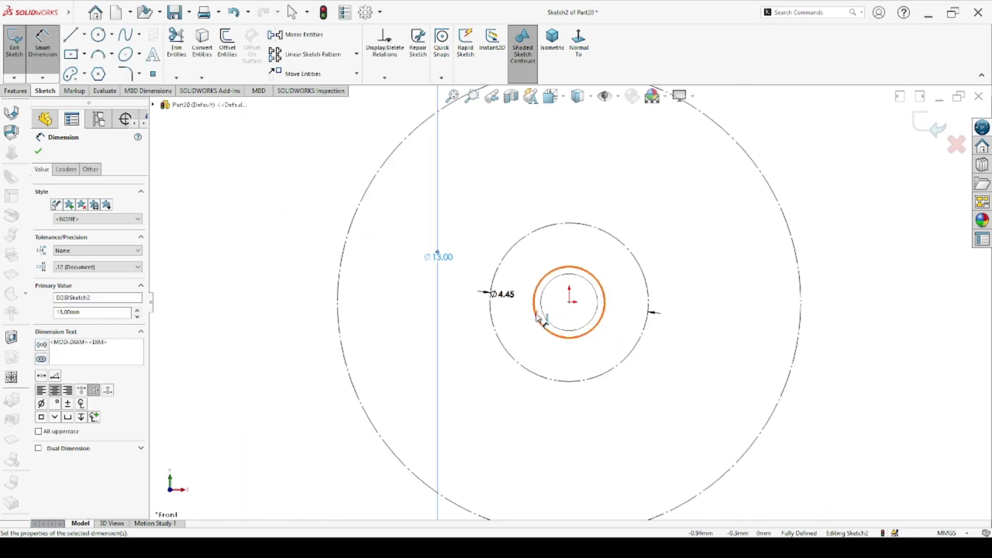
# Step: Move the Ø13.00 and Ø4.45 labels clear of the circles, discarding a stray inner-circle dimension
pyautogui.click(537, 316)
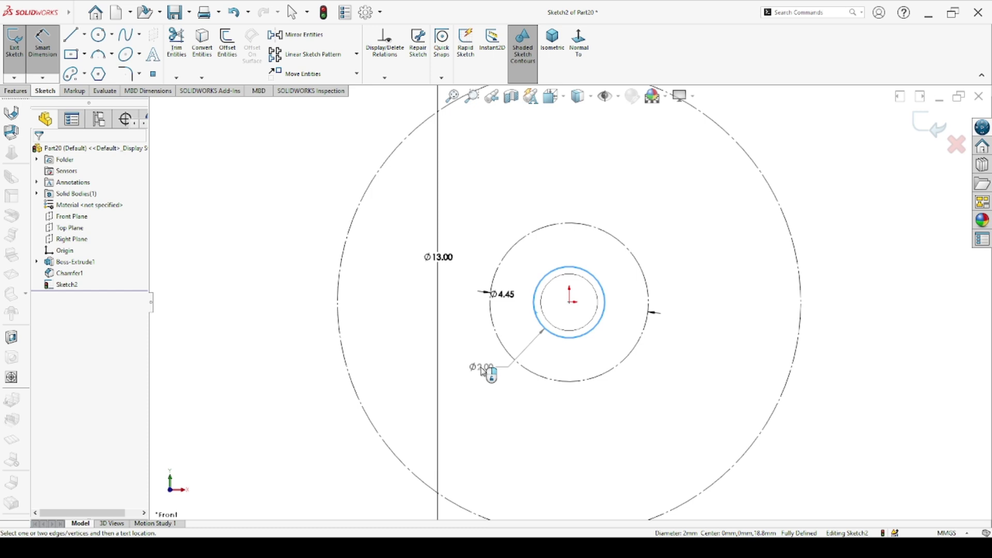
pyautogui.press('Escape')
pyautogui.scroll(3, 549, 316)
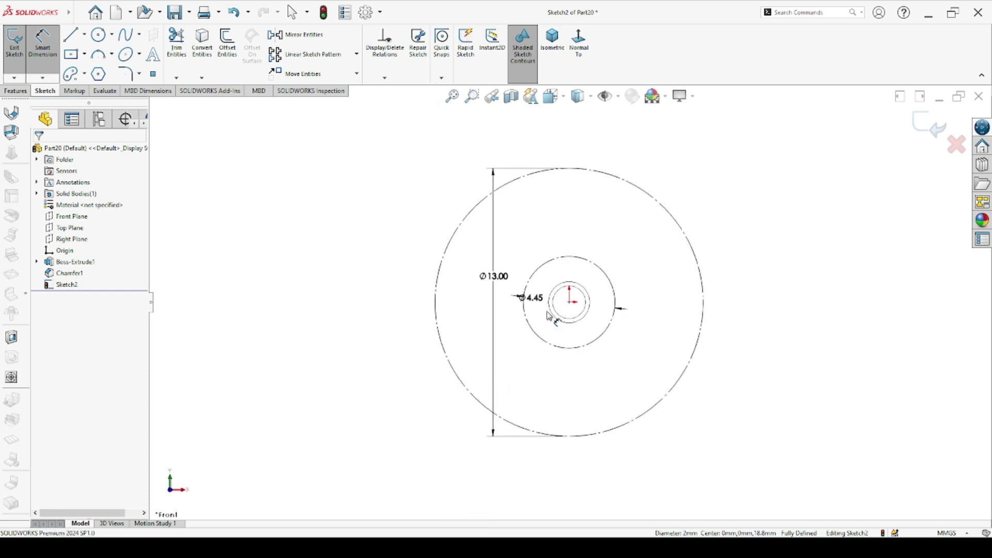
pyautogui.moveTo(497, 279); pyautogui.dragTo(397, 269)
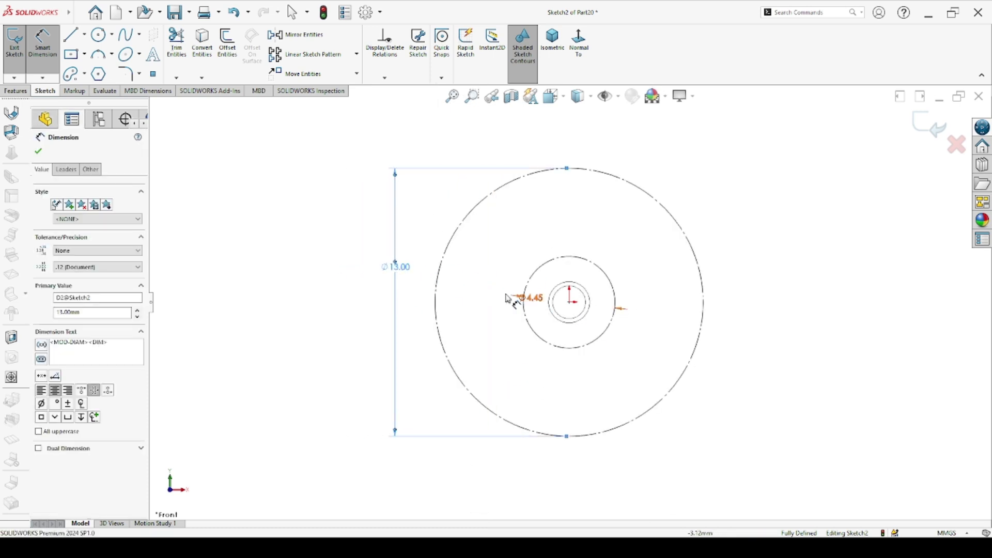
pyautogui.moveTo(533, 298)
pyautogui.mouseDown()
pyautogui.moveTo(487, 331)
pyautogui.moveTo(424, 410)
pyautogui.mouseUp()
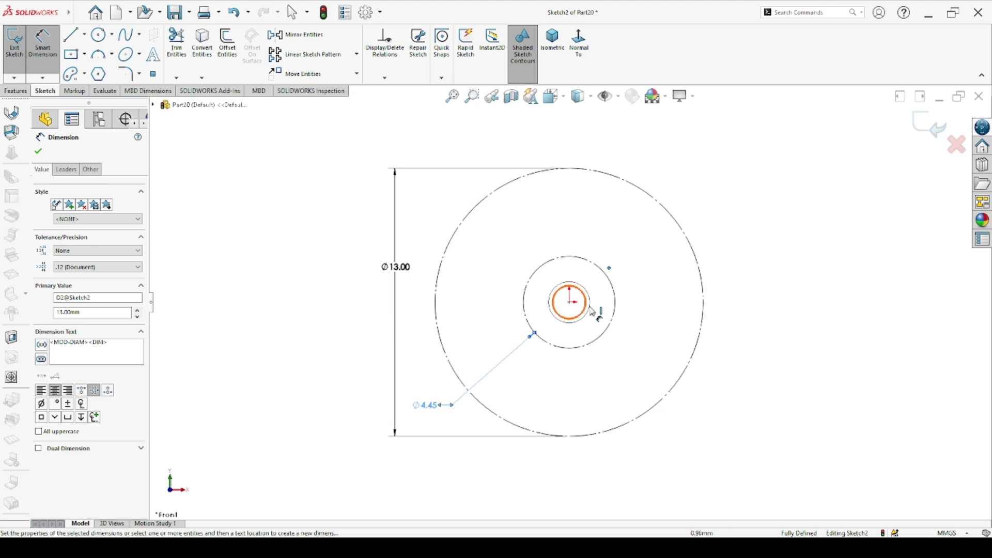
pyautogui.scroll(-3, 594, 312)
pyautogui.scroll(2, 595, 311)
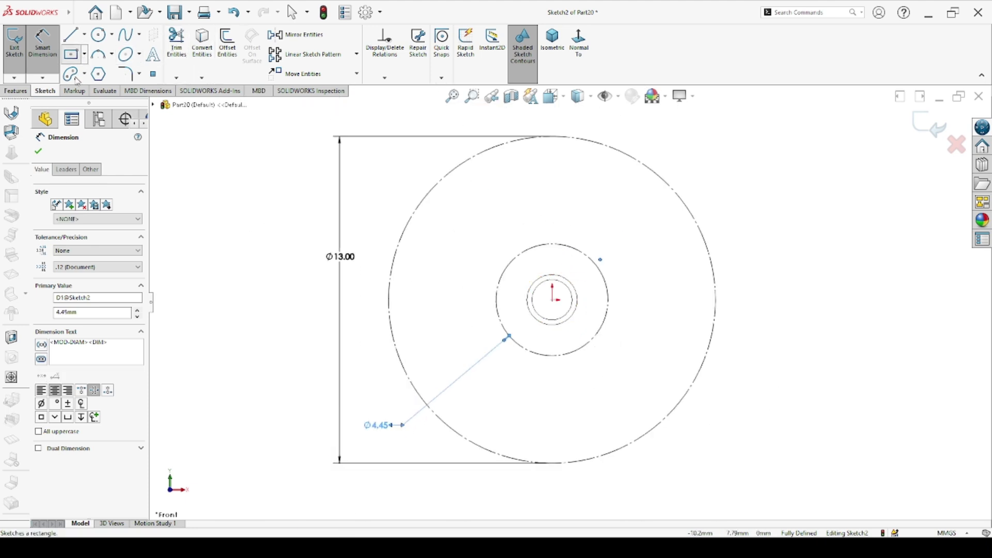
# Step: Draw a solid centre rectangle just above the origin
pyautogui.press('r')
pyautogui.scroll(-3, 553, 279)
pyautogui.scroll(1, 561, 255)
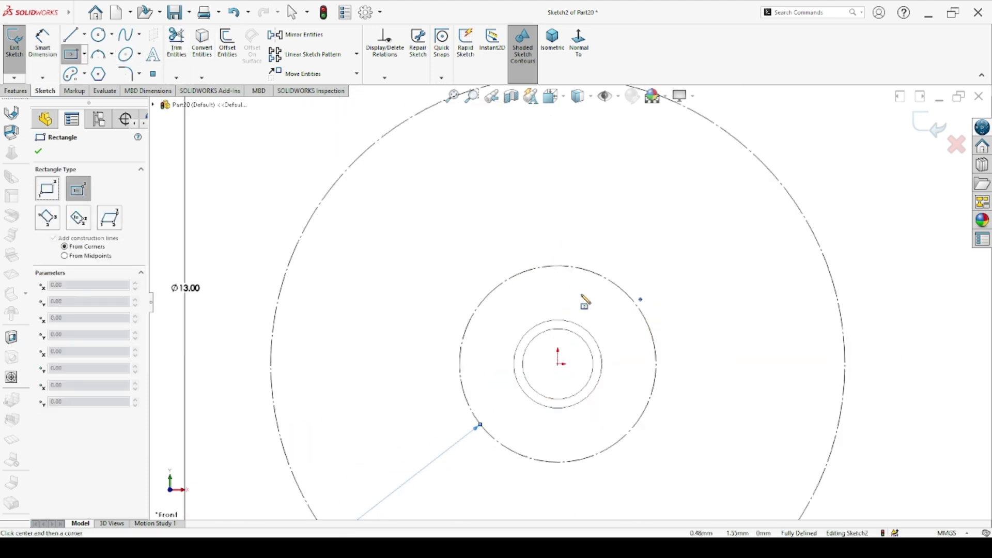
pyautogui.scroll(2, 582, 295)
pyautogui.click(562, 314)
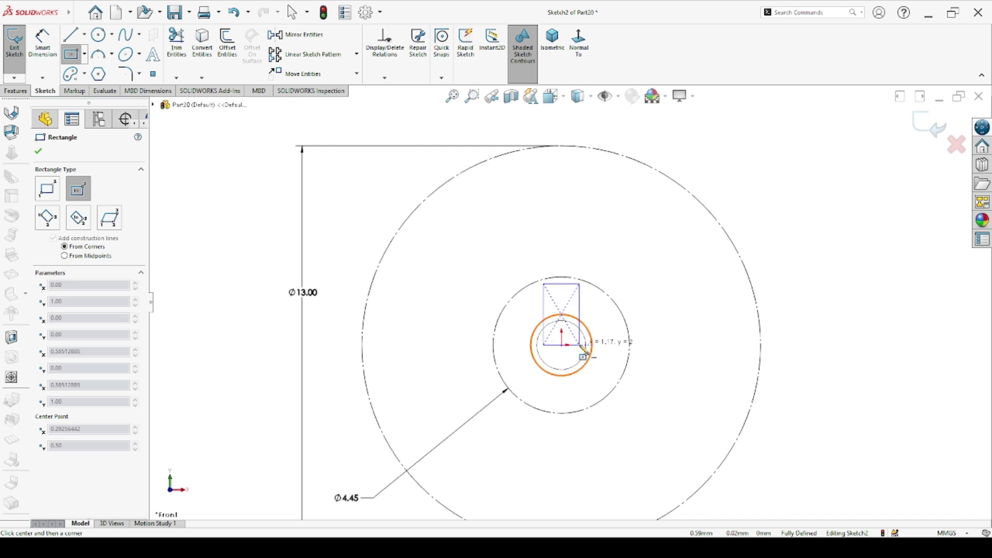
pyautogui.click(579, 345)
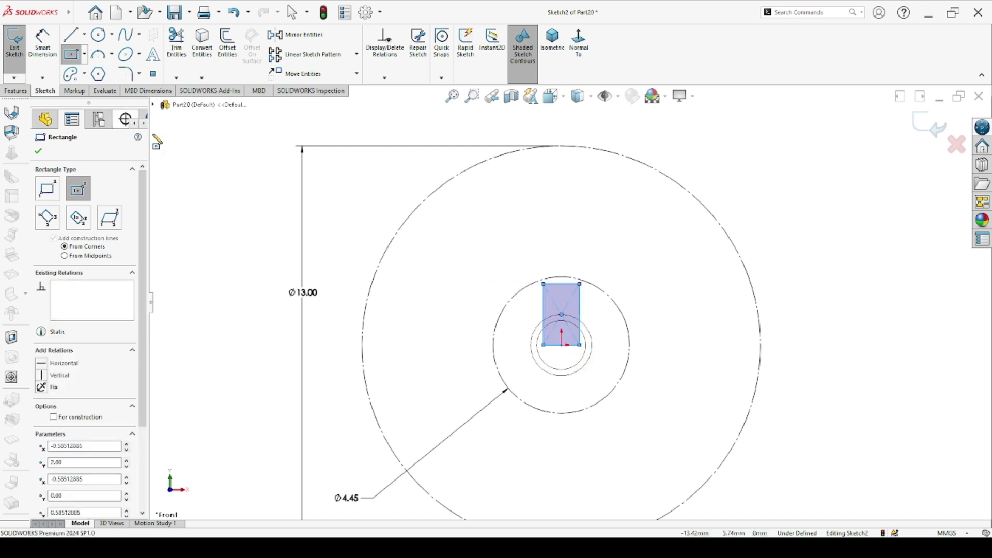
pyautogui.click(53, 417)
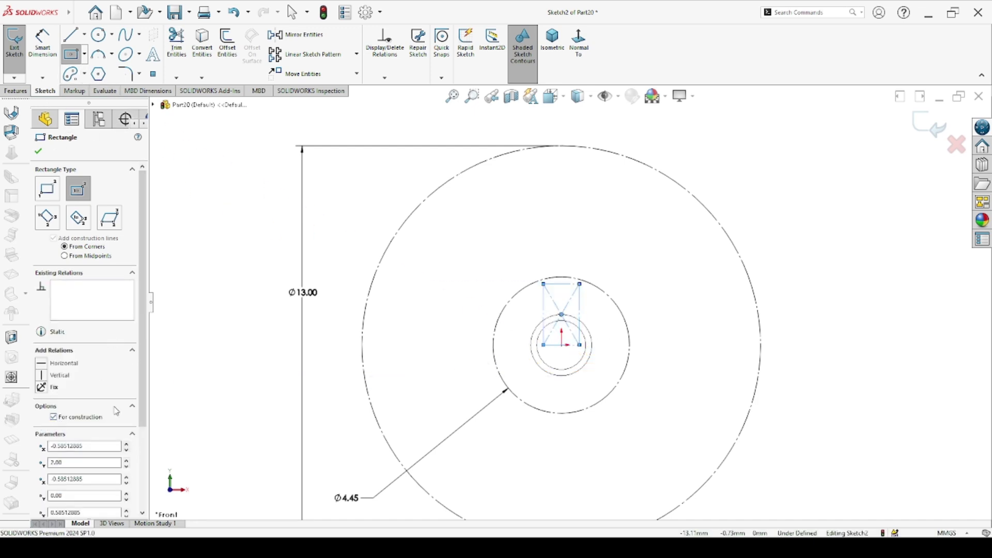
pyautogui.click(54, 418)
# Step: Dimension the rectangle 1.57 tall and 0.50 wide
pyautogui.click(42, 44)
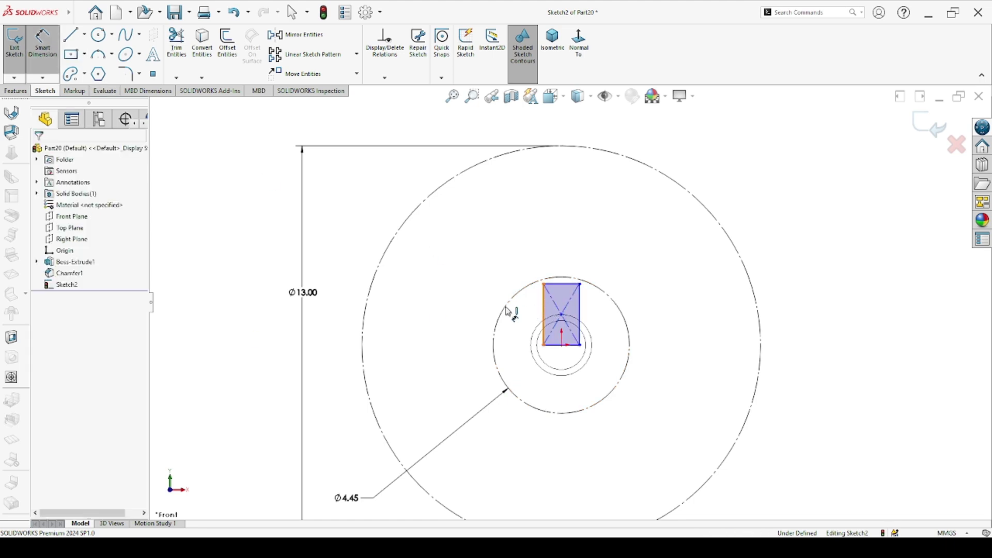
pyautogui.click(543, 310)
pyautogui.click(472, 309)
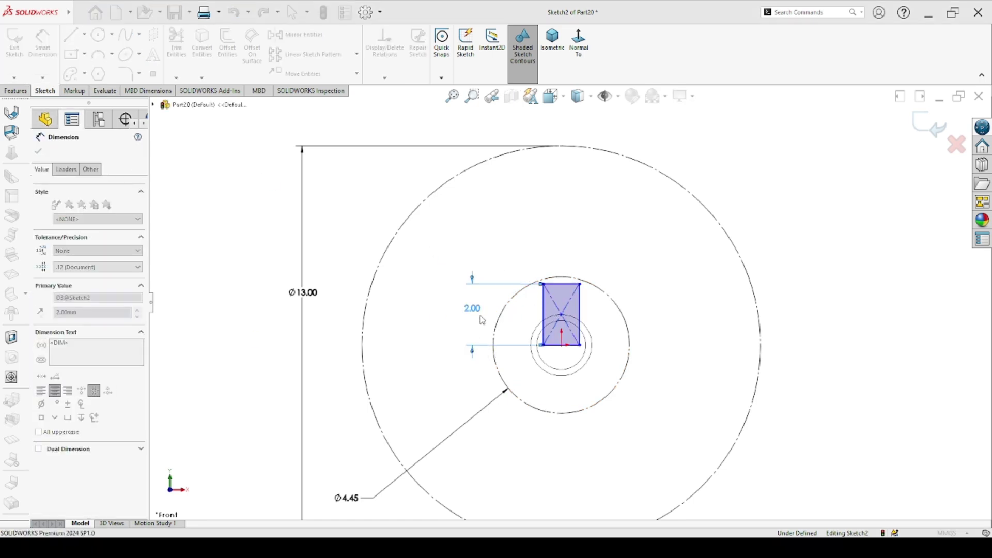
pyautogui.press('Return')
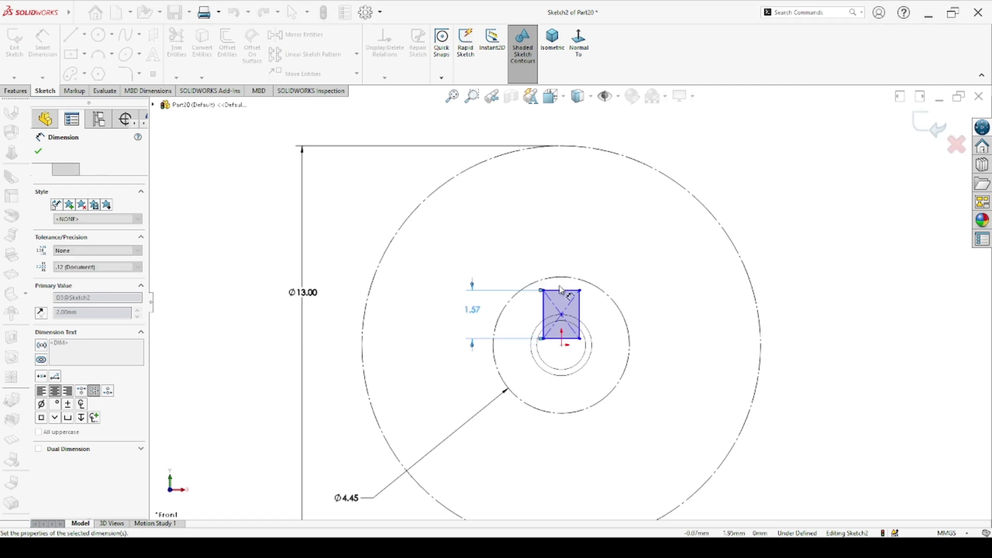
pyautogui.click(561, 290)
pyautogui.click(559, 264)
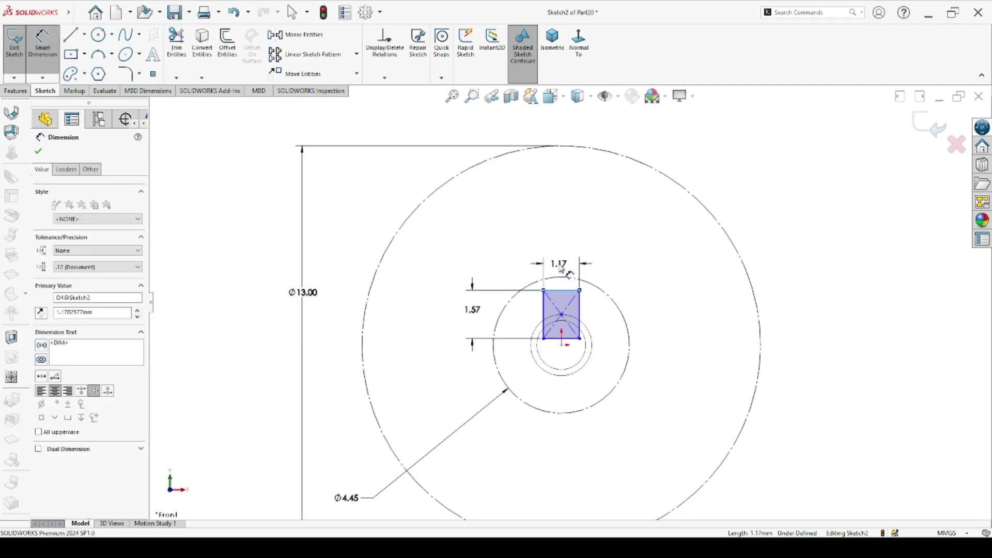
pyautogui.write('0.5')
pyautogui.press('Return')
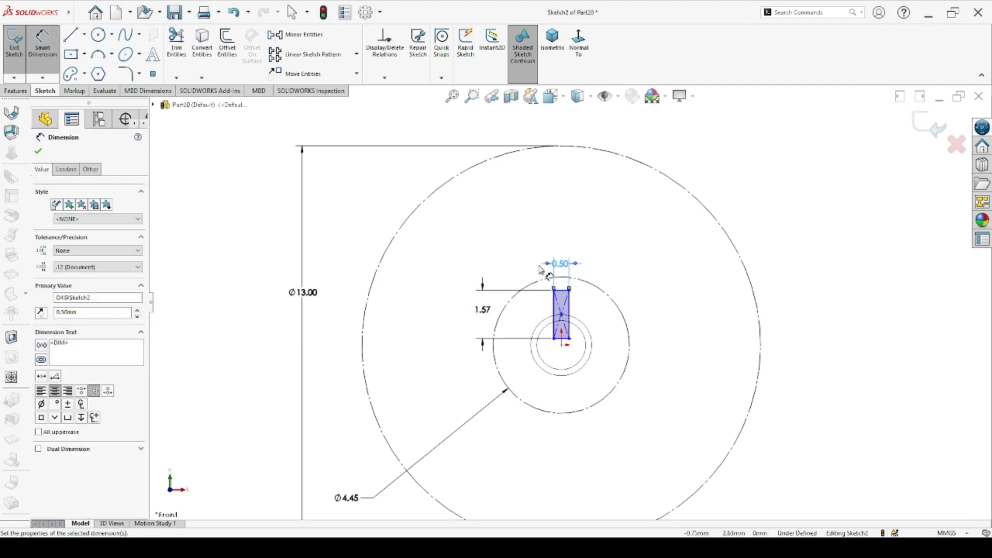
pyautogui.click(38, 151)
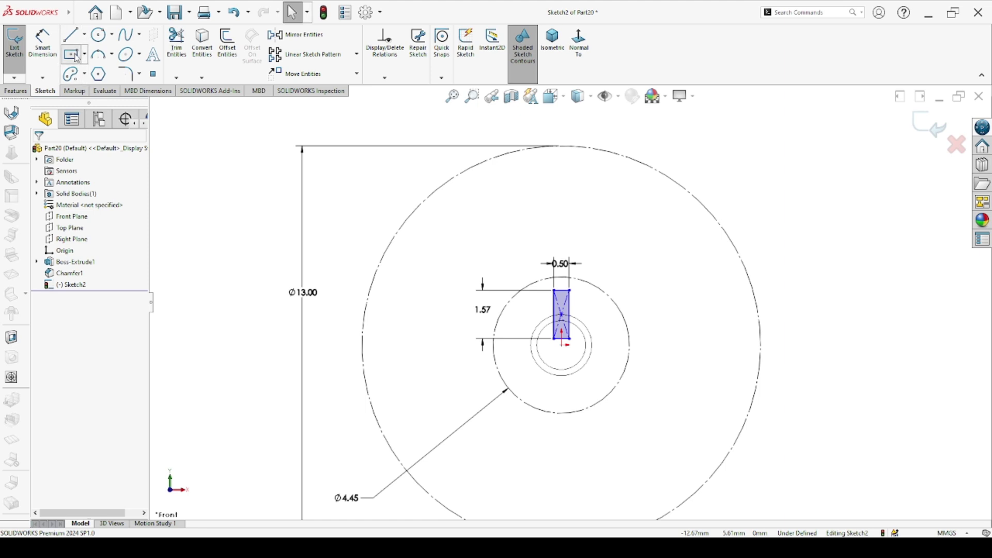
pyautogui.click(76, 57)
# Step: Draw a larger centred construction rectangle framing the narrow slot
pyautogui.click(561, 277)
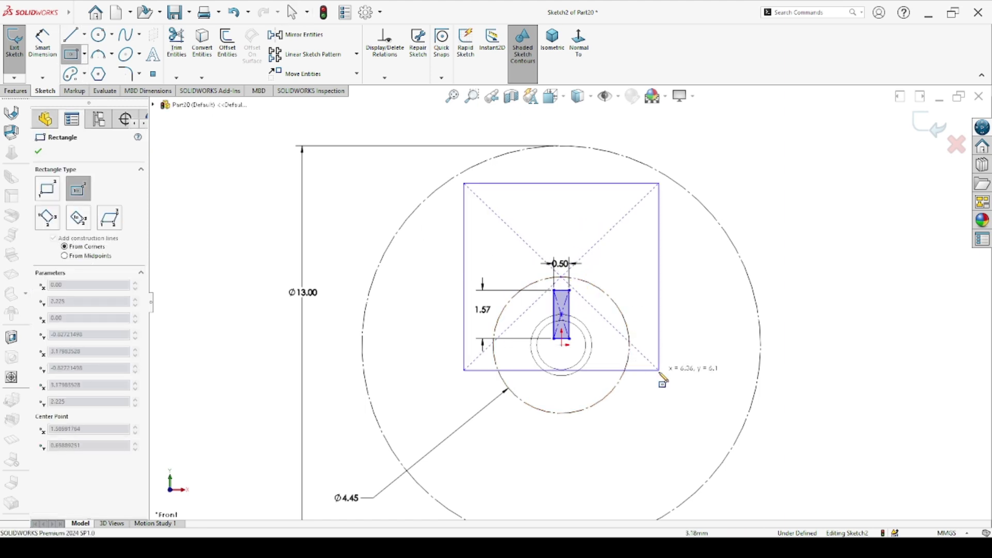
pyautogui.click(625, 378)
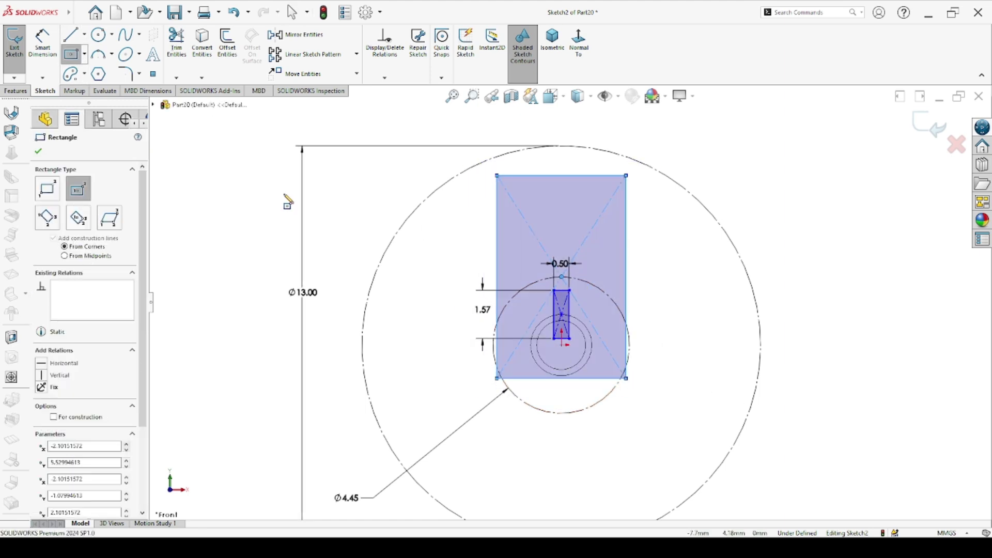
pyautogui.click(53, 417)
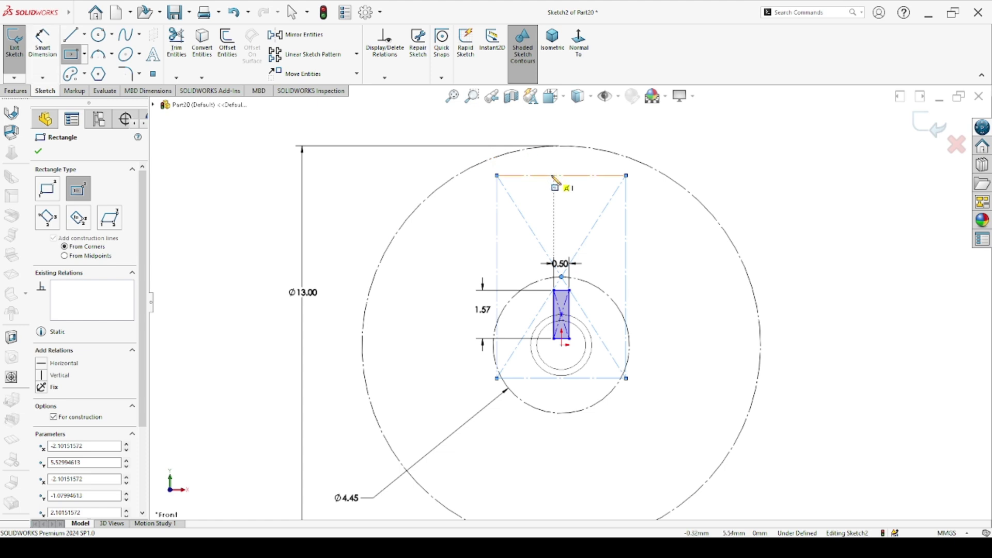
pyautogui.press('Escape')
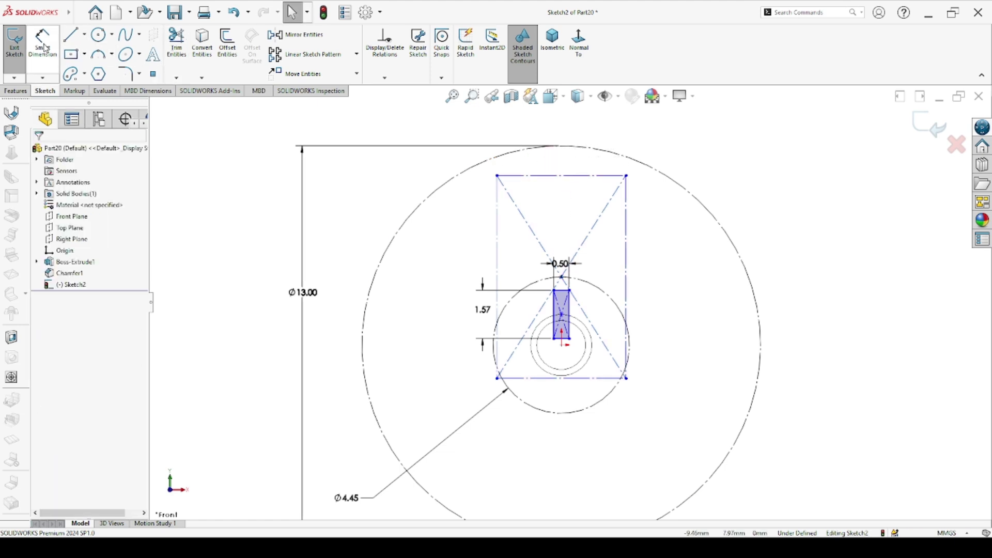
pyautogui.click(44, 41)
# Step: Dimension the construction rectangle 2.25 wide by 4.45 tall and save the part
pyautogui.click(569, 175)
pyautogui.click(564, 164)
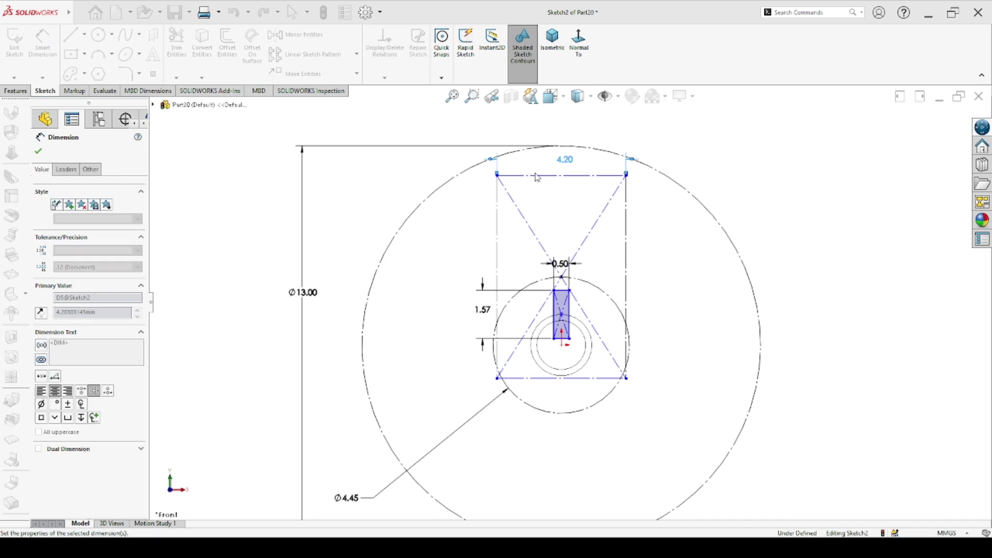
pyautogui.write('2.25')
pyautogui.press('Return')
pyautogui.click(596, 243)
pyautogui.click(649, 266)
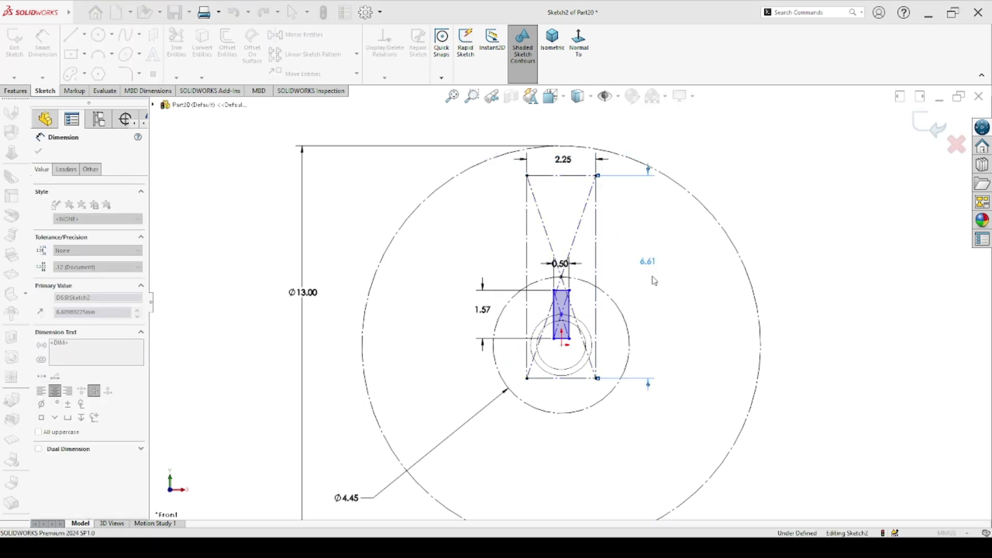
pyautogui.write('4.45')
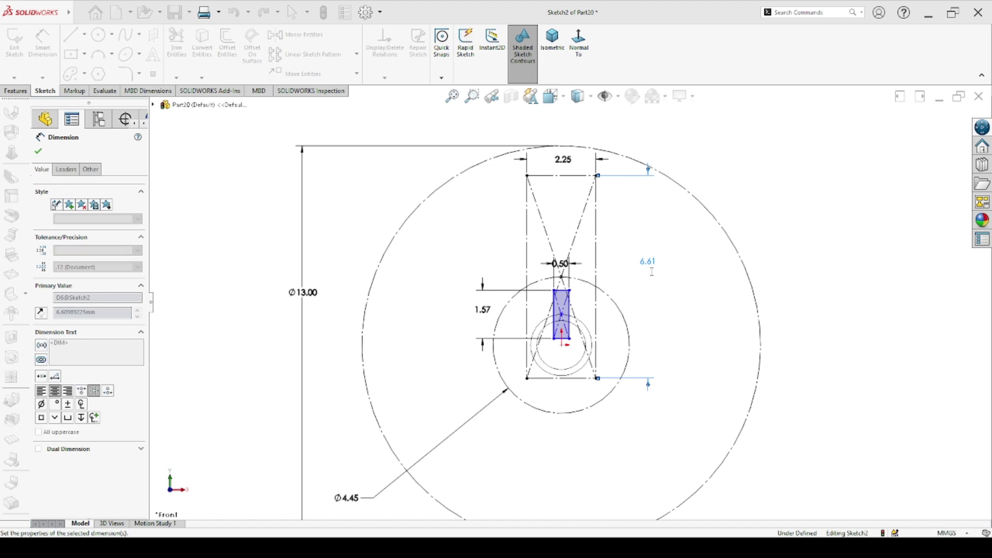
pyautogui.press('Return')
pyautogui.scroll(1, 622, 314)
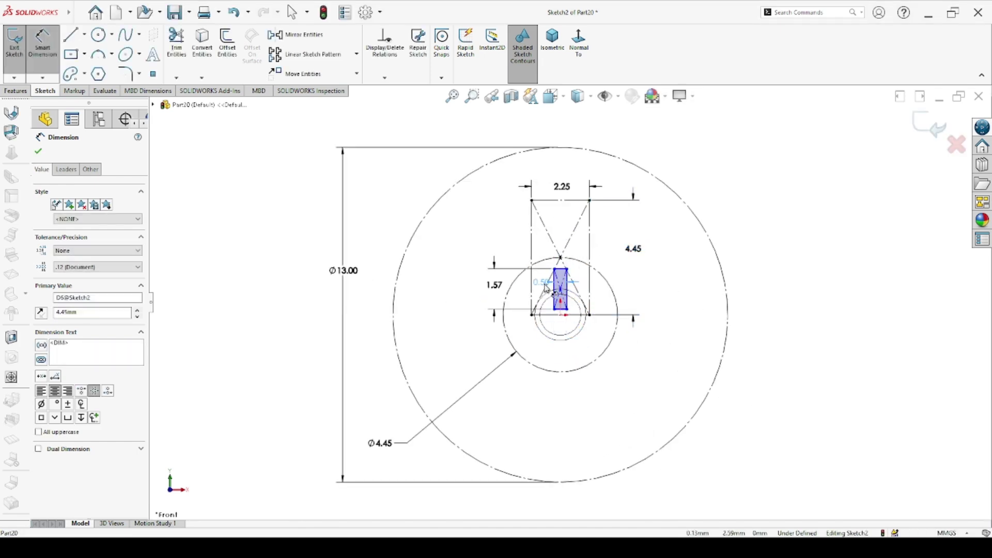
pyautogui.click(497, 245)
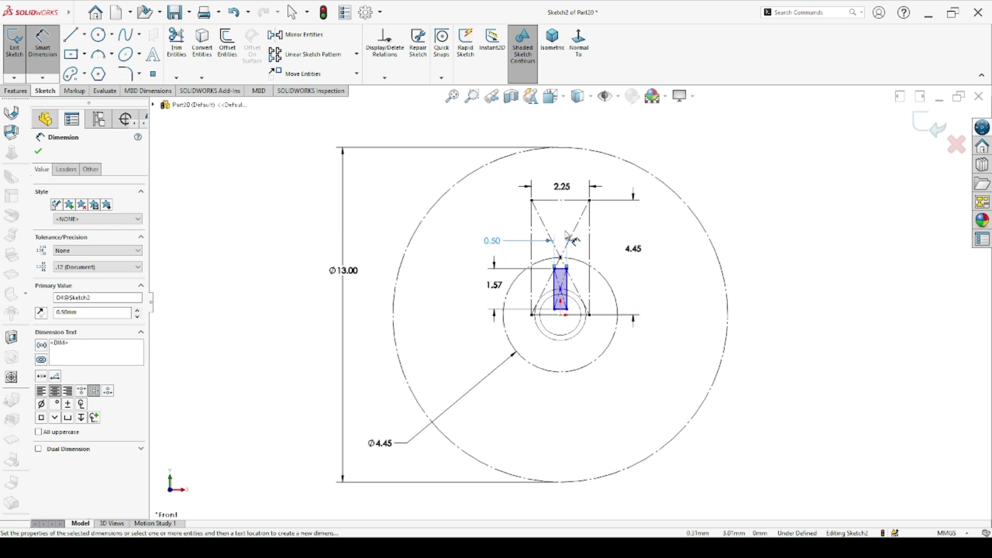
pyautogui.click(174, 14)
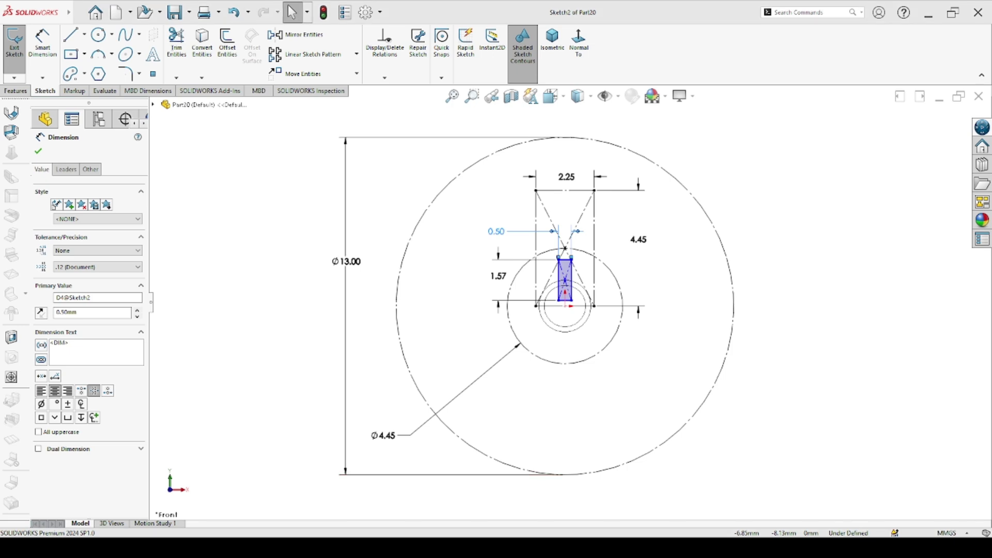
# Step: Draw a solid circle centred on the origin around the hub
pyautogui.scroll(-3, 625, 176)
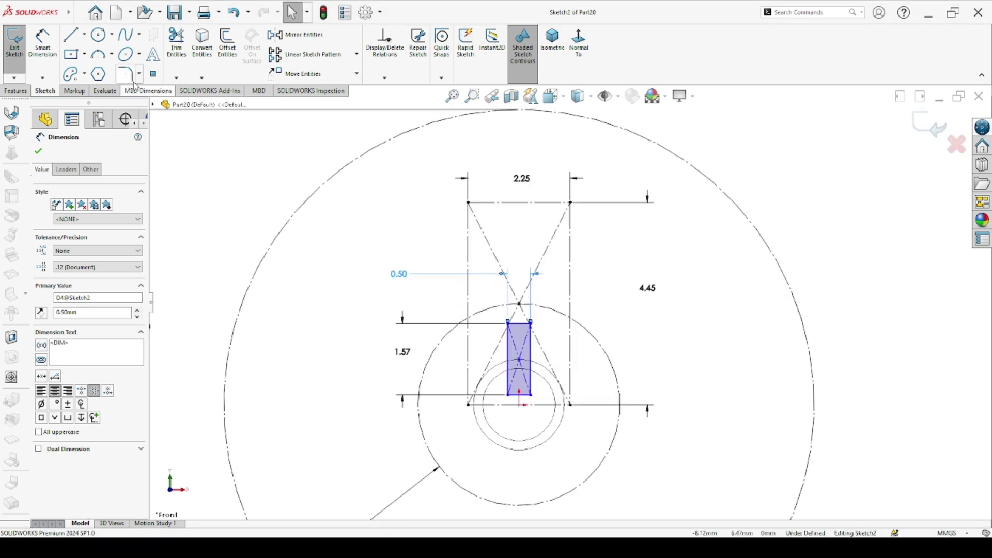
pyautogui.click(98, 35)
pyautogui.click(518, 405)
pyautogui.click(565, 408)
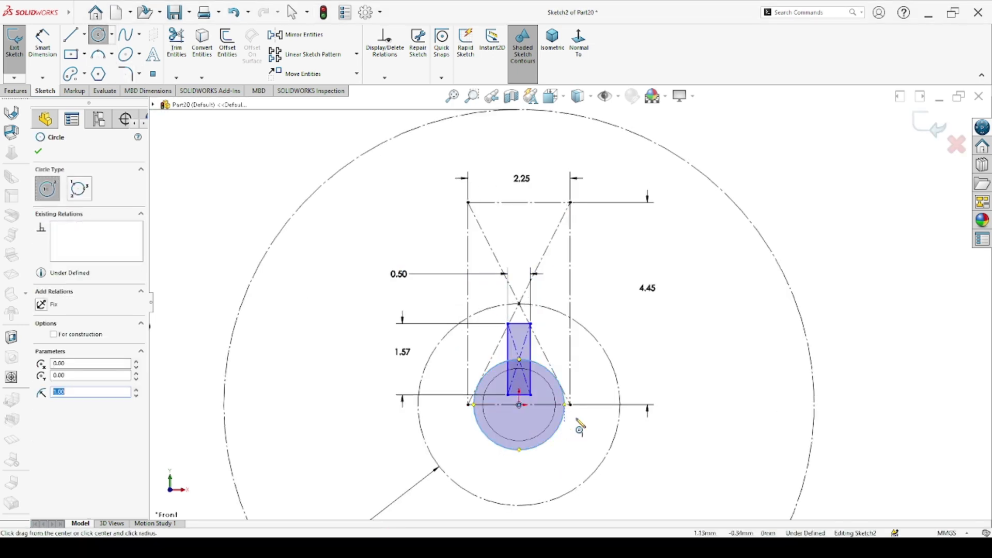
pyautogui.press('f')
# Step: Add a vertical centerline to the Ø13 circle's top and a 6.50-radius arc along it
pyautogui.click(84, 34)
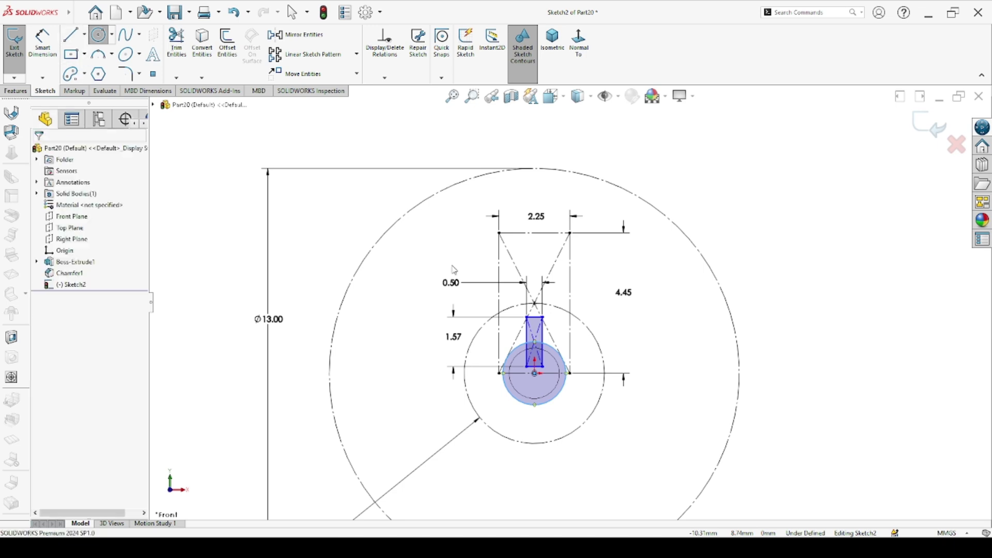
pyautogui.click(534, 373)
pyautogui.click(535, 168)
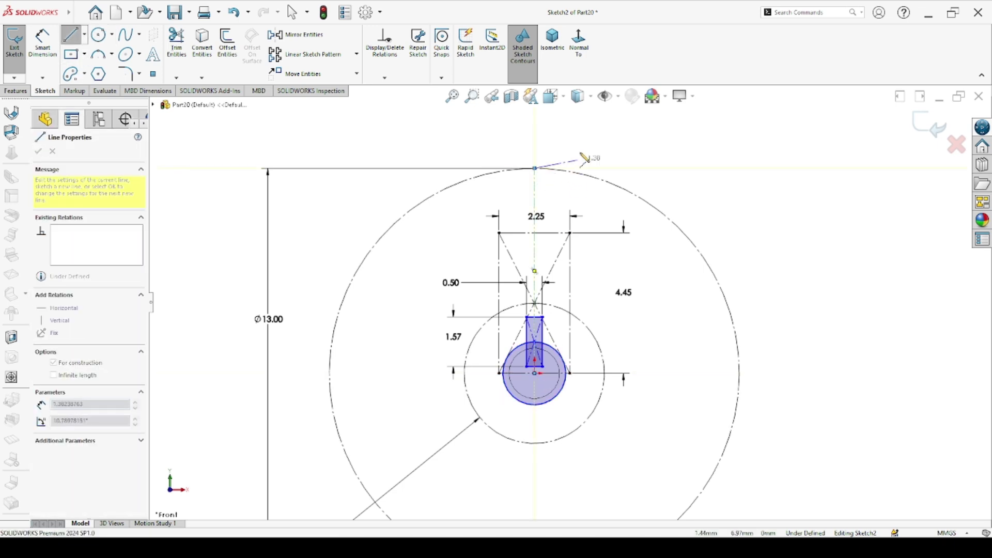
pyautogui.press('Escape')
pyautogui.moveTo(405, 192); pyautogui.dragTo(406, 224, button='right')
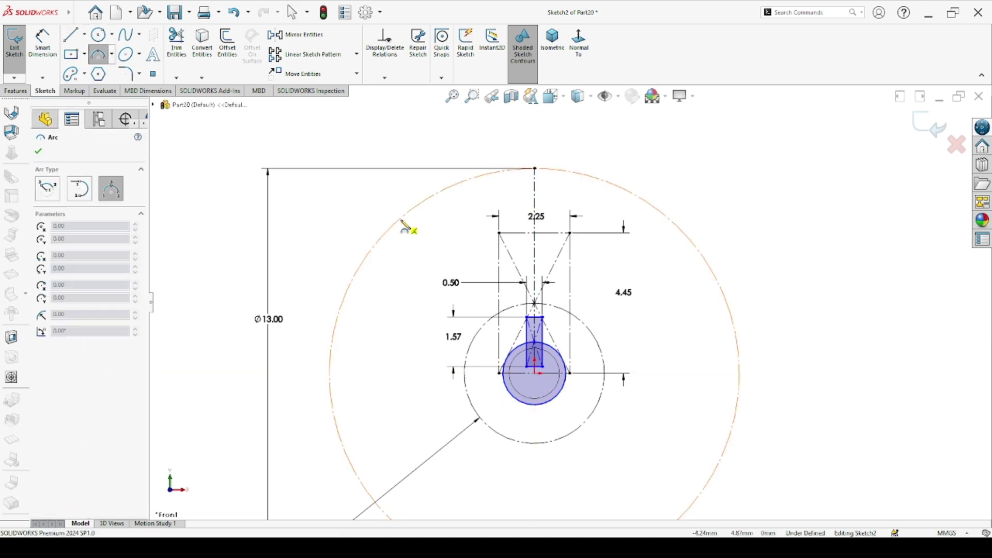
pyautogui.moveTo(403, 217); pyautogui.dragTo(675, 224)
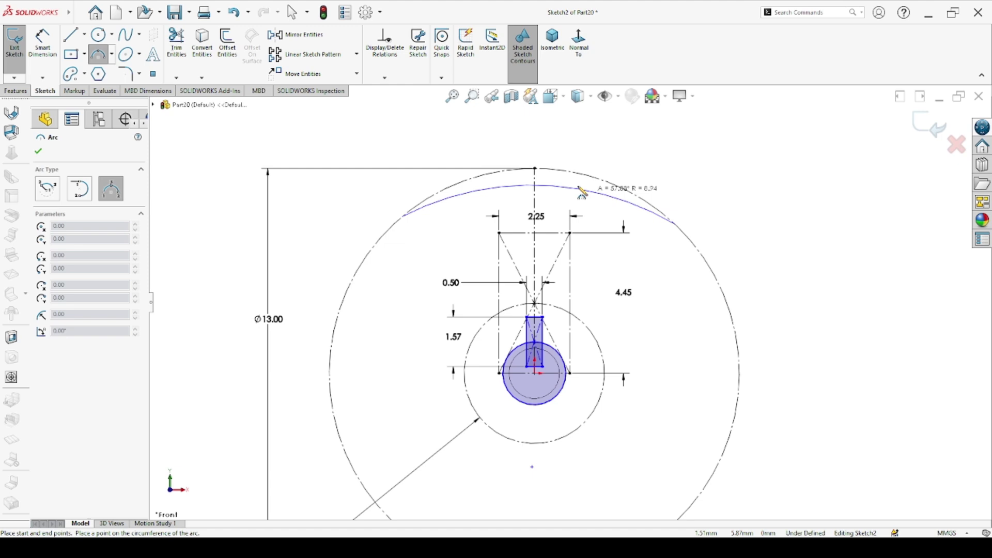
pyautogui.click(538, 168)
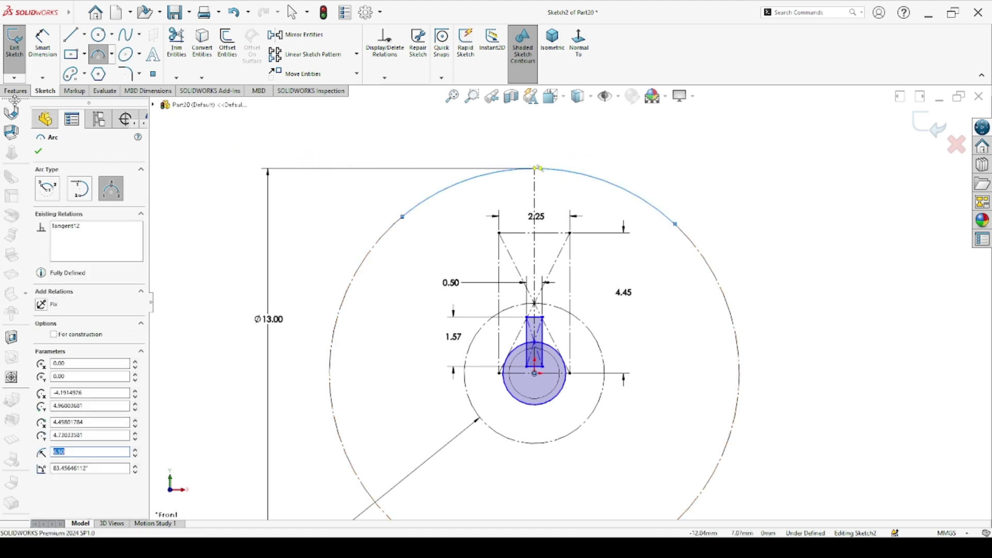
# Step: Draw two short angled lines from the arc's left and right endpoints toward the centre
pyautogui.press('l')
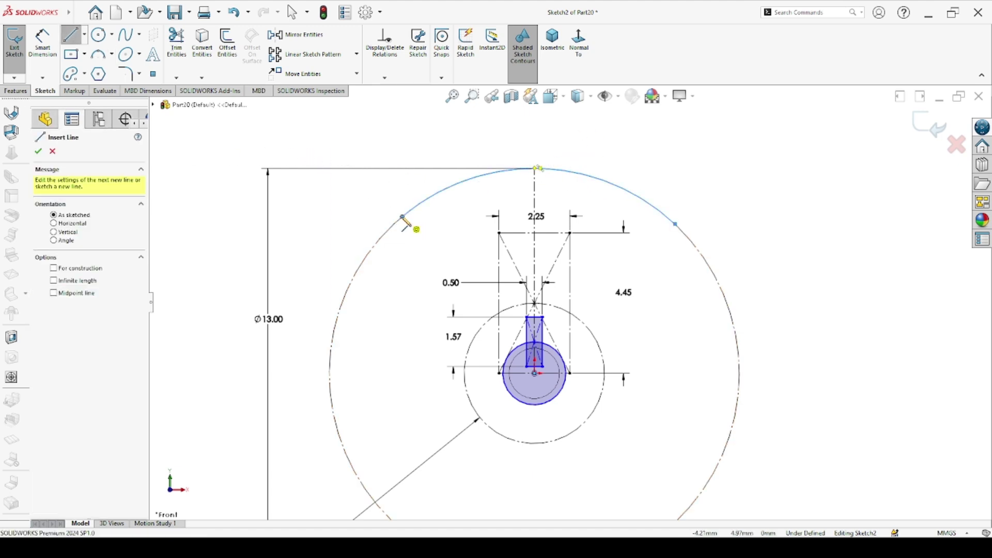
pyautogui.click(403, 217)
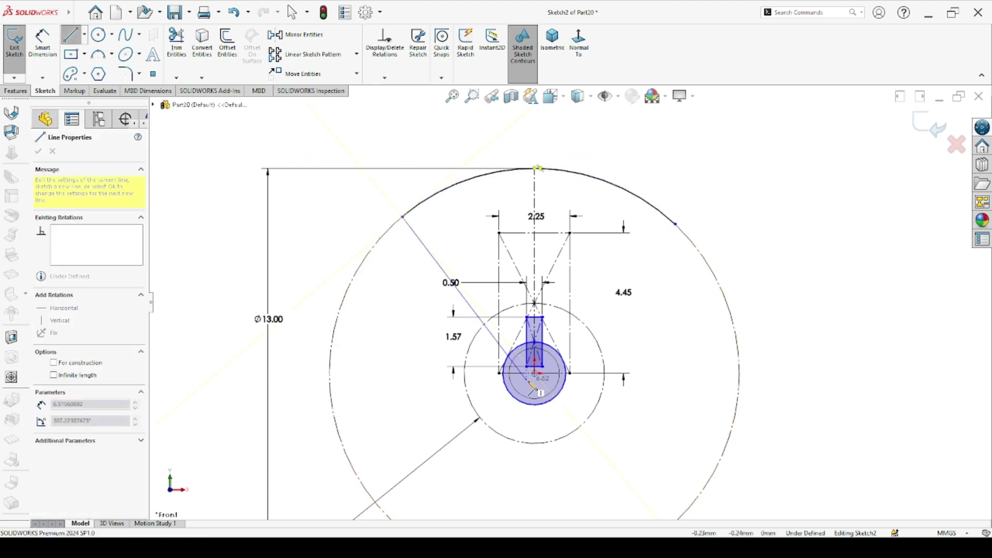
pyautogui.click(423, 241)
pyautogui.press('Escape')
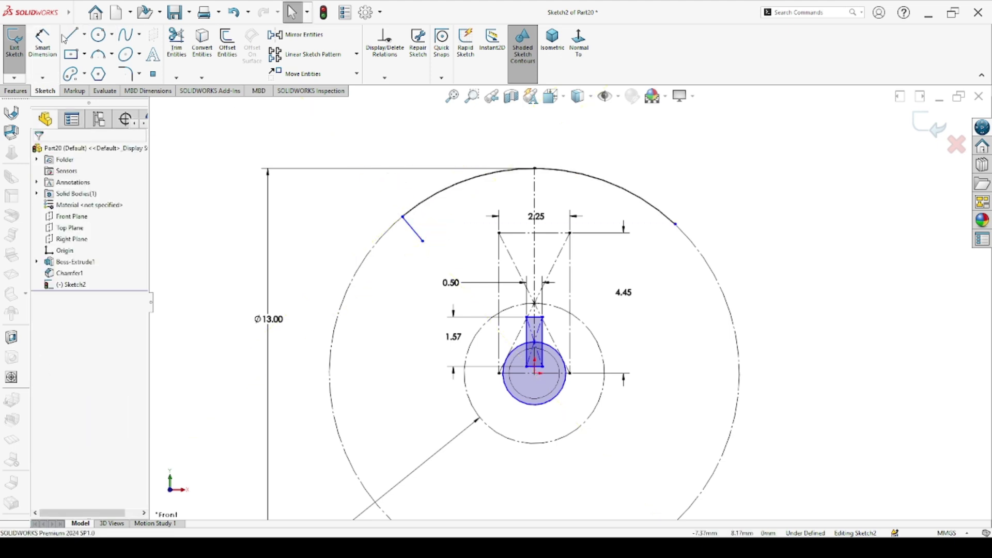
pyautogui.press('l')
pyautogui.click(675, 224)
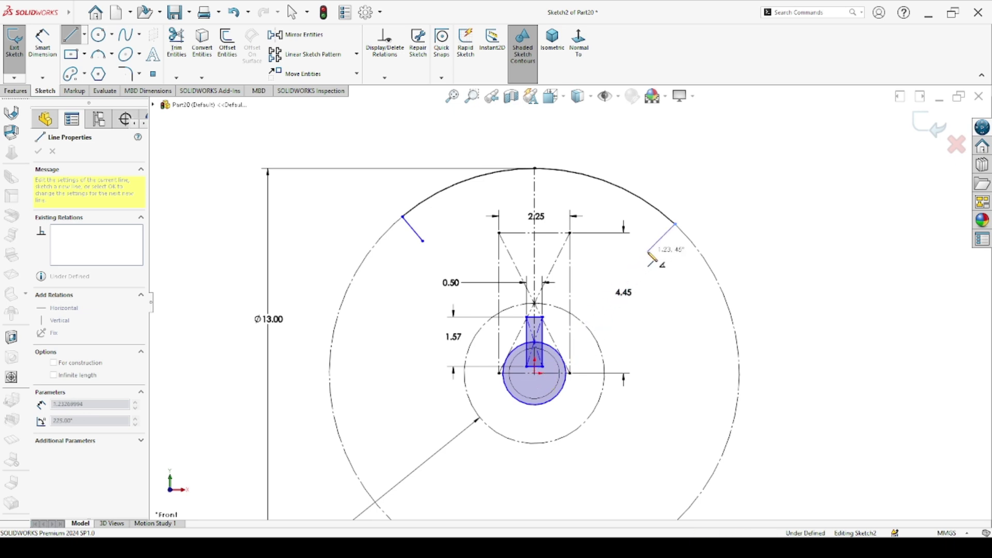
pyautogui.press('Escape')
pyautogui.press('Escape')
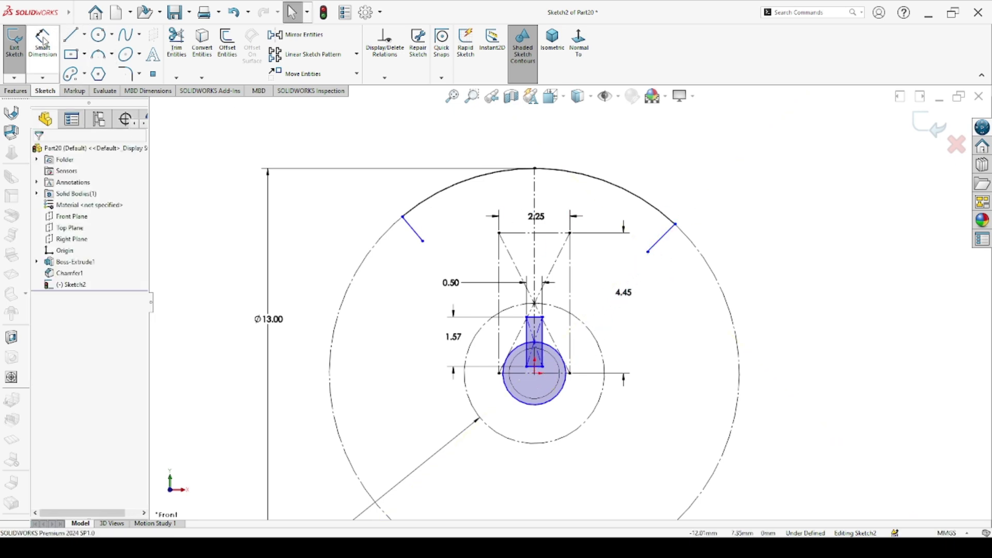
# Step: Make the two short rim lines symmetric about the vertical centerline
pyautogui.click(42, 44)
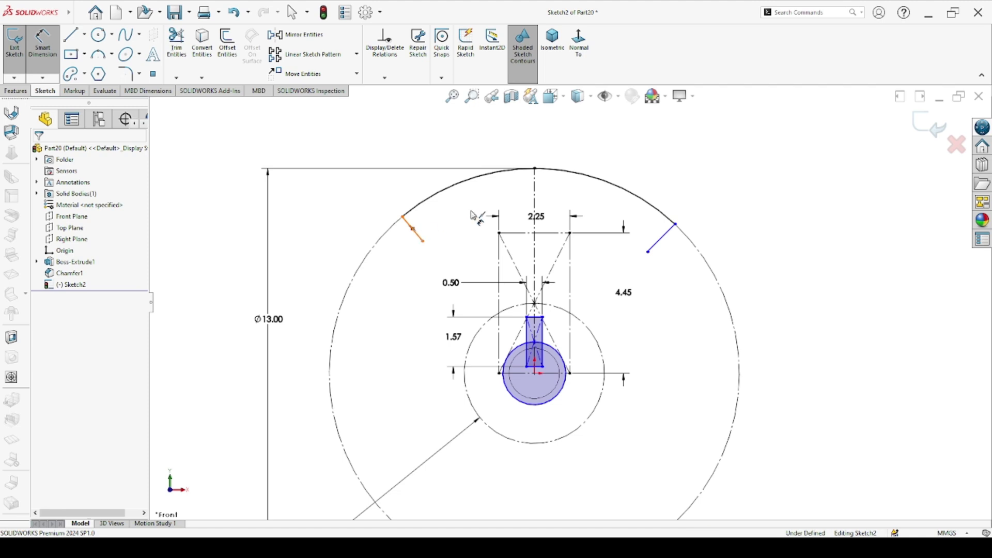
pyautogui.click(661, 238)
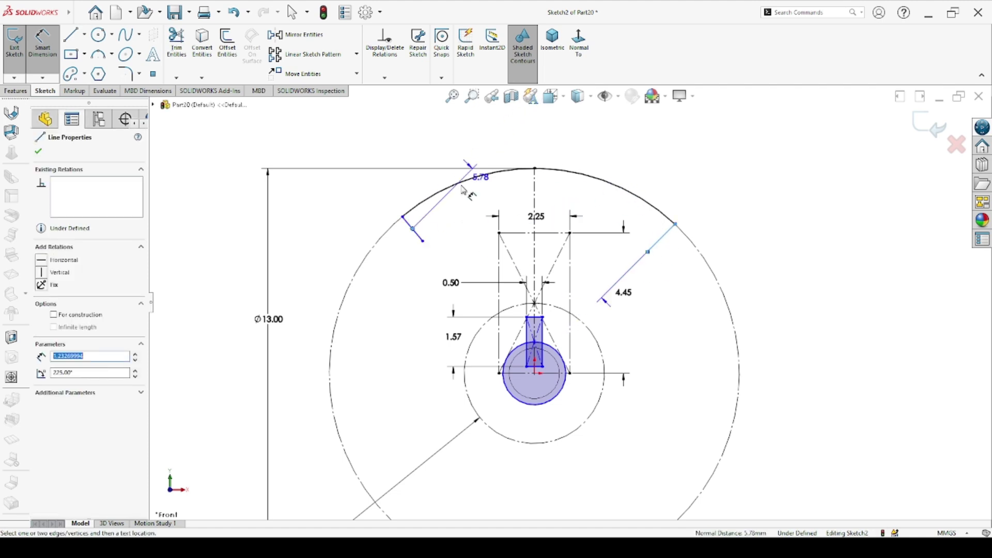
pyautogui.press('Escape')
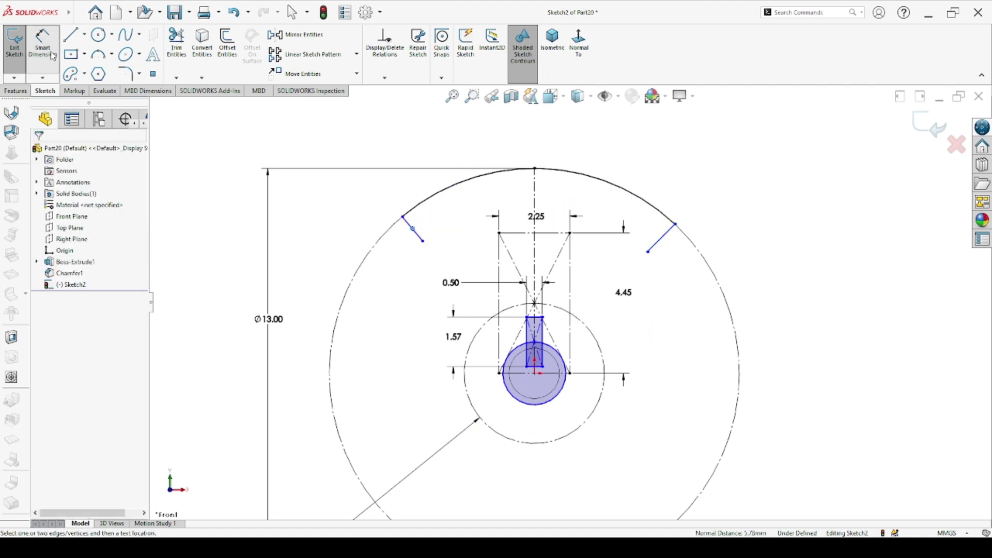
pyautogui.click(53, 56)
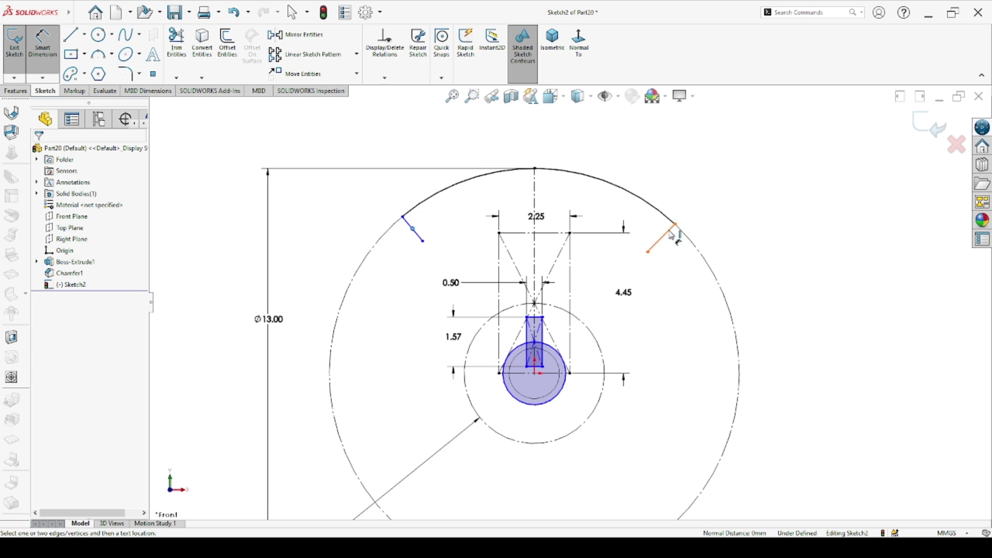
pyautogui.click(647, 237)
pyautogui.press('Escape')
pyautogui.press('Escape')
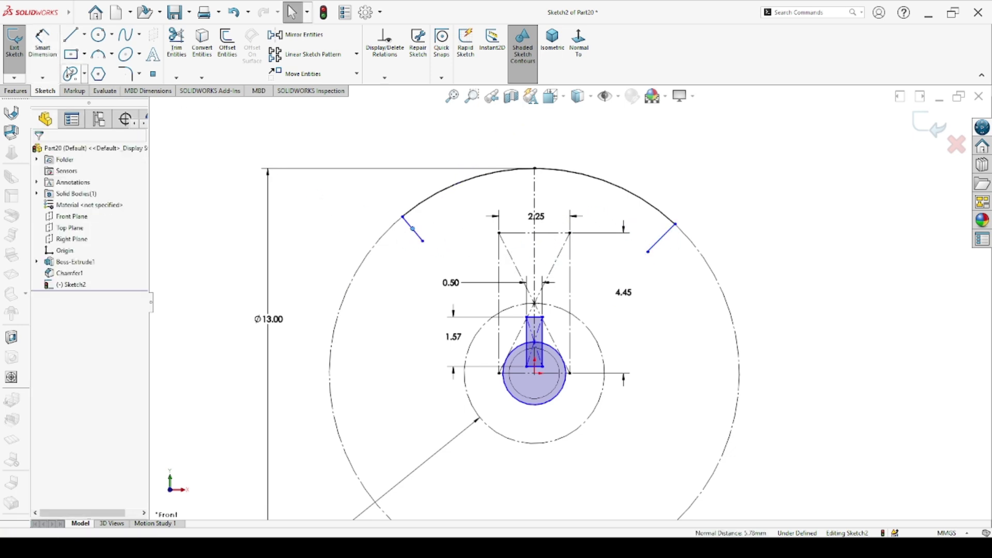
pyautogui.click(412, 227)
pyautogui.keyDown('ctrl'); pyautogui.click(673, 233); pyautogui.keyUp('ctrl')
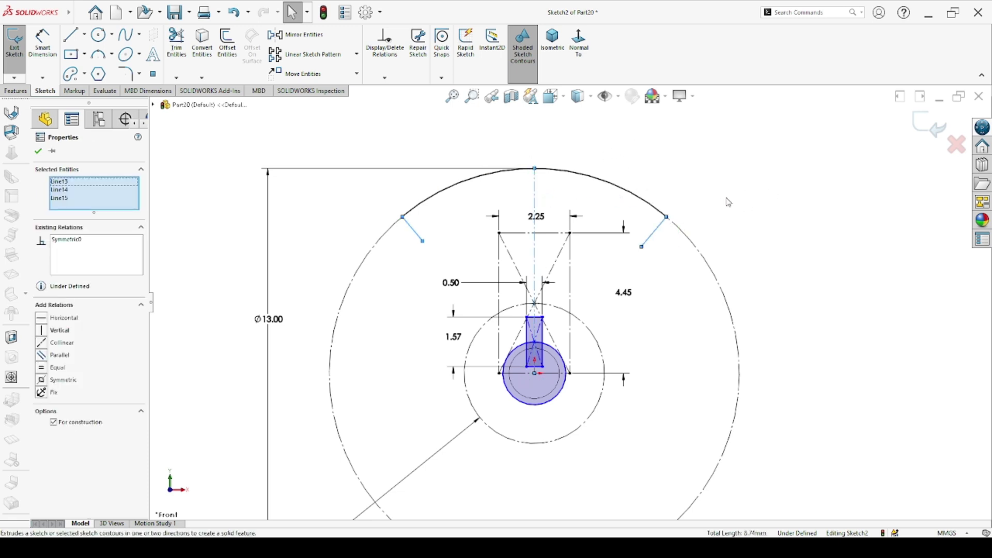
pyautogui.click(641, 144)
# Step: Dimension the left short rim line to 0.75 long
pyautogui.click(42, 43)
pyautogui.click(413, 230)
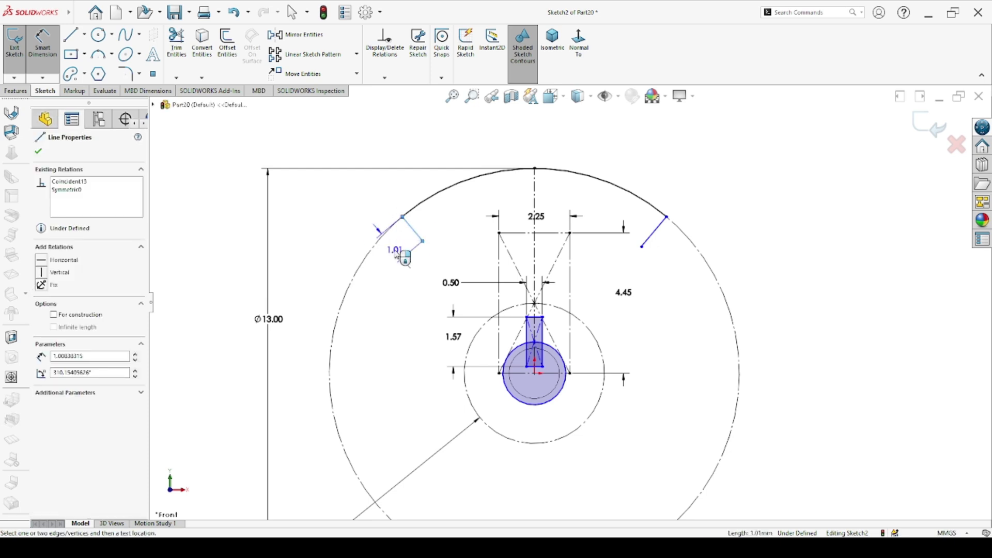
pyautogui.click(393, 251)
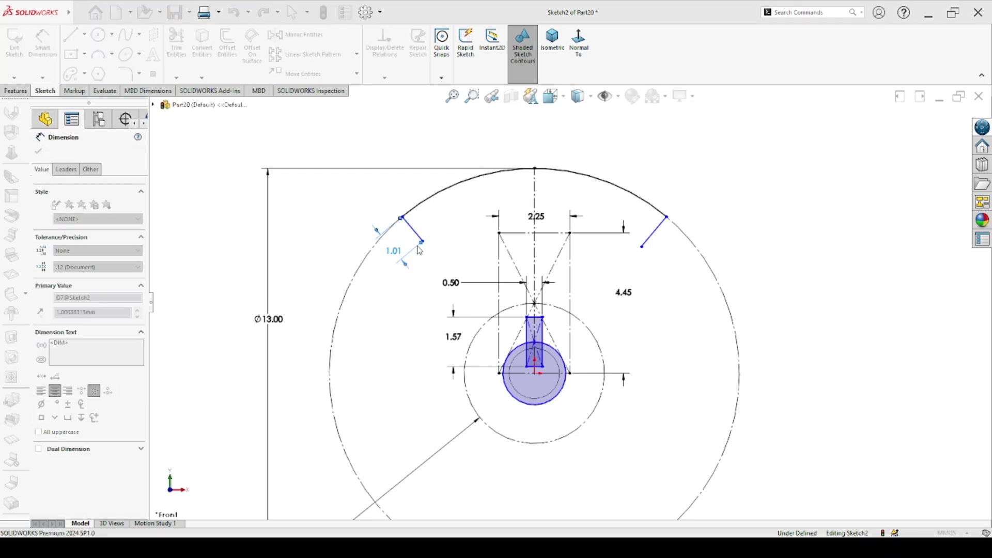
pyautogui.write('0.75')
pyautogui.press('Return')
pyautogui.click(409, 226)
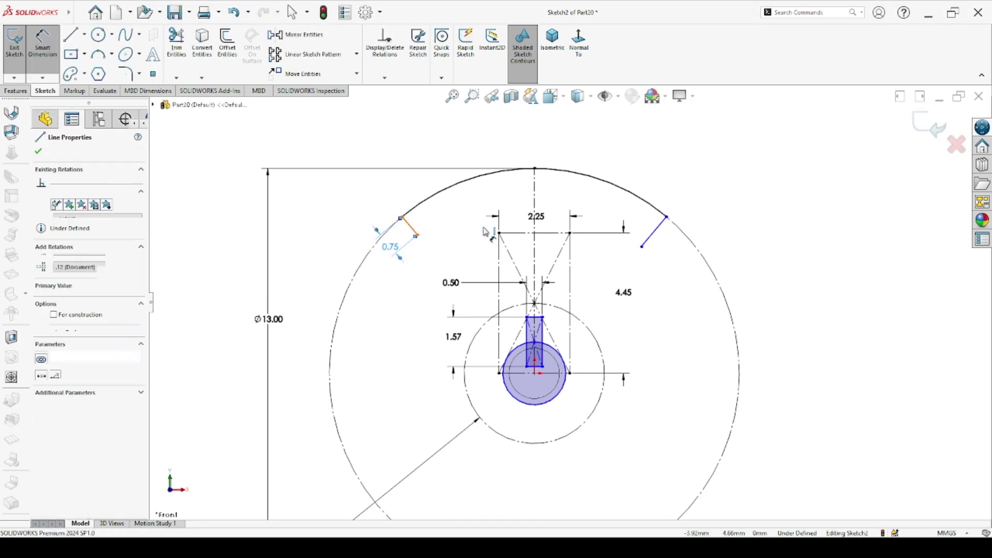
pyautogui.press('Escape')
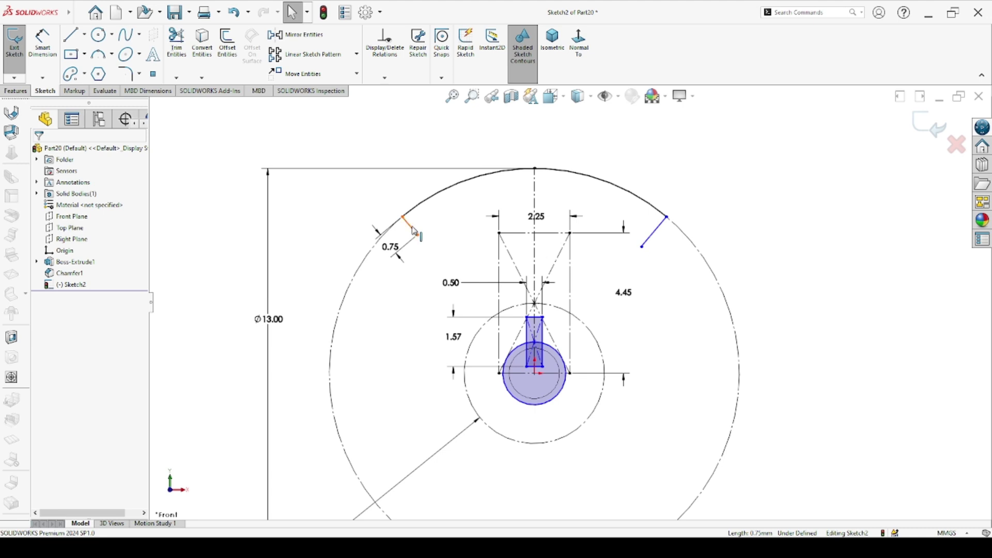
# Step: Make the two short rim lines equal in length
pyautogui.click(413, 230)
pyautogui.keyDown('ctrl'); pyautogui.click(658, 227); pyautogui.keyUp('ctrl')
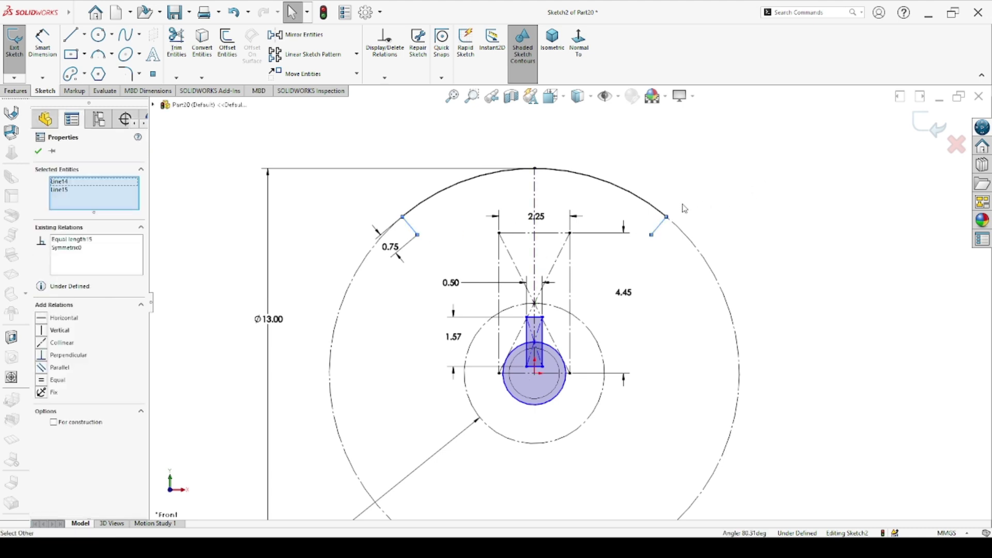
pyautogui.click(235, 159)
pyautogui.press('d')
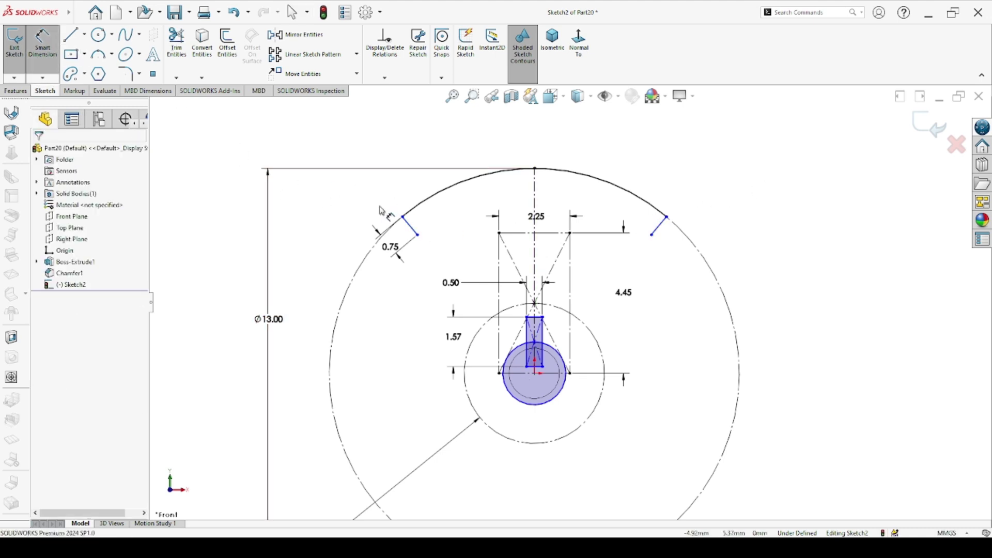
pyautogui.click(413, 231)
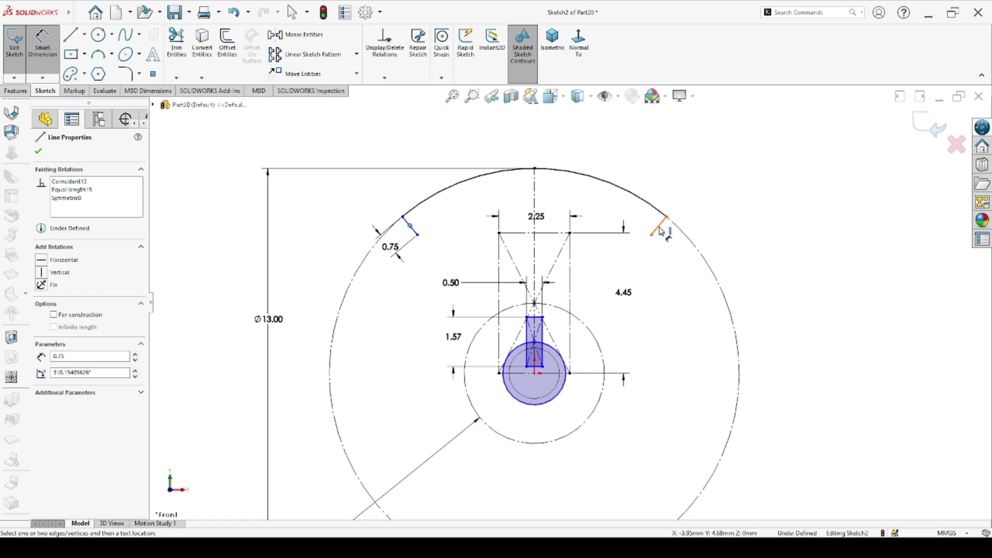
pyautogui.click(661, 231)
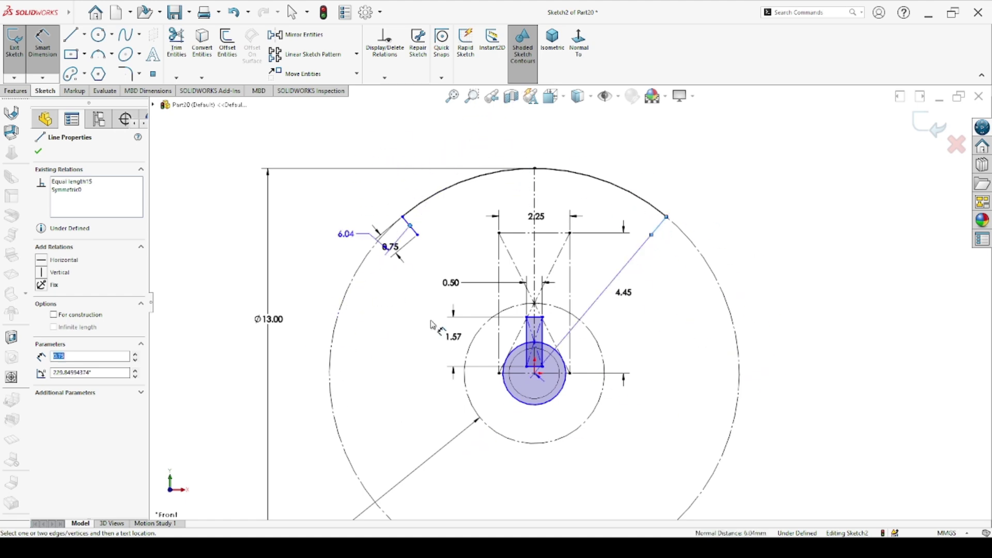
pyautogui.scroll(2, 504, 241)
pyautogui.scroll(-4, 564, 255)
pyautogui.press('Escape')
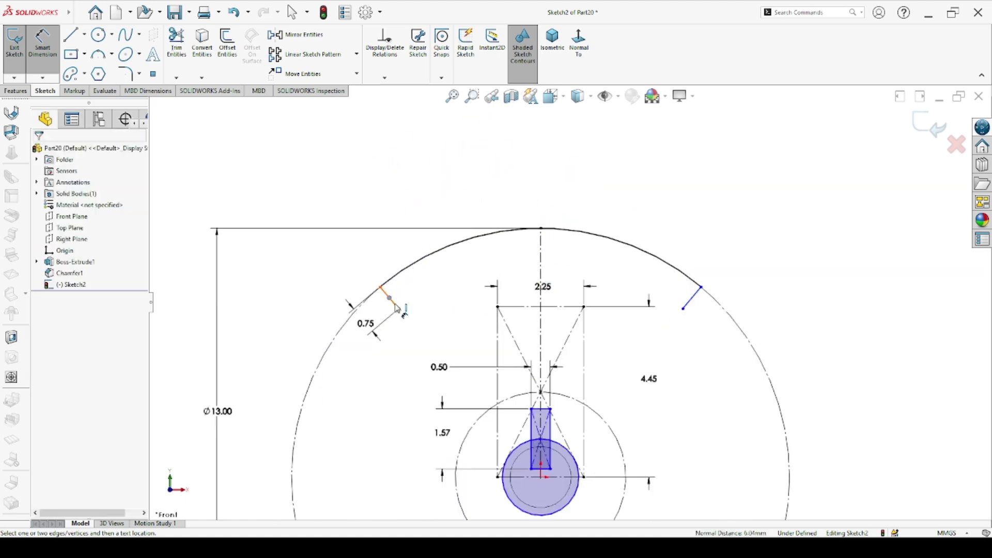
pyautogui.click(396, 307)
pyautogui.click(390, 298)
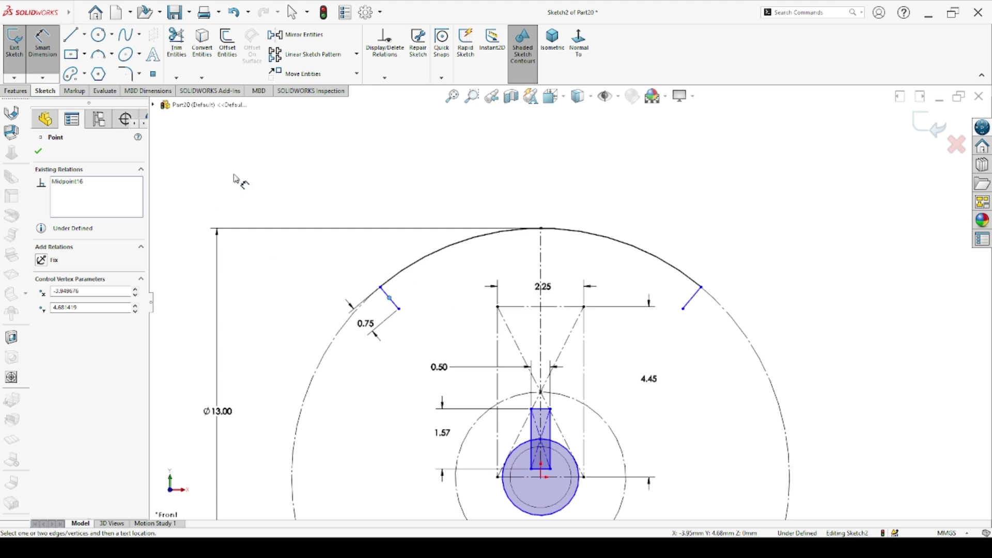
pyautogui.click(36, 152)
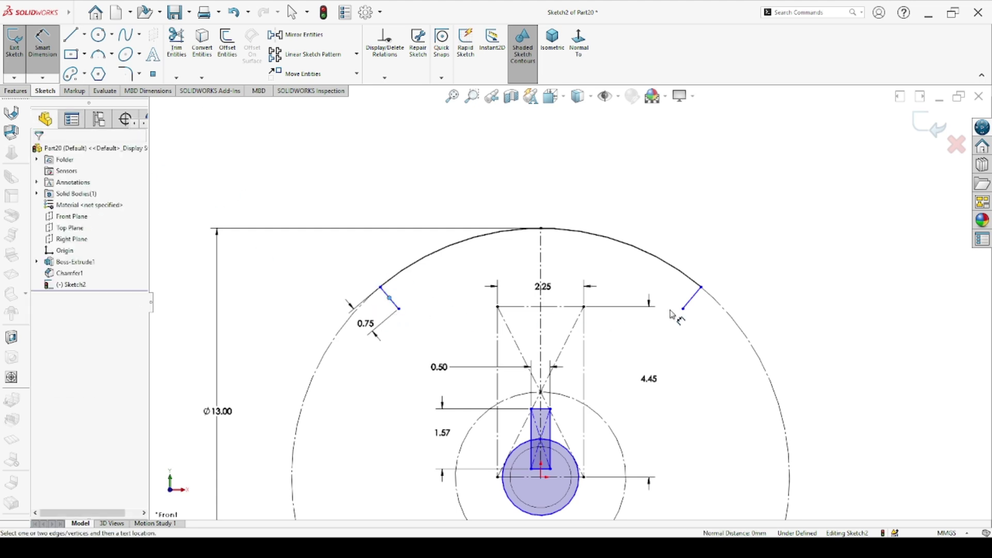
pyautogui.click(389, 298)
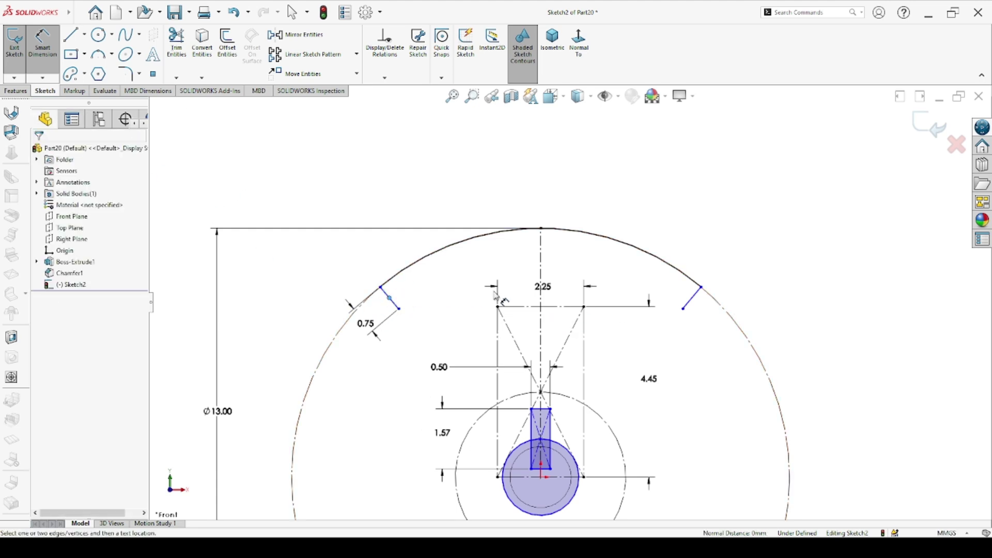
pyautogui.click(694, 304)
pyautogui.press('Escape')
pyautogui.scroll(-1, 591, 303)
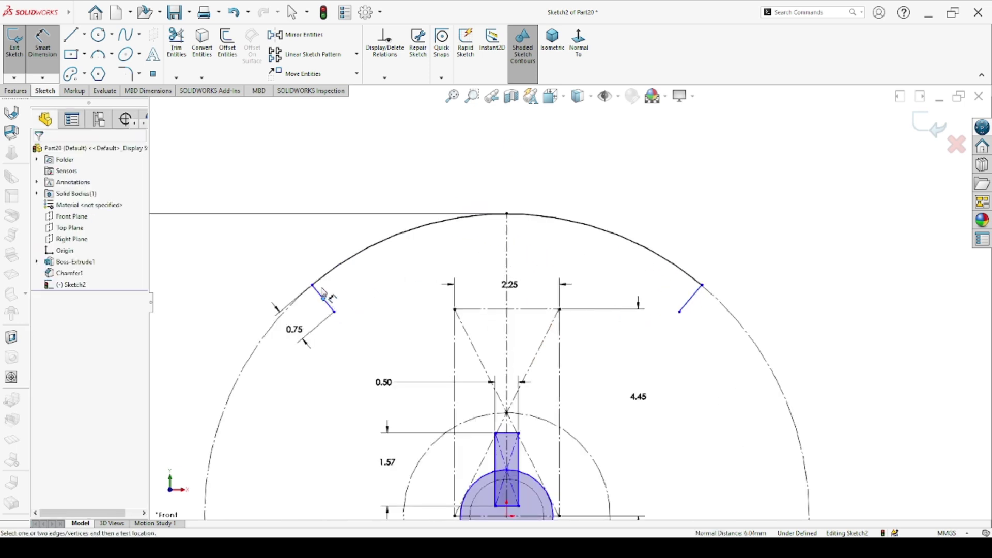
pyautogui.click(697, 298)
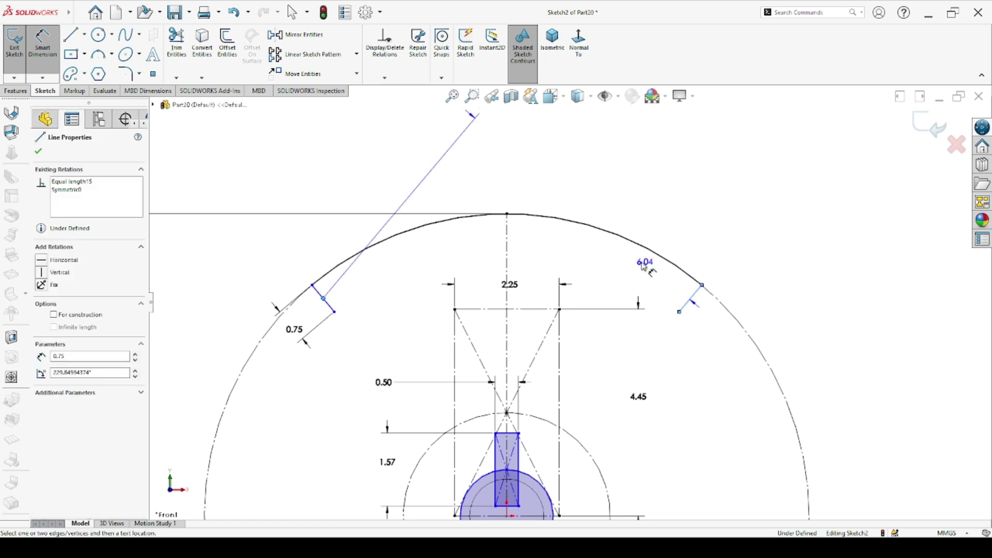
pyautogui.scroll(-3, 310, 400)
pyautogui.scroll(2, 519, 288)
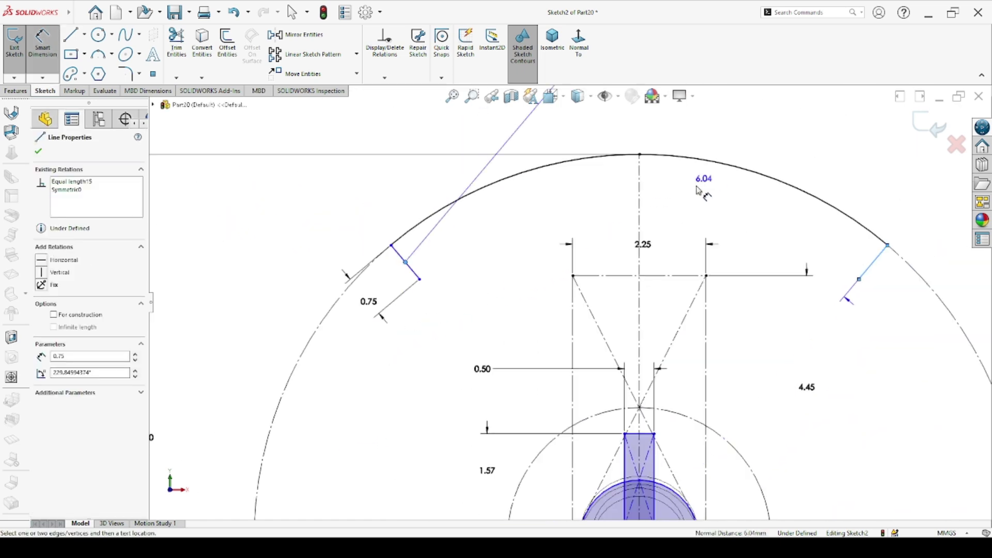
pyautogui.scroll(-1, 537, 192)
pyautogui.scroll(3, 573, 273)
pyautogui.scroll(2, 523, 293)
pyautogui.scroll(-2, 578, 343)
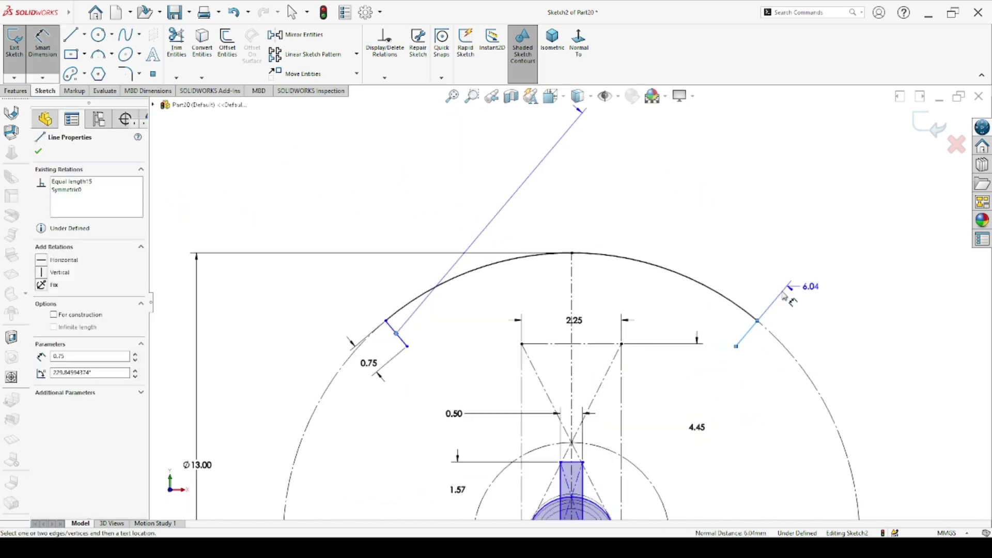
pyautogui.press('Escape')
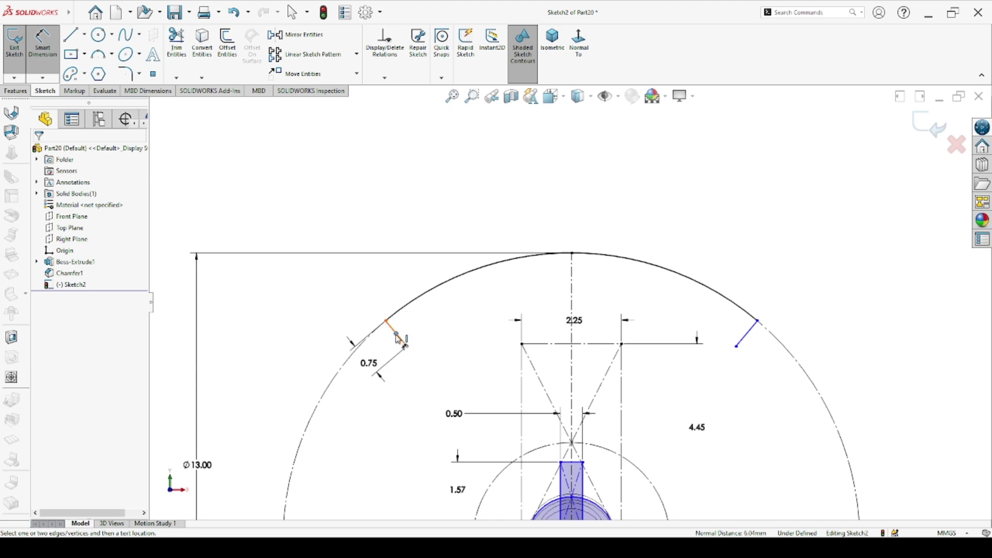
pyautogui.click(397, 338)
pyautogui.press('Escape')
# Step: Add a 100° angle dimension between the two short rim lines, placed above the arc
pyautogui.click(397, 334)
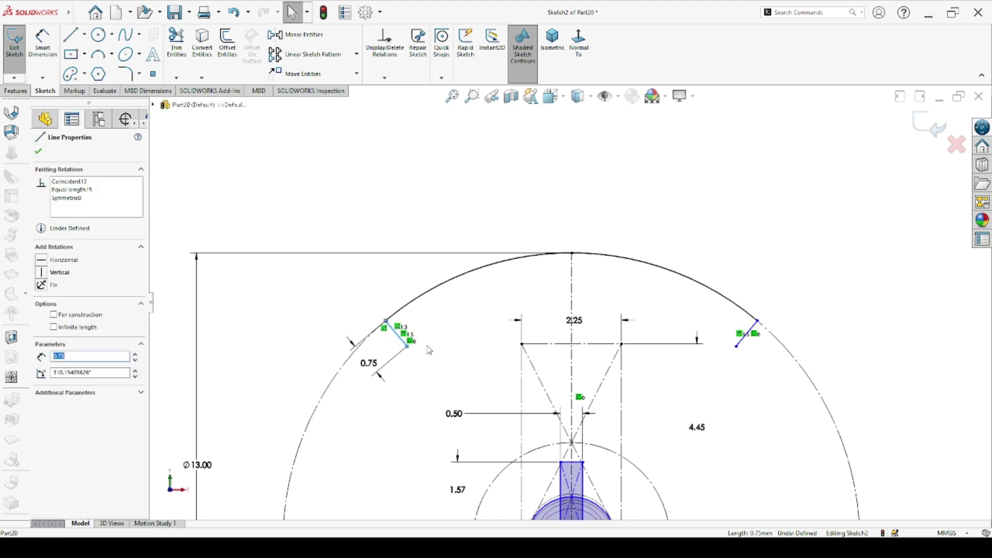
pyautogui.click(42, 43)
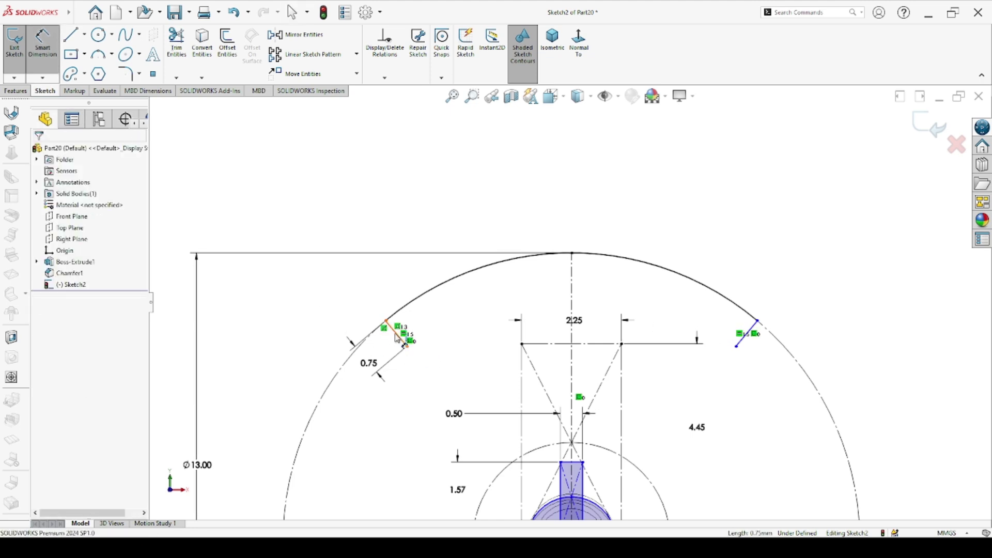
pyautogui.click(425, 345)
pyautogui.click(747, 333)
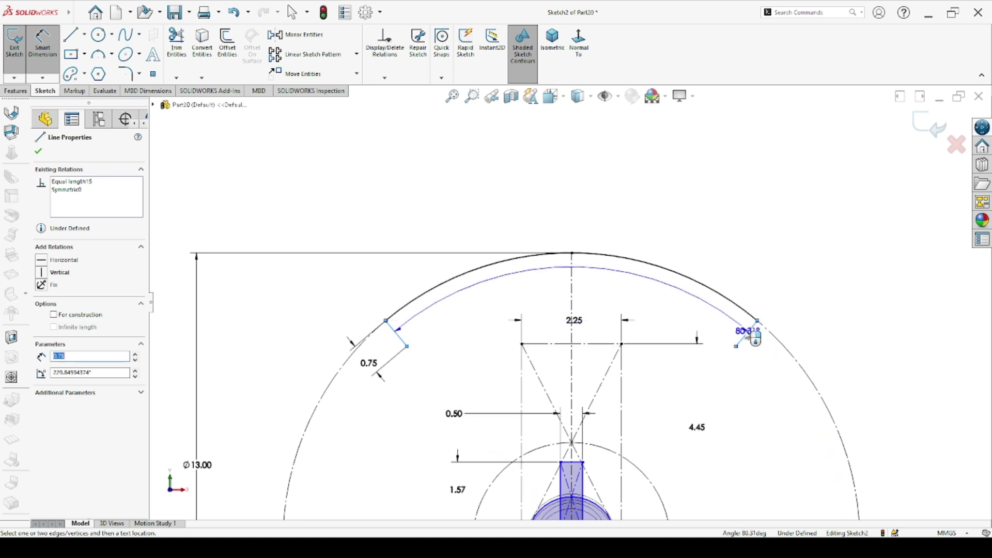
pyautogui.click(648, 292)
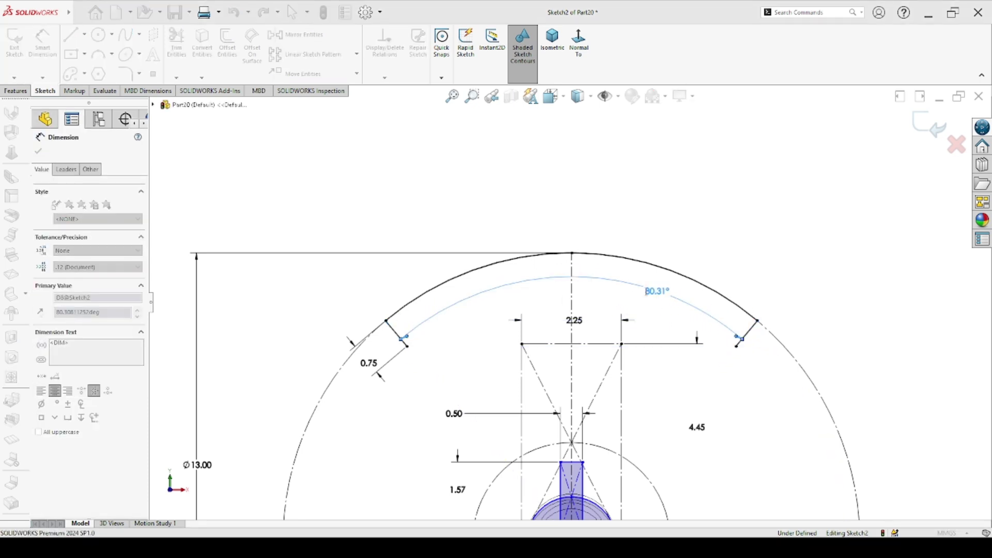
pyautogui.write('100')
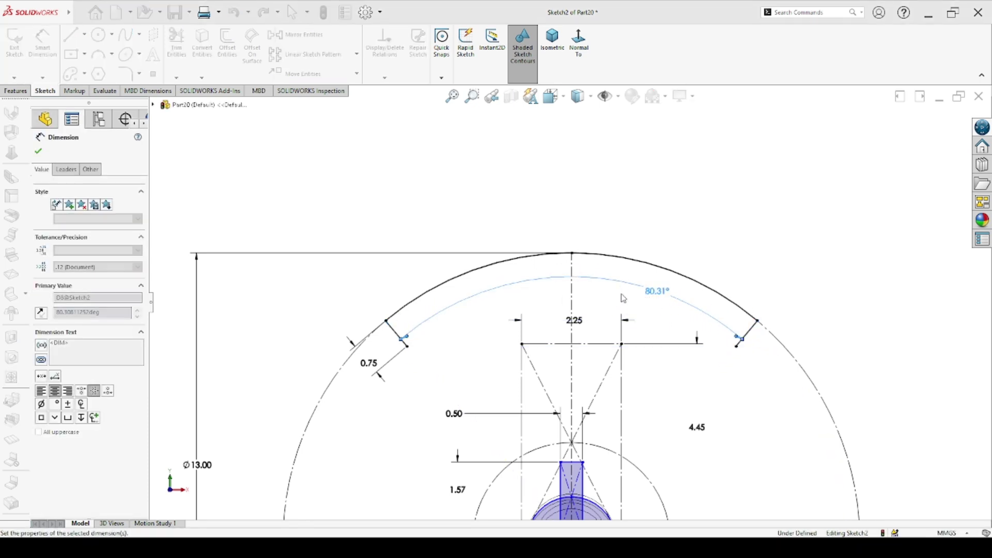
pyautogui.press('Return')
pyautogui.press('Escape')
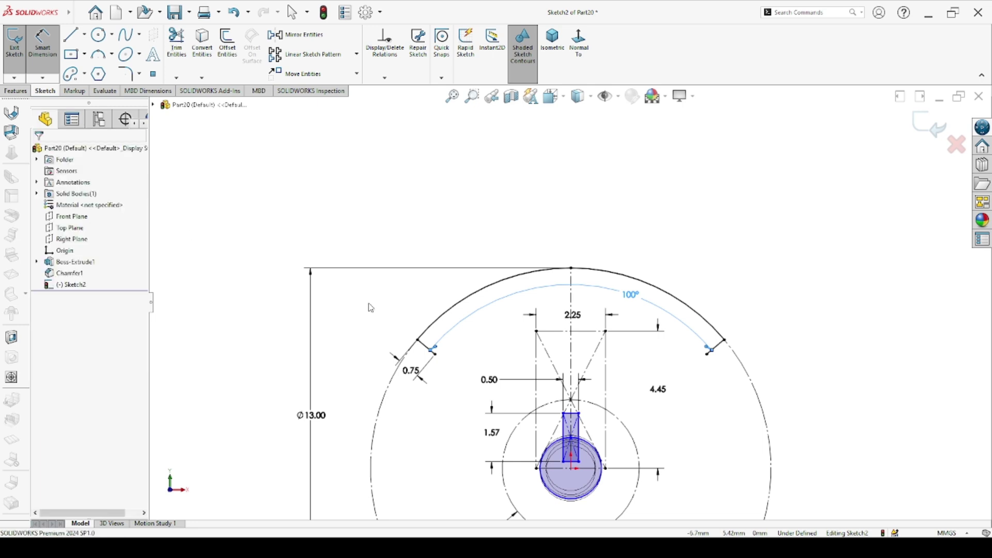
pyautogui.press('Escape')
# Step: Select the left rim line together with the construction lines
pyautogui.click(429, 347)
pyautogui.keyDown('ctrl'); pyautogui.click(597, 288); pyautogui.keyUp('ctrl')
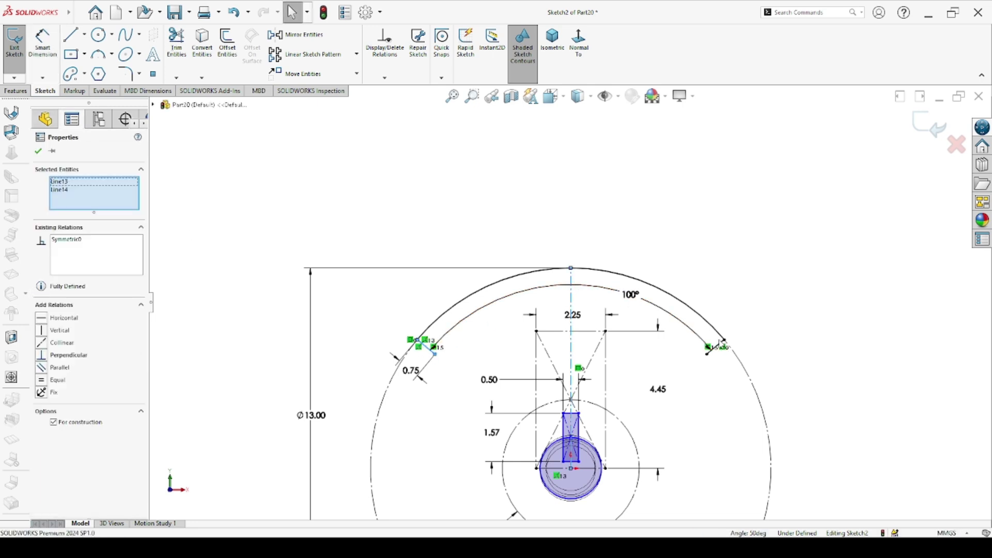
pyautogui.keyDown('ctrl'); pyautogui.click(536, 281); pyautogui.keyUp('ctrl')
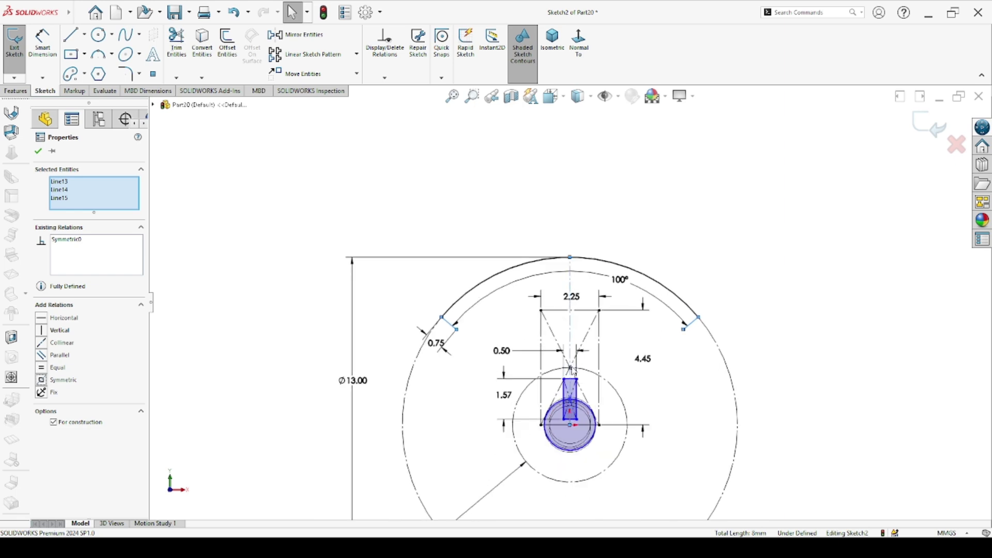
pyautogui.scroll(-2, 577, 460)
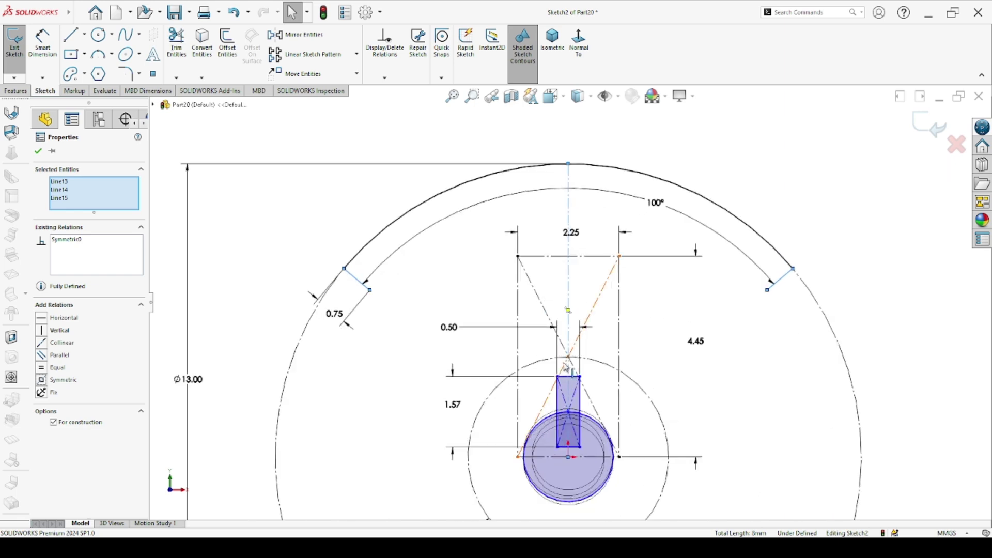
# Step: Draw angled lines linking the short rim lines' ends to the 2.25 stem's top corners
pyautogui.press('l')
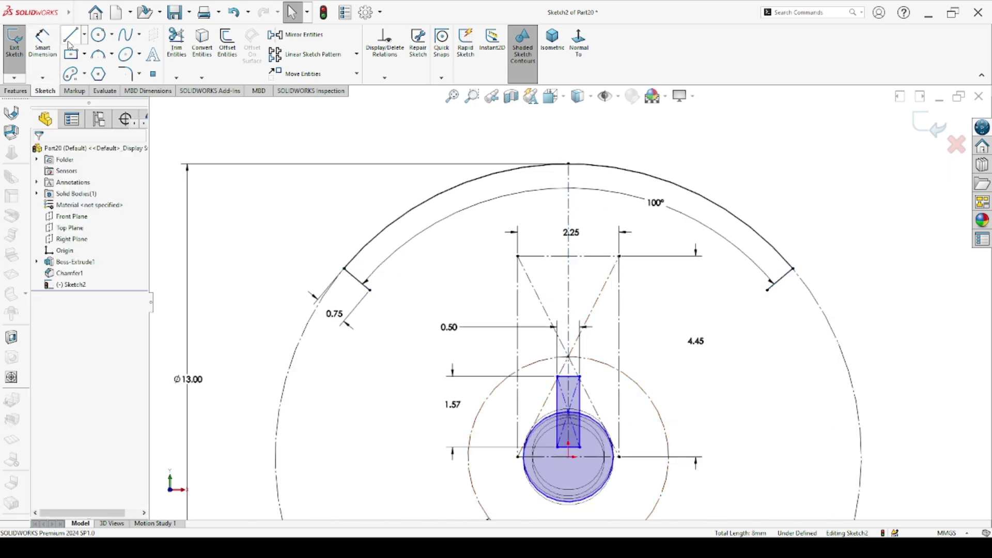
pyautogui.click(369, 291)
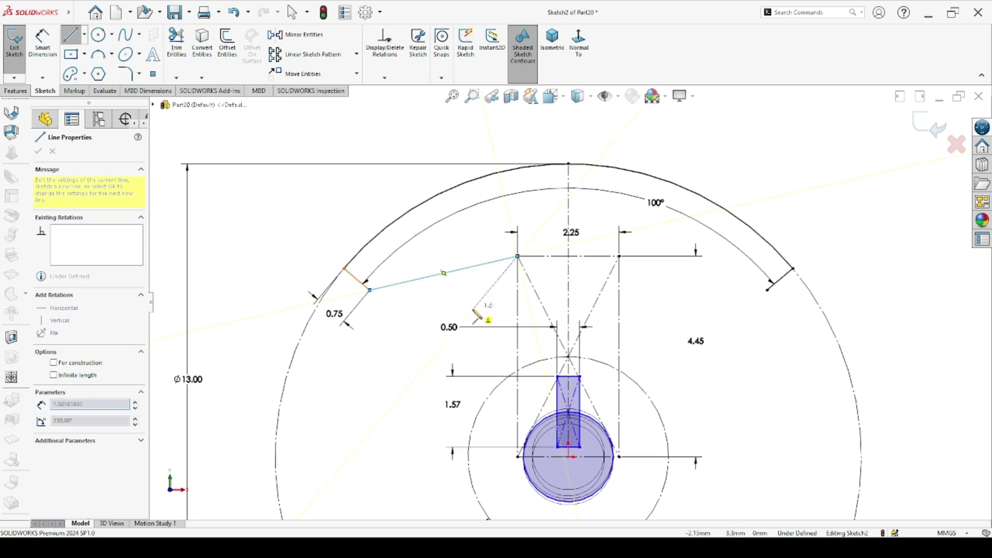
pyautogui.click(518, 256)
pyautogui.press('Escape')
pyautogui.press('l')
pyautogui.click(619, 256)
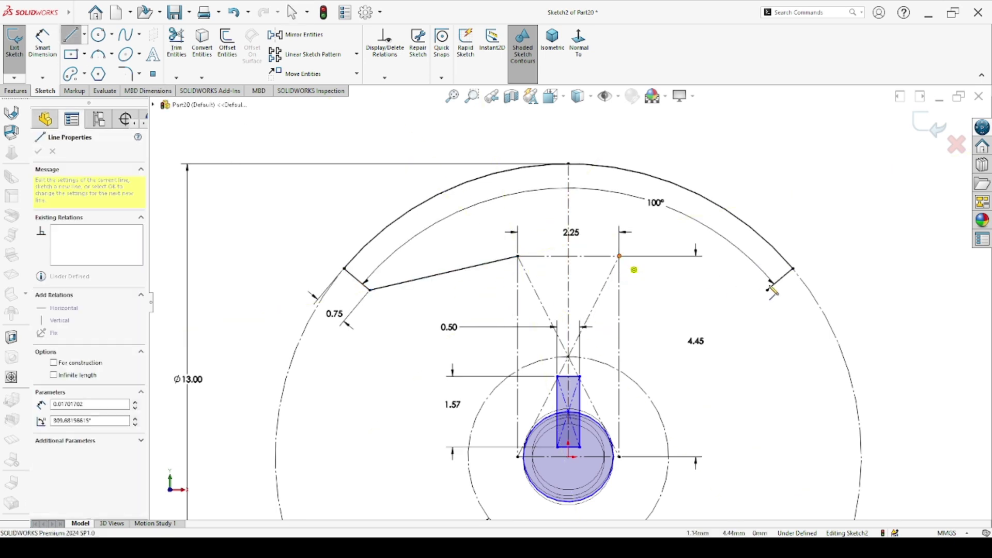
pyautogui.click(767, 290)
pyautogui.press('Escape')
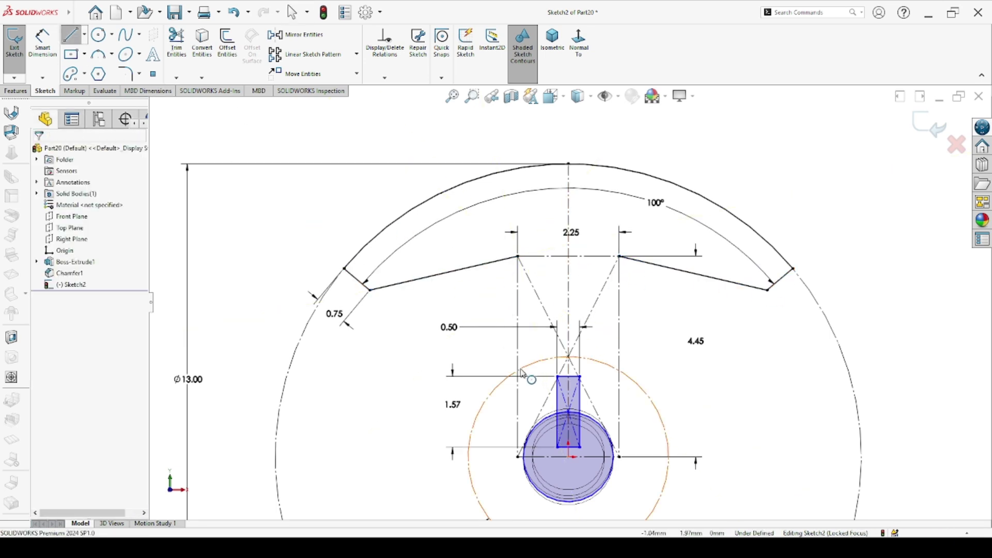
# Step: In the front view, convert the dashed hub circle into real sketch geometry
pyautogui.scroll(-3, 593, 465)
pyautogui.scroll(5, 584, 464)
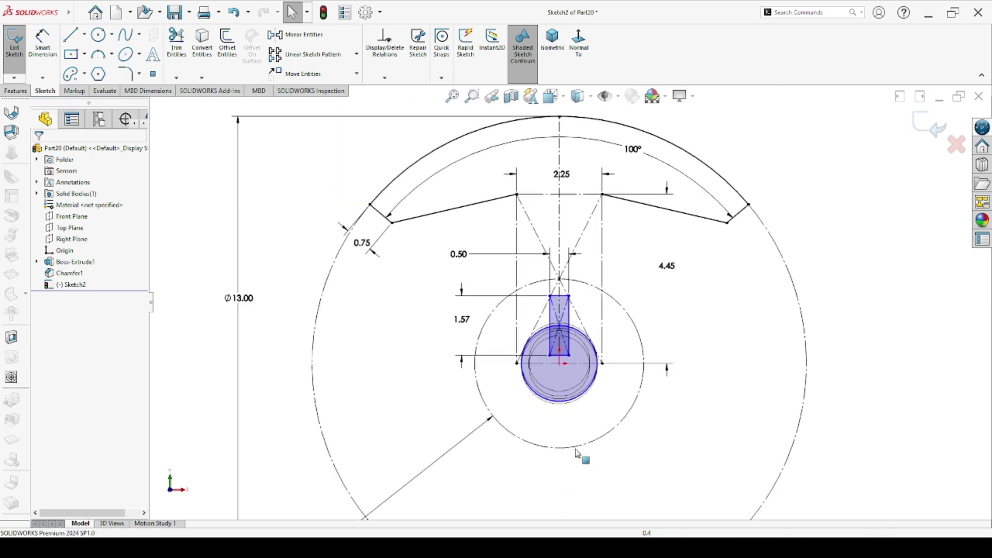
pyautogui.hotkey('ctrl', '8')
pyautogui.scroll(-3, 630, 288)
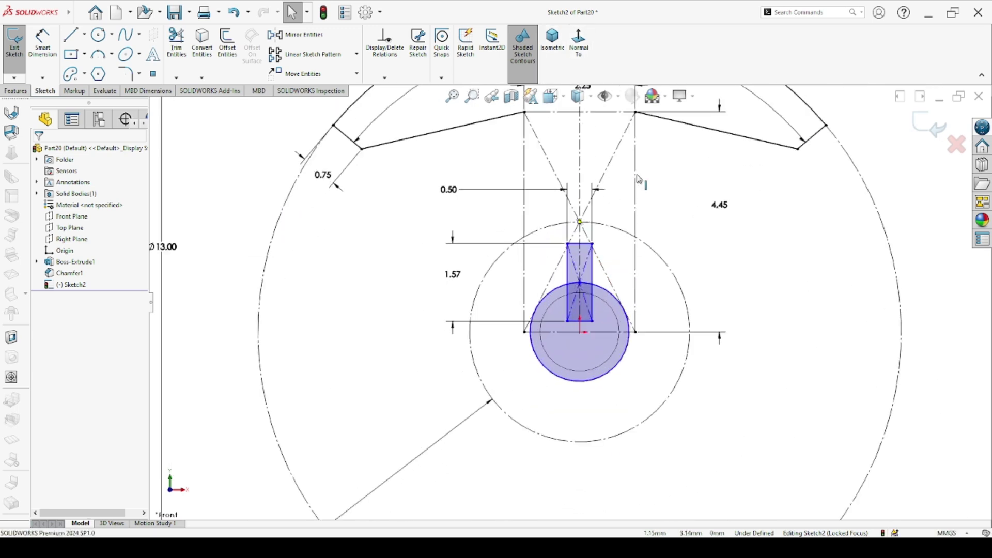
pyautogui.scroll(2, 571, 237)
pyautogui.scroll(2, 571, 237)
pyautogui.scroll(-2, 571, 237)
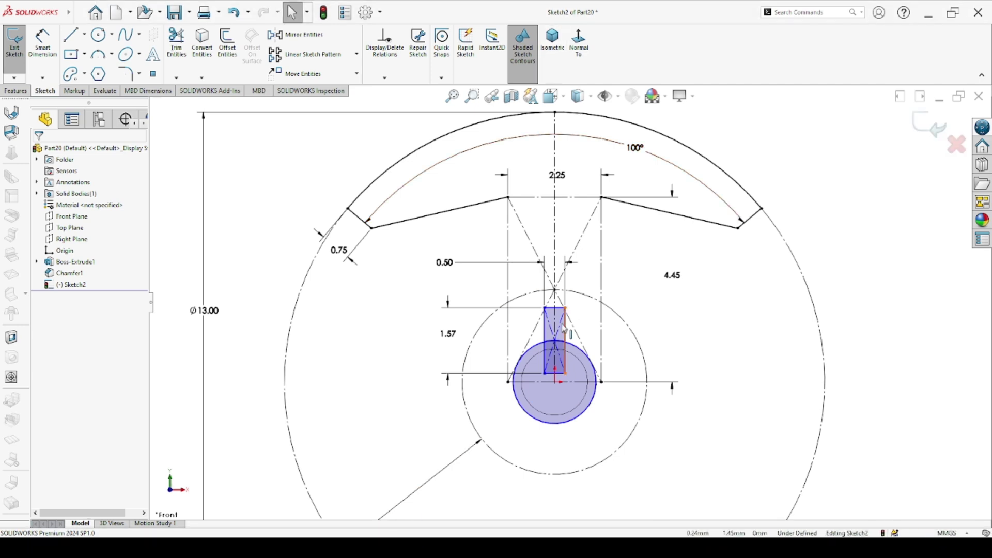
pyautogui.click(468, 356)
pyautogui.click(55, 291)
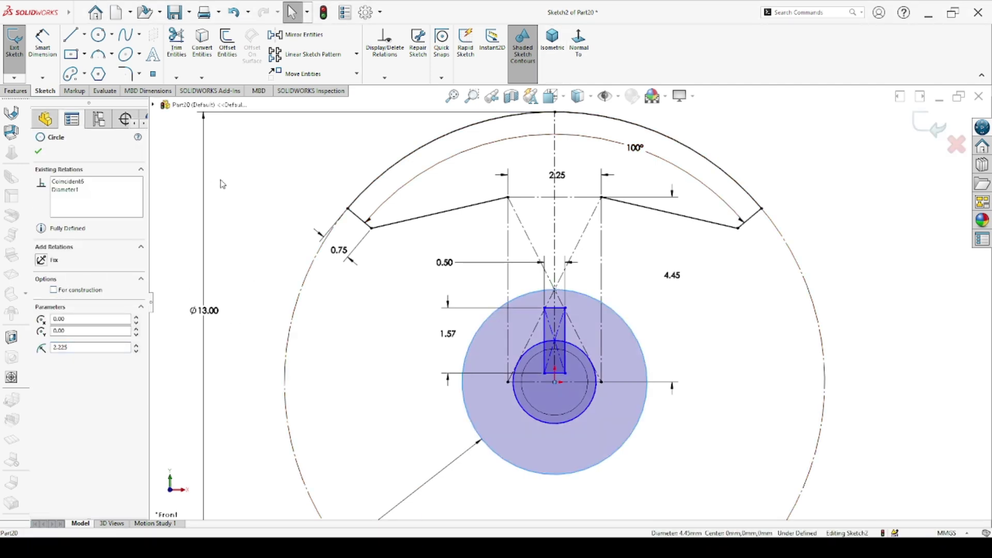
# Step: Draw vertical lines from both stem top corners down to the hub circle
pyautogui.click(74, 45)
pyautogui.click(508, 197)
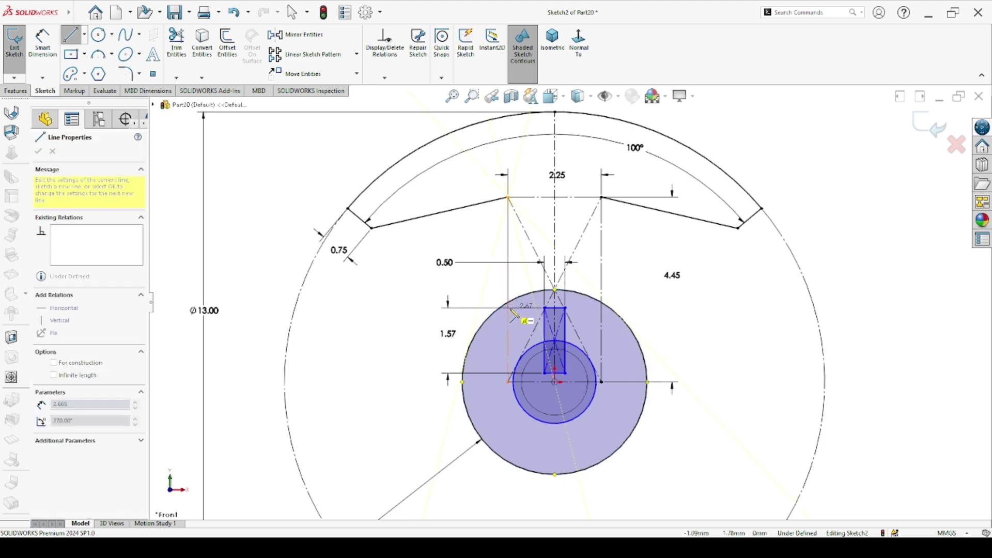
pyautogui.click(508, 302)
pyautogui.press('Escape')
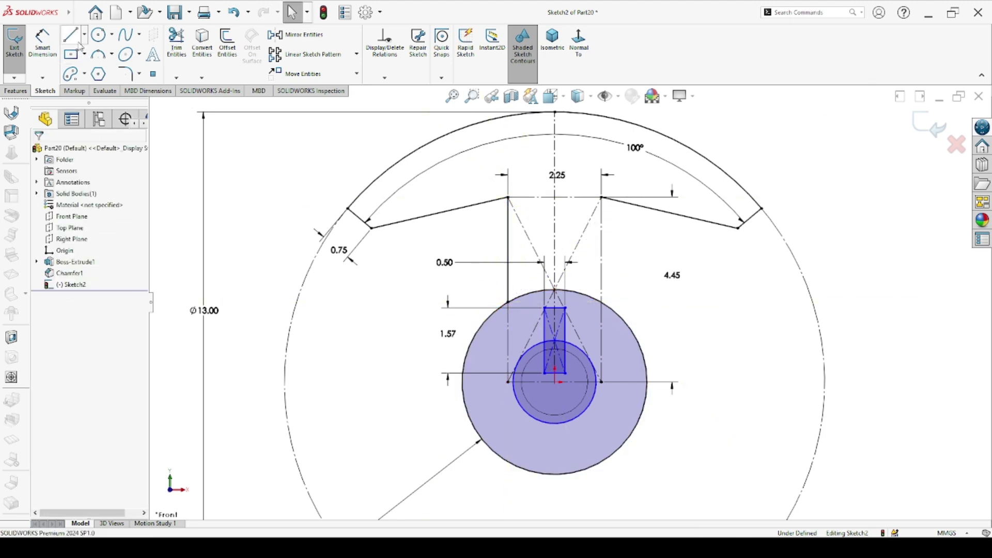
pyautogui.press('l')
pyautogui.click(601, 196)
pyautogui.click(601, 302)
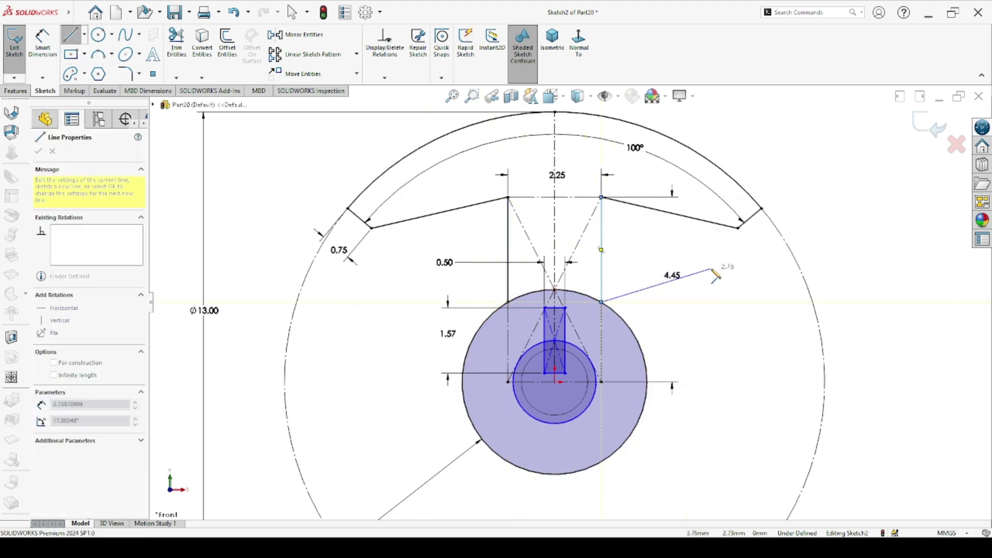
pyautogui.press('Escape')
pyautogui.press('Escape')
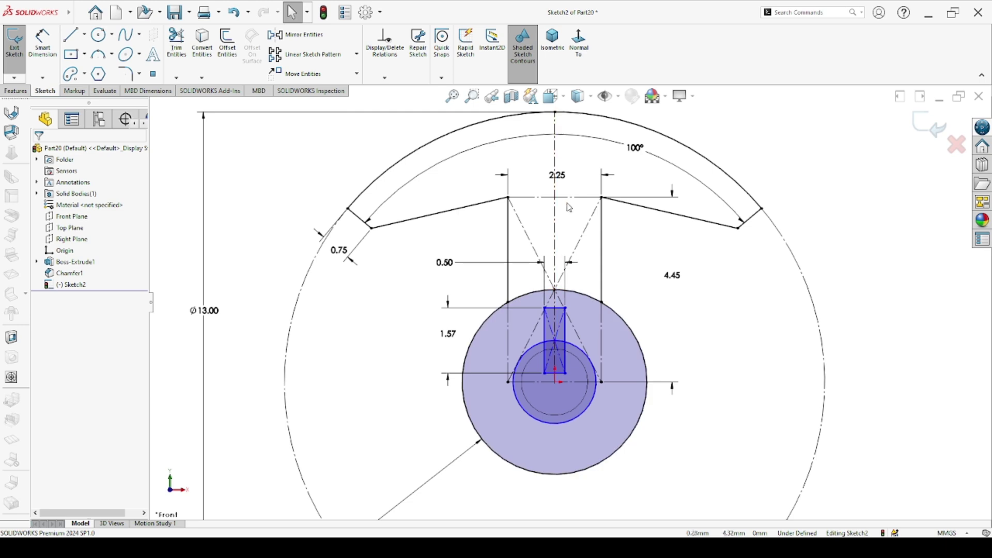
pyautogui.scroll(-1, 534, 351)
pyautogui.scroll(-2, 535, 351)
pyautogui.scroll(2, 535, 351)
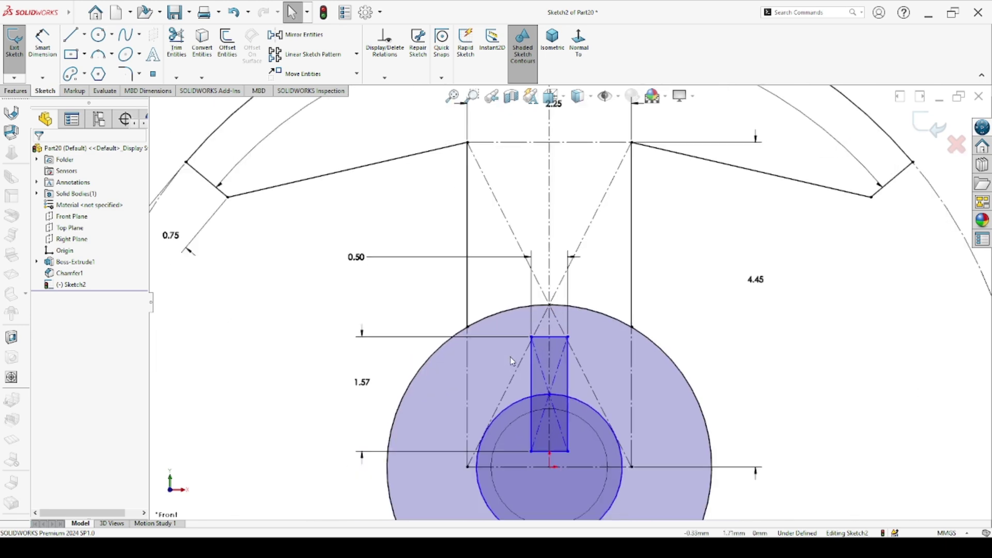
pyautogui.scroll(1, 535, 351)
pyautogui.keyDown('ctrl'); pyautogui.moveTo(563, 350); pyautogui.dragTo(564, 339, button='middle'); pyautogui.keyUp('ctrl')
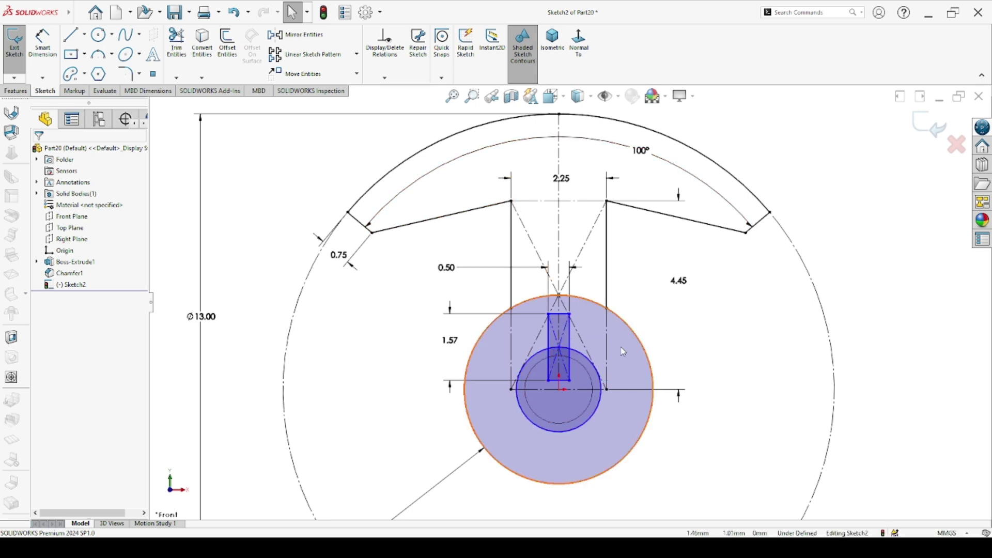
# Step: Make the small hub-centre circle construction geometry and zoom to fit the sketch
pyautogui.click(596, 371)
pyautogui.press('Escape')
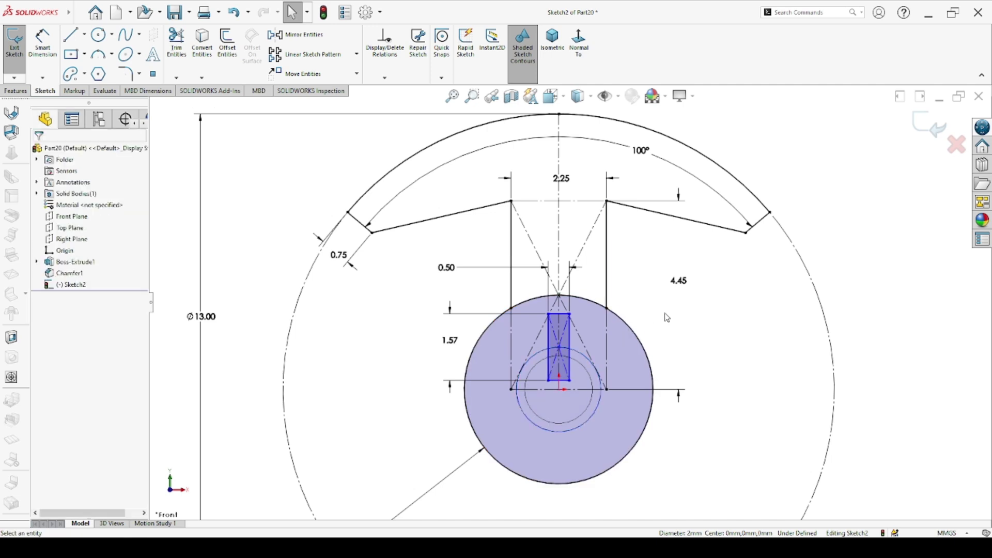
pyautogui.click(590, 364)
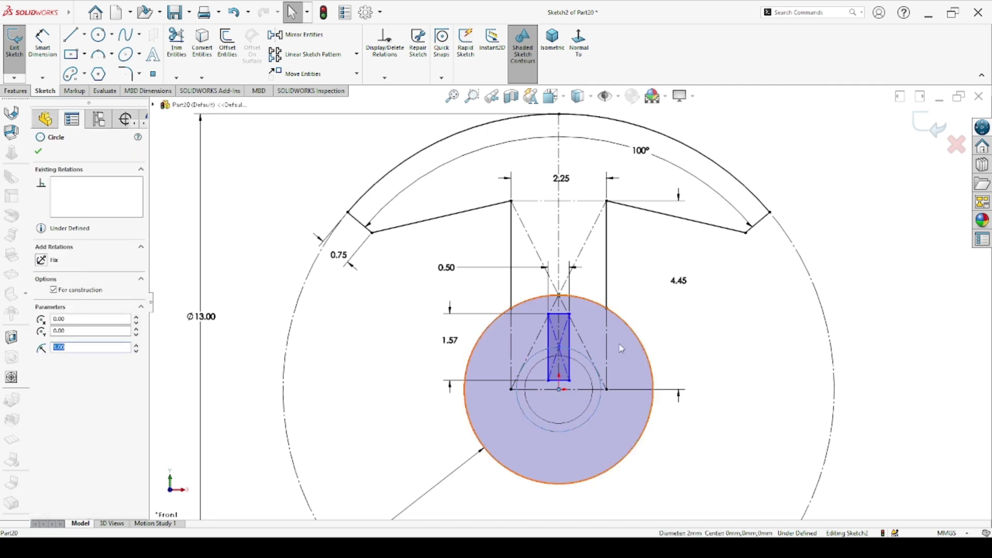
pyautogui.press('f')
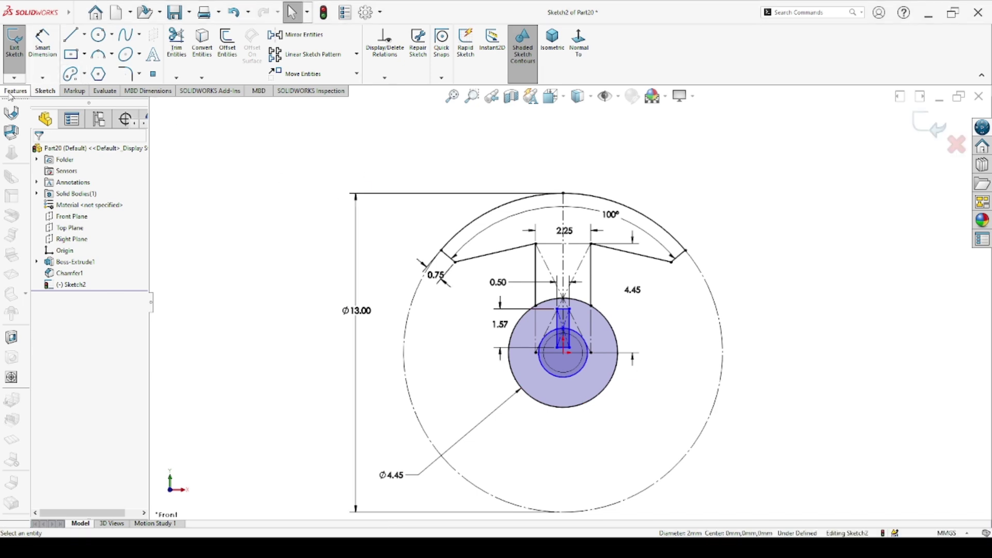
# Step: Try an offset-start extrusion of the hook region, then undo it
pyautogui.click(552, 41)
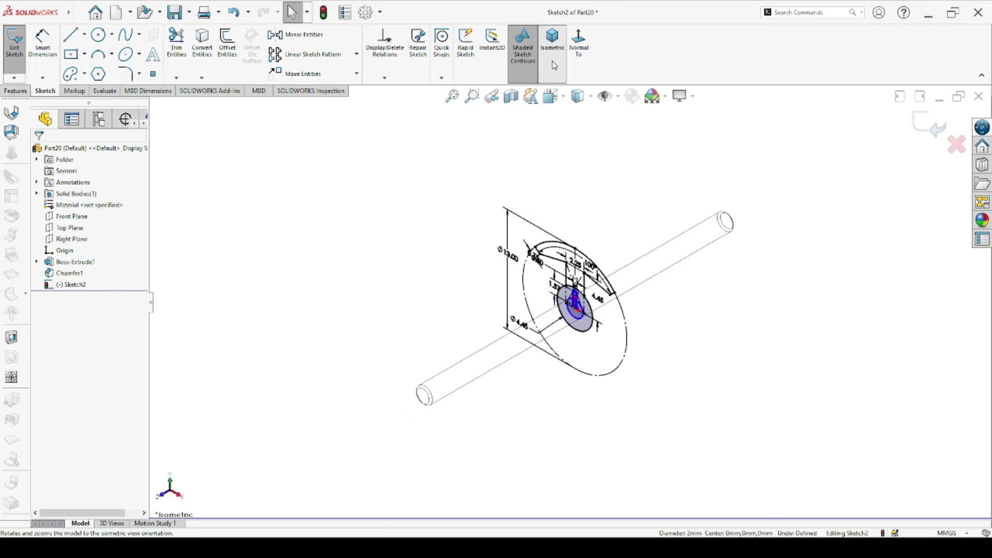
pyautogui.click(16, 91)
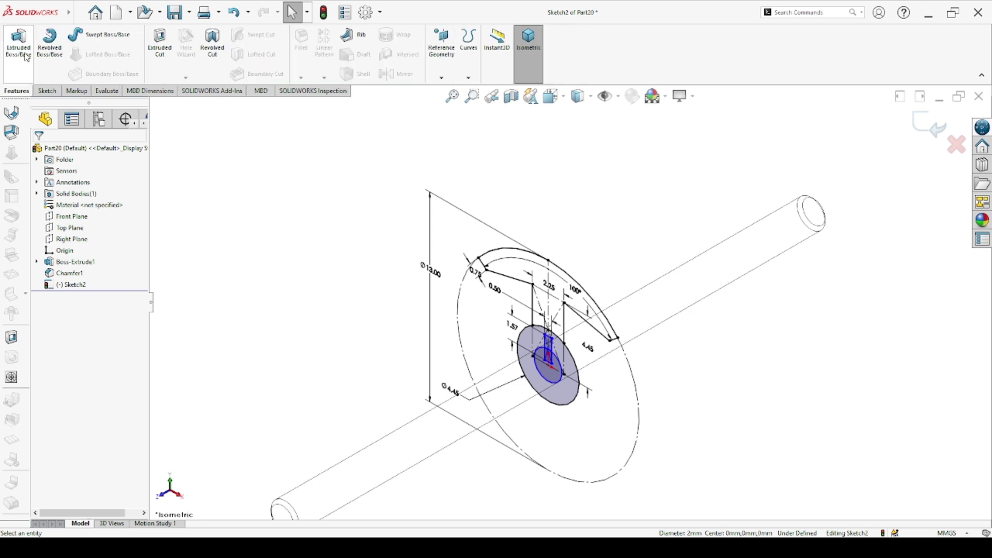
pyautogui.click(18, 42)
pyautogui.click(542, 222)
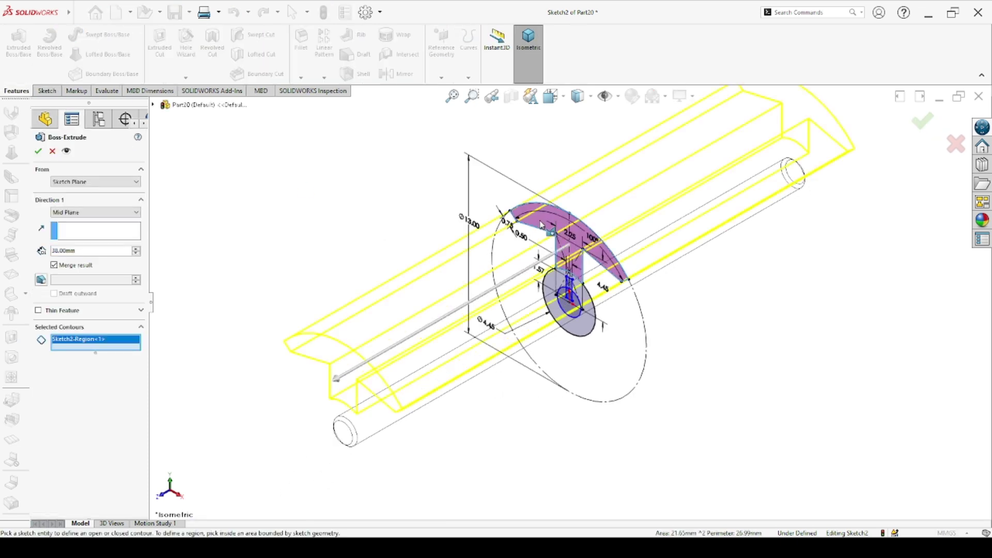
pyautogui.click(84, 182)
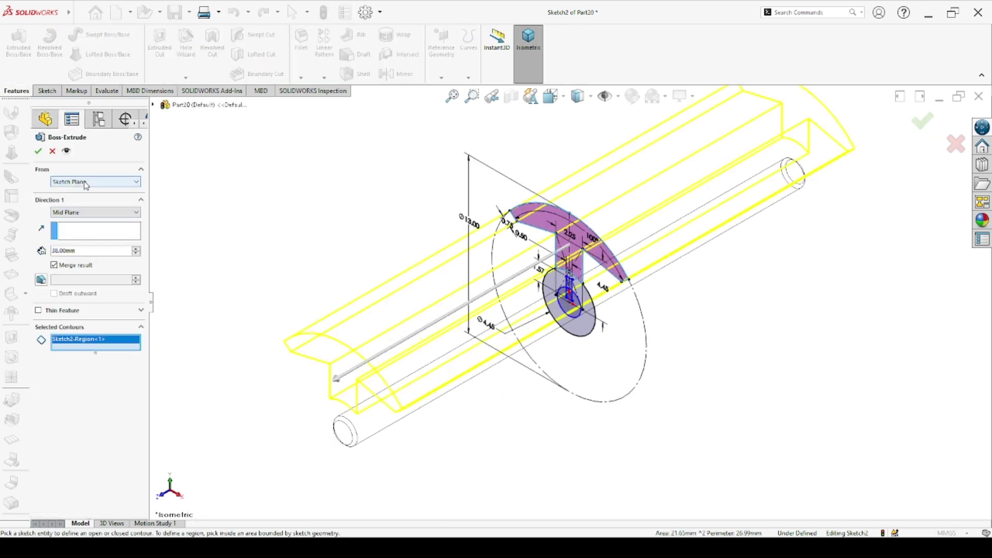
pyautogui.click(75, 213)
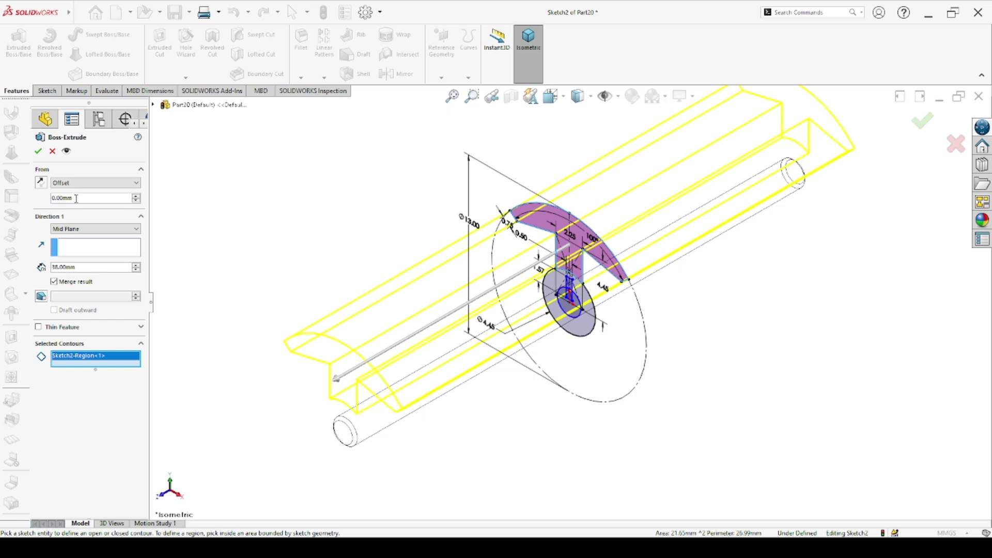
pyautogui.press('Return')
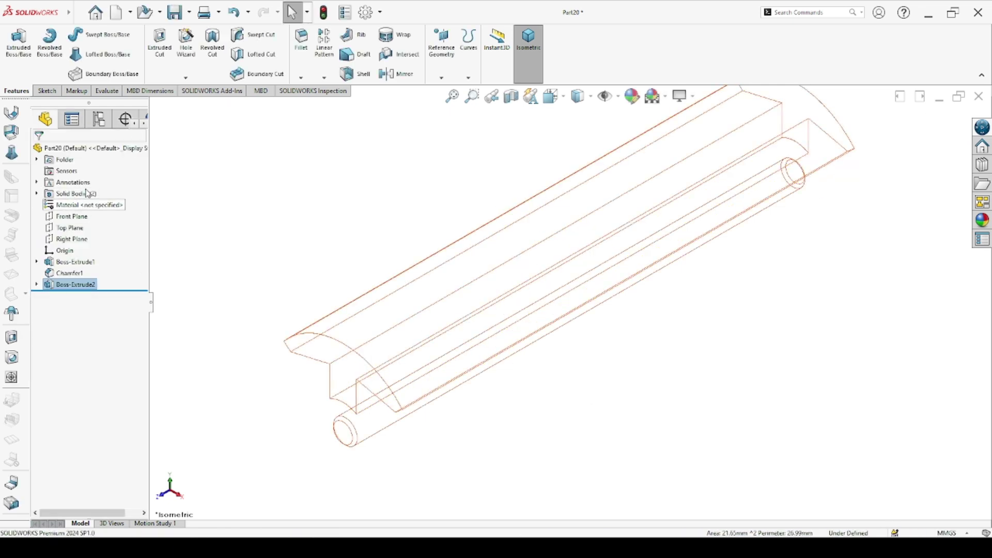
pyautogui.hotkey('ctrl', 'z')
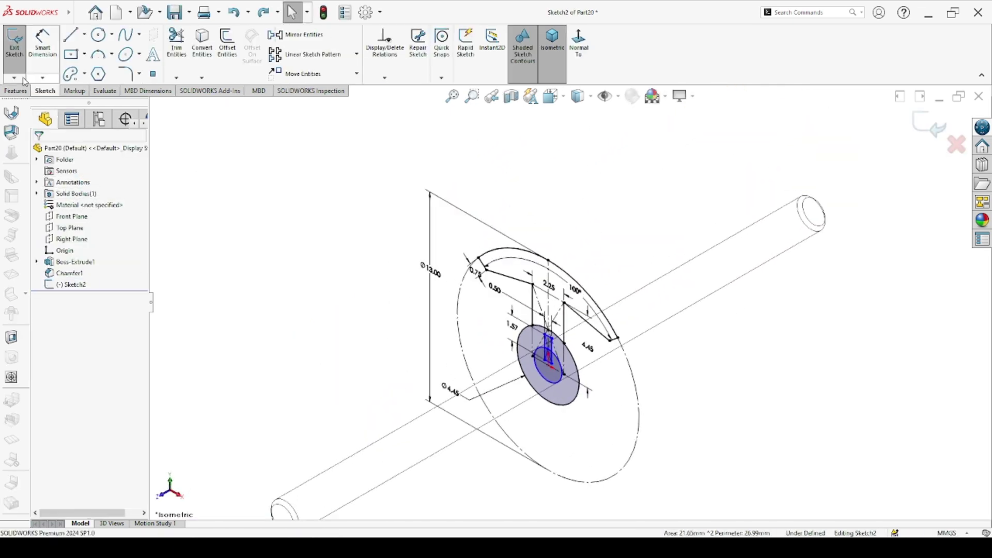
# Step: Restart the extrusion from a 3.80 mm offset and select the hook region
pyautogui.click(33, 50)
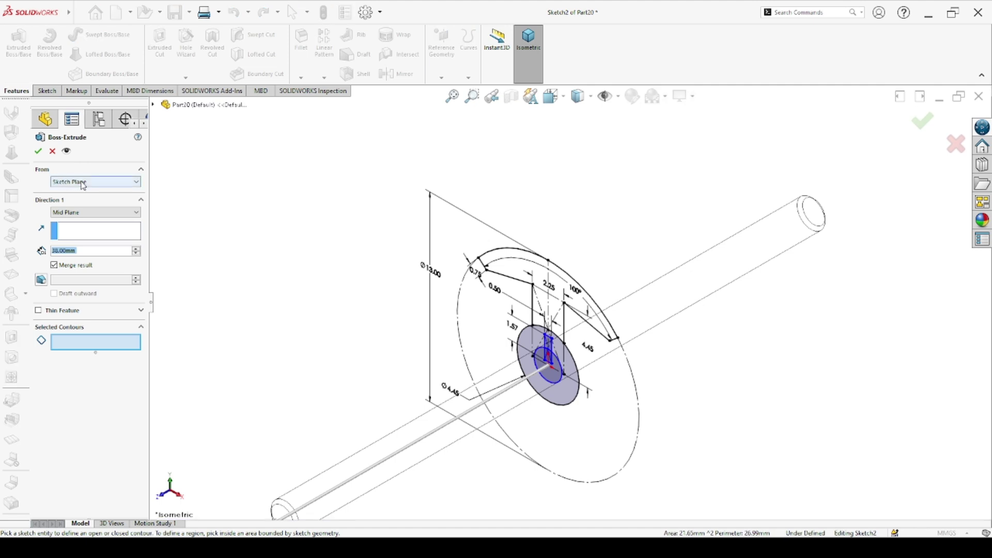
pyautogui.click(96, 181)
pyautogui.click(78, 214)
pyautogui.write('1.8')
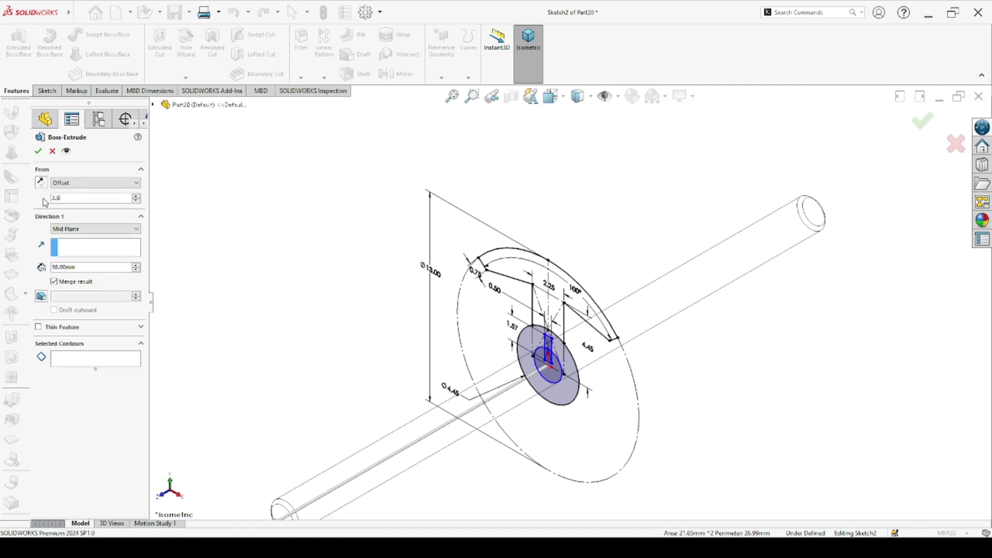
pyautogui.press('Return')
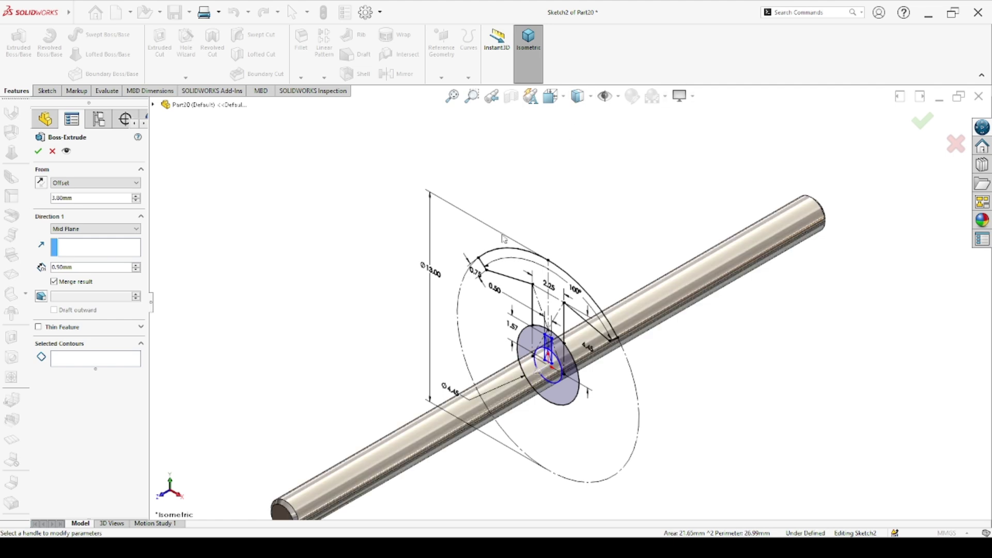
pyautogui.click(86, 367)
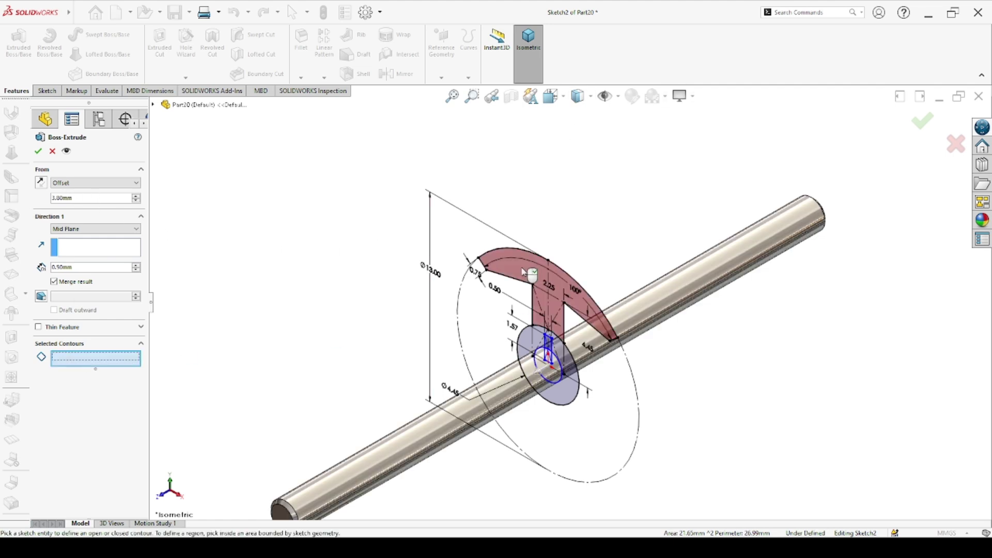
pyautogui.click(517, 272)
# Step: Reverse the offset and 0.50 mm depth directions and add the hub disc region
pyautogui.click(44, 185)
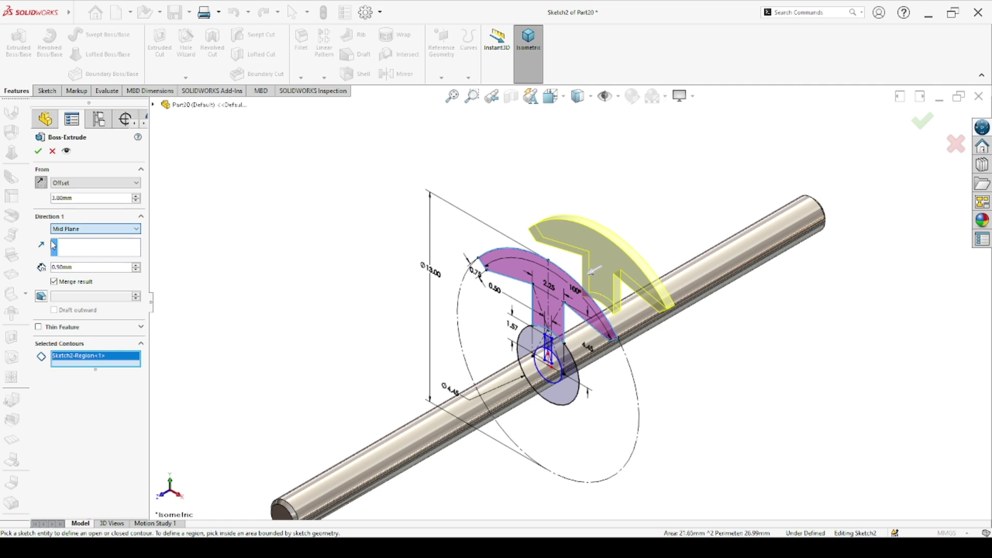
pyautogui.scroll(5, 57, 230)
pyautogui.click(43, 233)
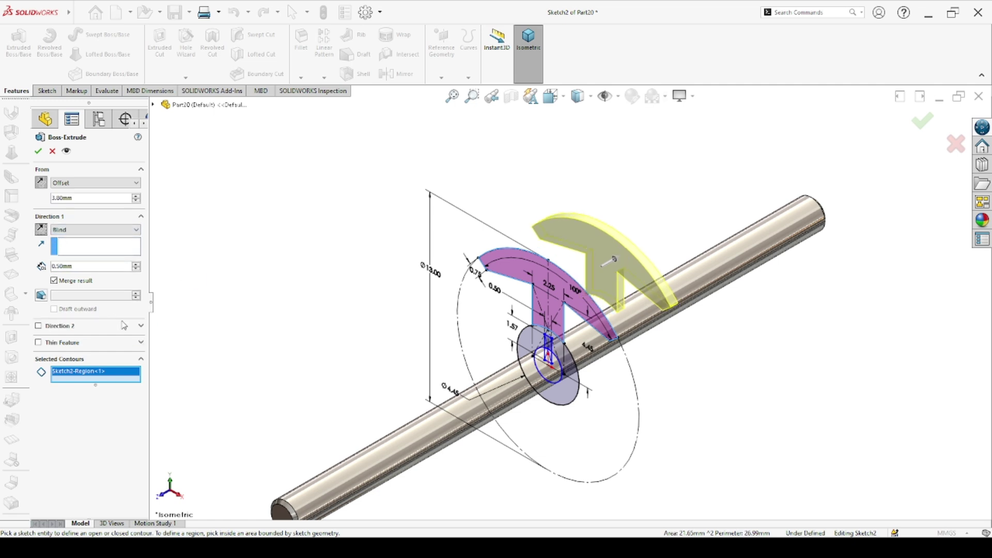
pyautogui.click(527, 372)
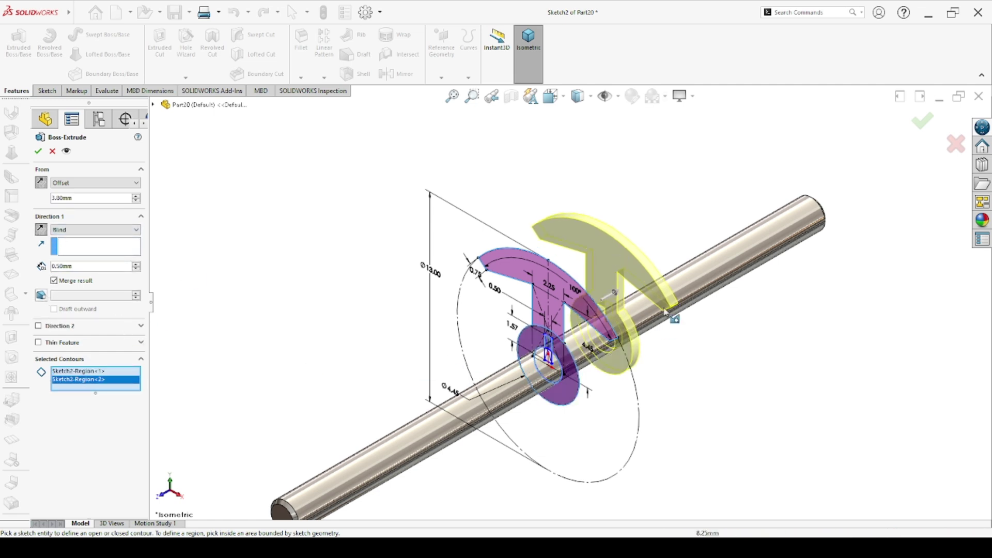
pyautogui.scroll(-2, 608, 337)
pyautogui.scroll(-2, 609, 337)
pyautogui.moveTo(608, 337)
pyautogui.mouseDown(button='middle')
pyautogui.moveTo(598, 290)
pyautogui.moveTo(517, 310)
pyautogui.mouseUp(button='middle')
# Step: Accept the 0.50 mm offset plate extrusion and return to isometric view
pyautogui.press('Return')
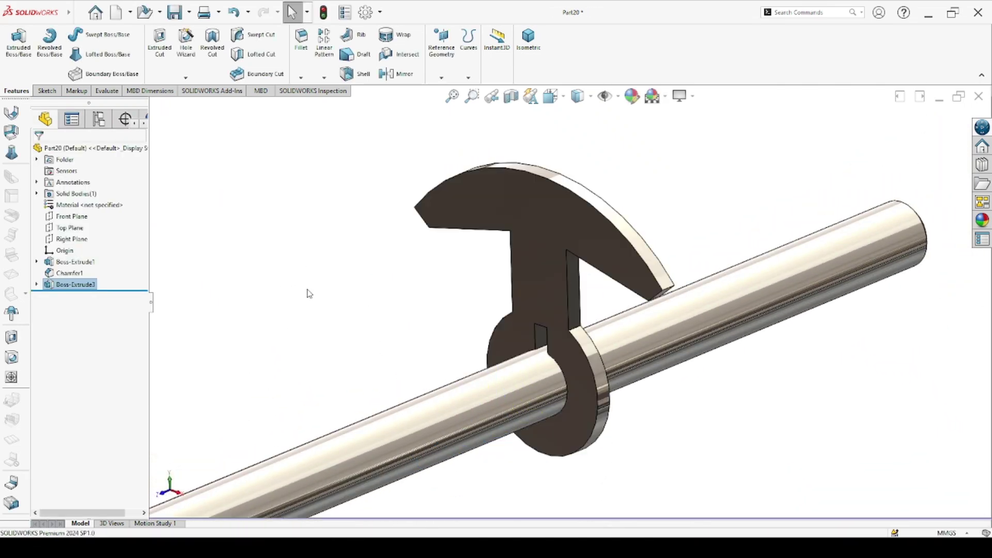
pyautogui.scroll(1, 422, 333)
pyautogui.moveTo(421, 334)
pyautogui.mouseDown(button='middle')
pyautogui.moveTo(476, 295)
pyautogui.moveTo(531, 274)
pyautogui.moveTo(323, 336)
pyautogui.moveTo(439, 332)
pyautogui.mouseUp(button='middle')
pyautogui.hotkey('ctrl', '7')
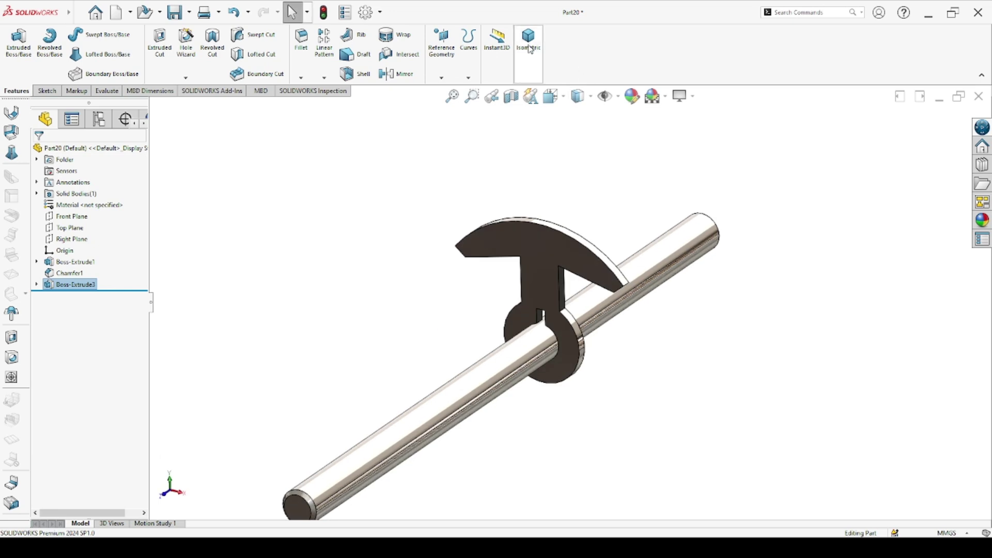
# Step: Reopen Sketch2 under Boss-Extrude3 for editing in isometric view
pyautogui.click(36, 285)
pyautogui.click(77, 295)
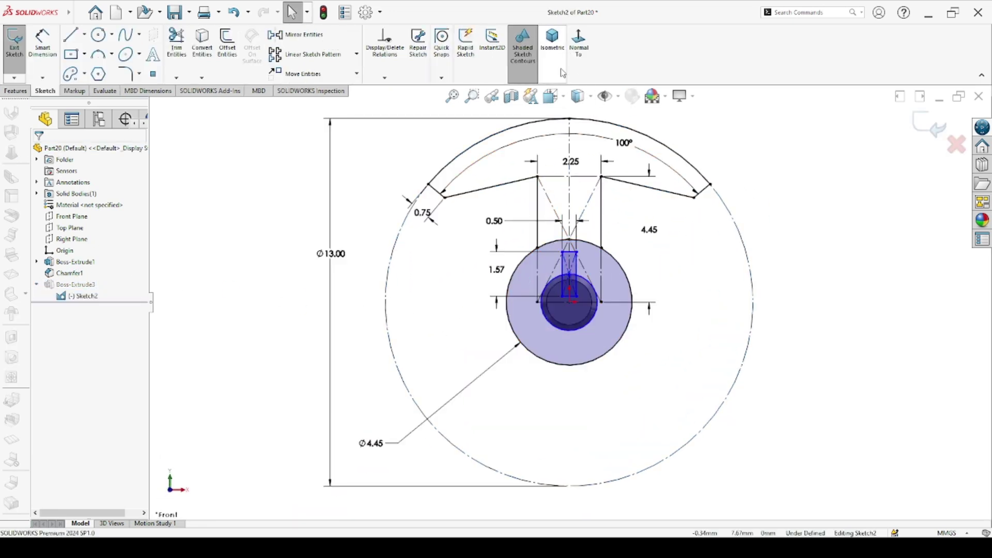
pyautogui.hotkey('ctrl', '7')
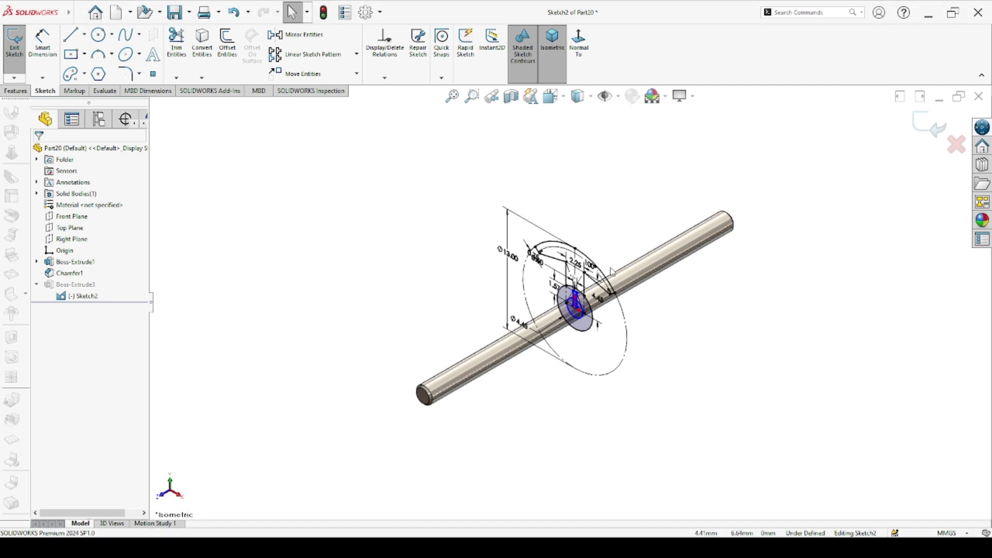
pyautogui.scroll(-2, 518, 361)
pyautogui.scroll(-3, 518, 360)
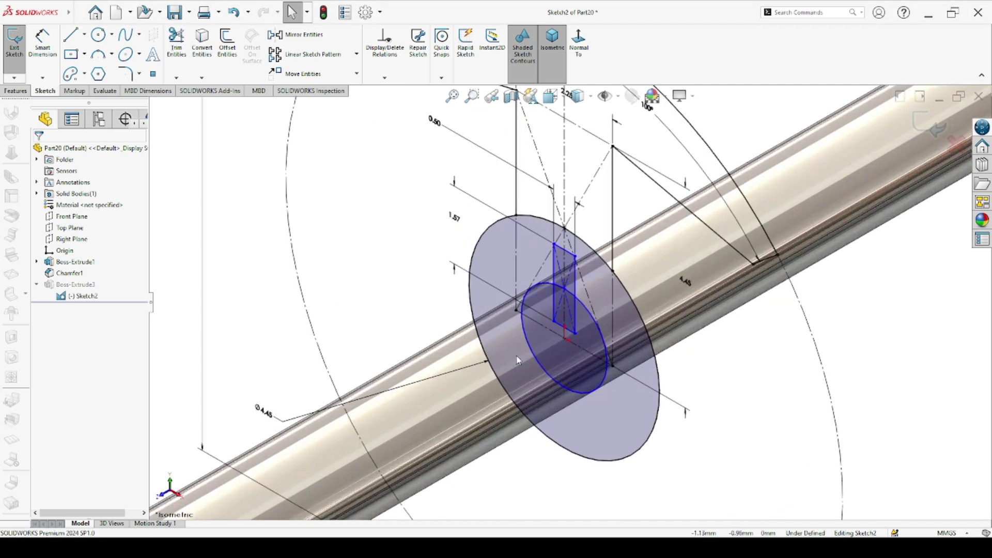
# Step: Circular-pattern the stem lines into 3 instances over 360° around the hub
pyautogui.click(357, 54)
pyautogui.click(305, 77)
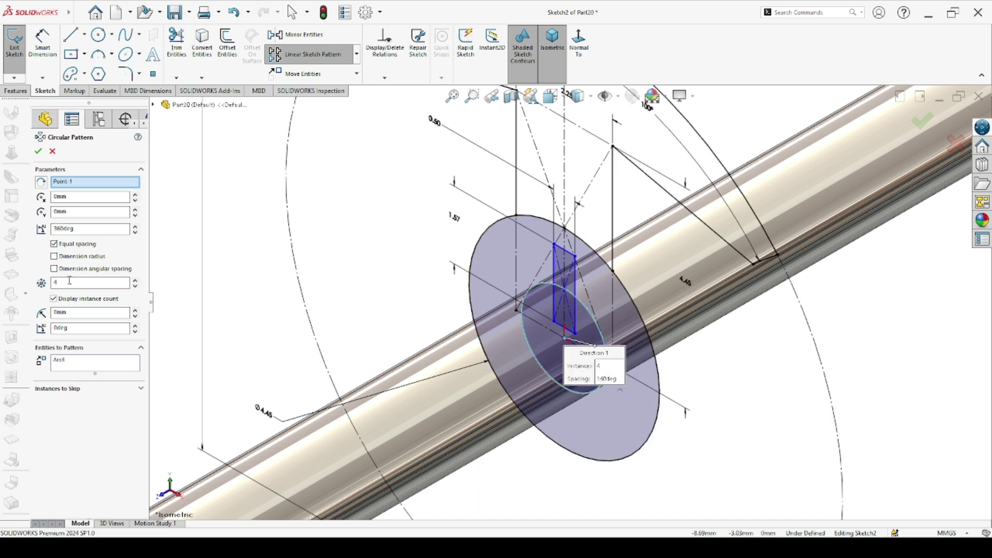
pyautogui.click(135, 286)
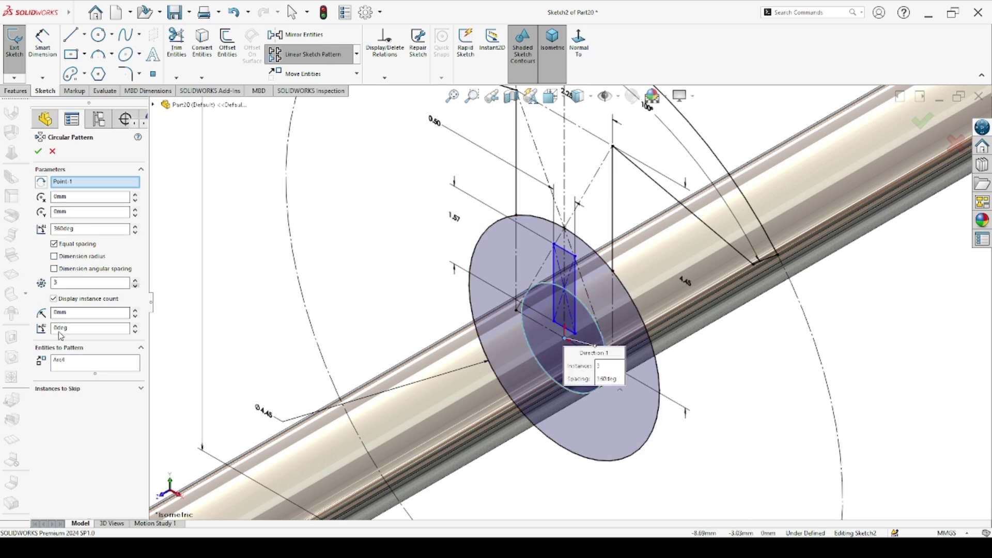
pyautogui.click(61, 362)
pyautogui.press('Delete')
pyautogui.click(575, 272)
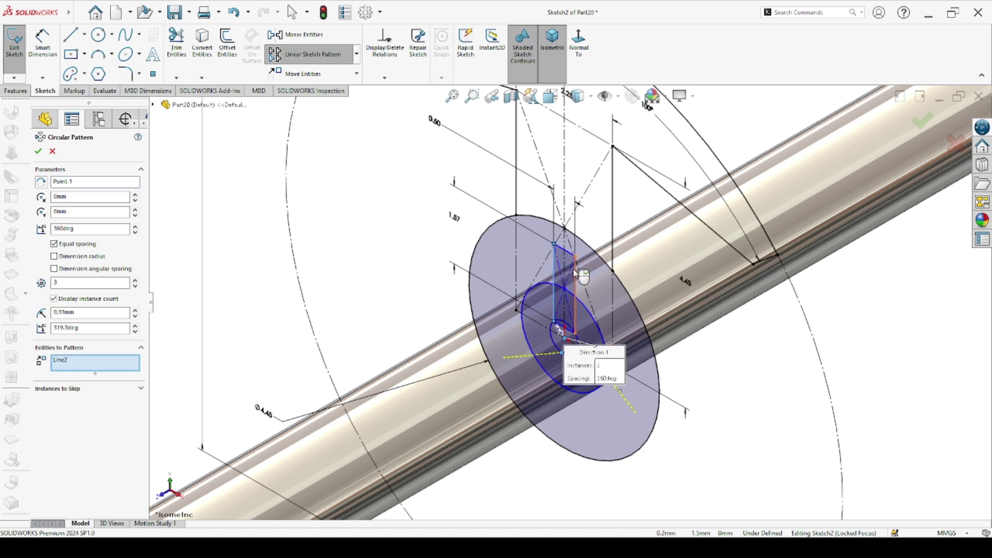
pyautogui.click(564, 249)
pyautogui.click(553, 282)
pyautogui.click(36, 152)
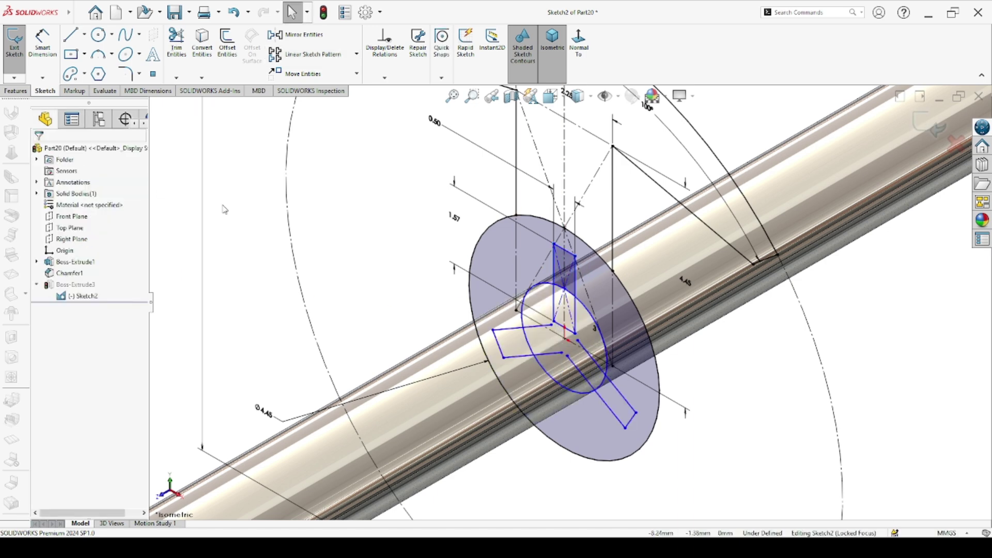
pyautogui.scroll(3, 573, 351)
pyautogui.scroll(-2, 569, 278)
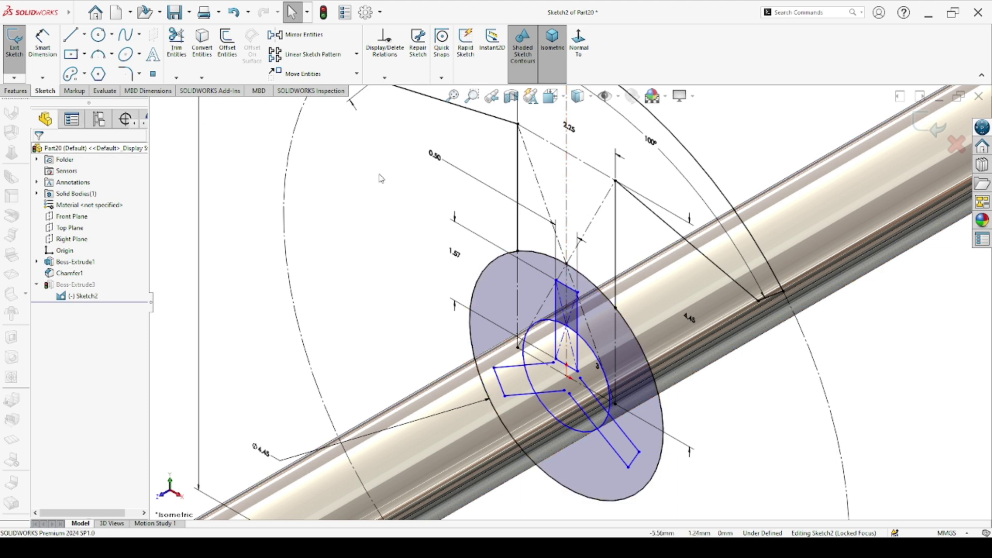
pyautogui.scroll(2, 568, 305)
pyautogui.scroll(3, 568, 305)
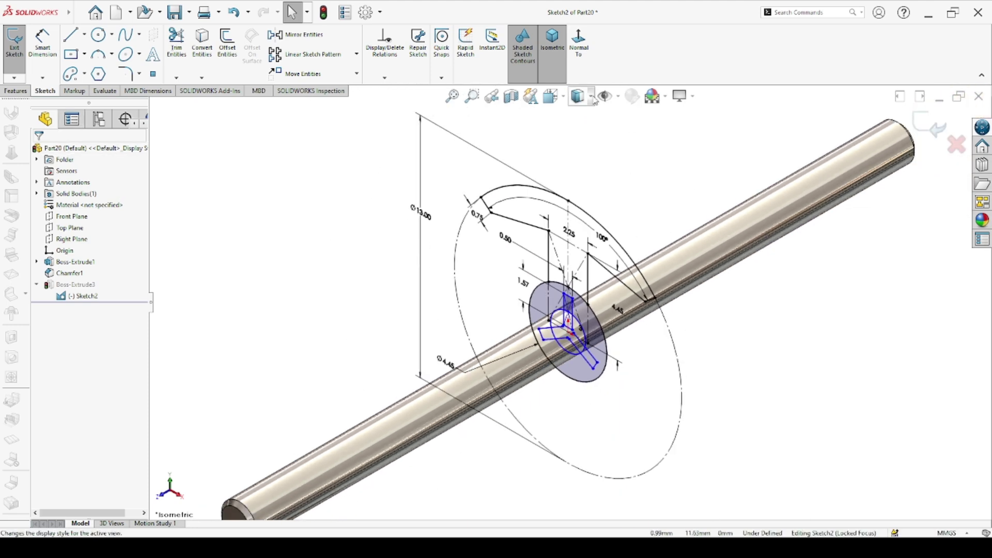
# Step: Exit the sketch to rebuild Boss-Extrude3, orbit around it, and open Edit Appearance
pyautogui.click(933, 127)
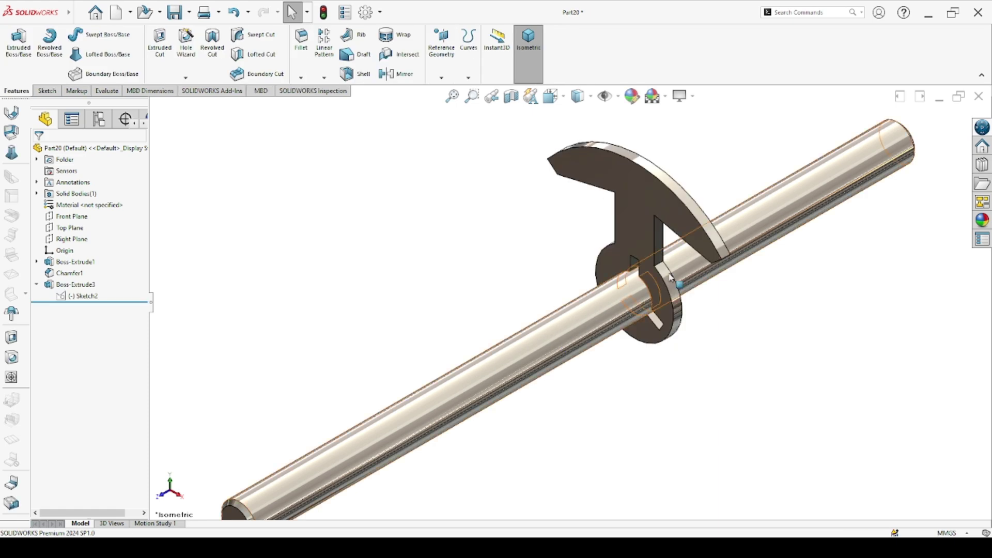
pyautogui.scroll(-3, 670, 278)
pyautogui.moveTo(670, 277); pyautogui.dragTo(657, 242, button='middle')
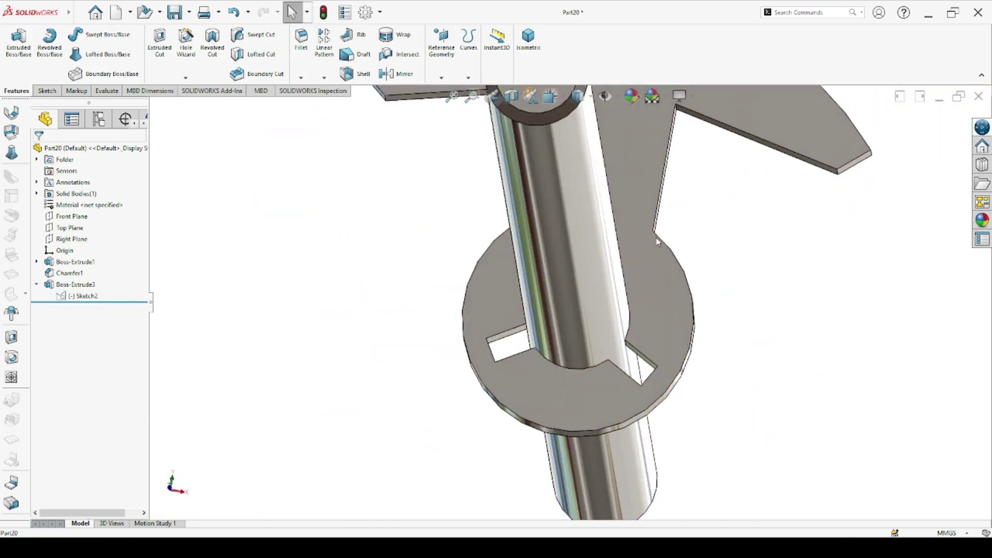
pyautogui.scroll(3, 657, 242)
pyautogui.moveTo(588, 265)
pyautogui.mouseDown(button='middle')
pyautogui.moveTo(538, 303)
pyautogui.moveTo(584, 257)
pyautogui.moveTo(565, 241)
pyautogui.moveTo(609, 227)
pyautogui.mouseUp(button='middle')
pyautogui.click(631, 96)
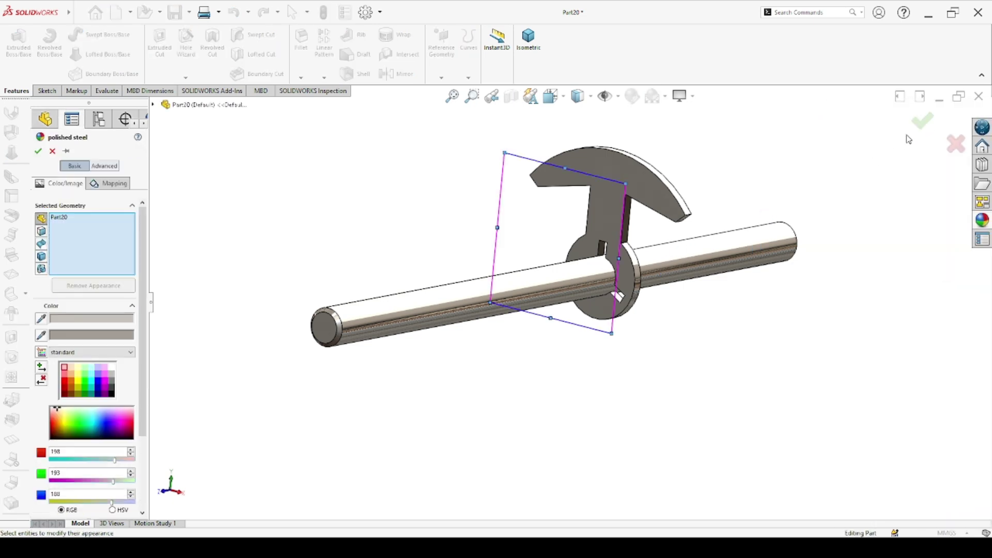
# Step: Try brushed steel, then apply polished steel tinted pale yellow (255, 255, 192)
pyautogui.click(981, 221)
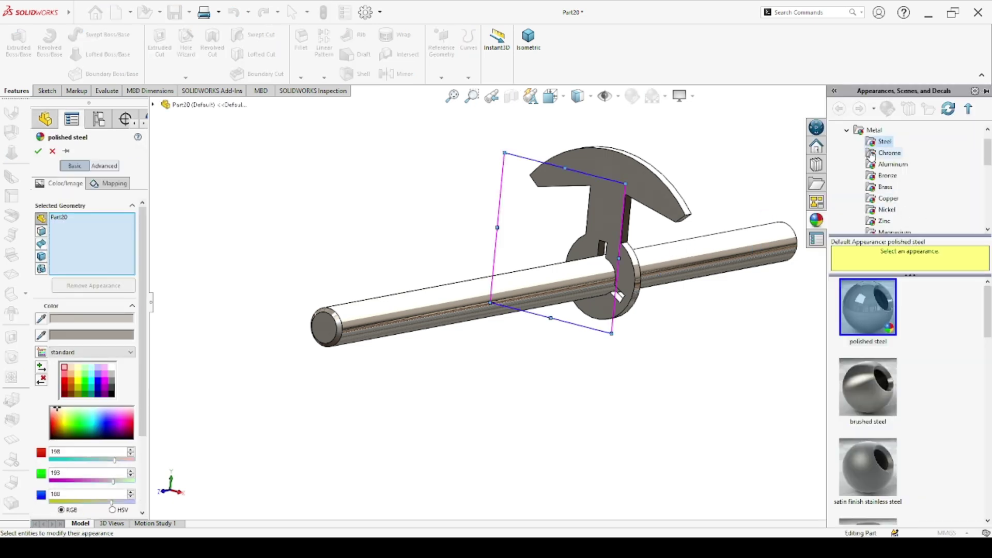
pyautogui.click(868, 388)
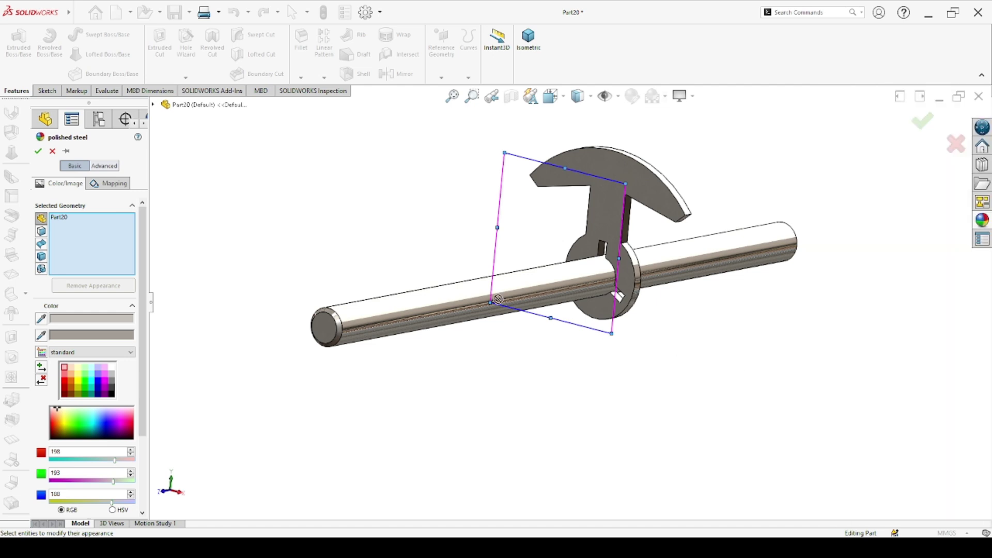
pyautogui.moveTo(448, 291)
pyautogui.mouseDown(button='middle')
pyautogui.moveTo(637, 295)
pyautogui.moveTo(585, 332)
pyautogui.moveTo(622, 288)
pyautogui.moveTo(599, 309)
pyautogui.mouseUp(button='middle')
pyautogui.click(981, 220)
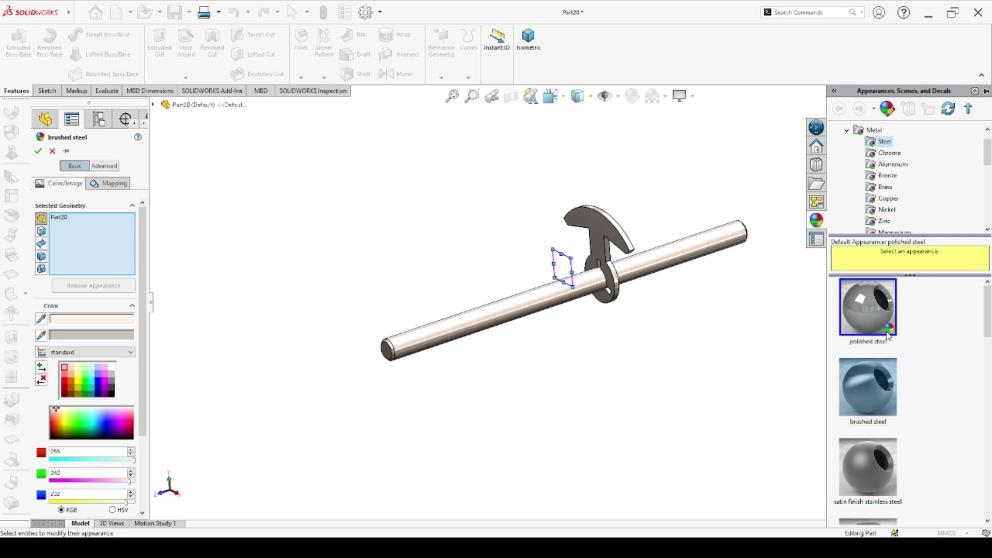
pyautogui.click(868, 310)
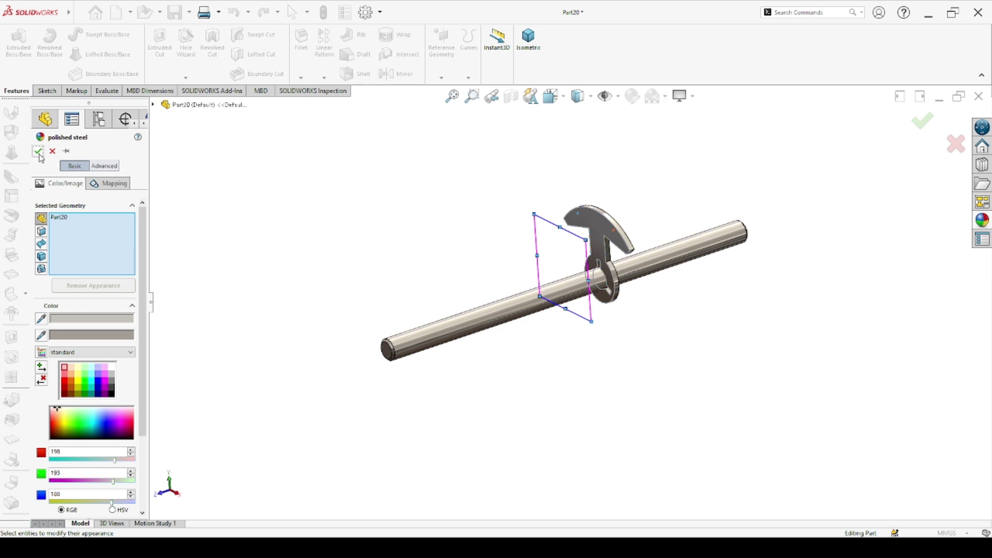
pyautogui.click(78, 369)
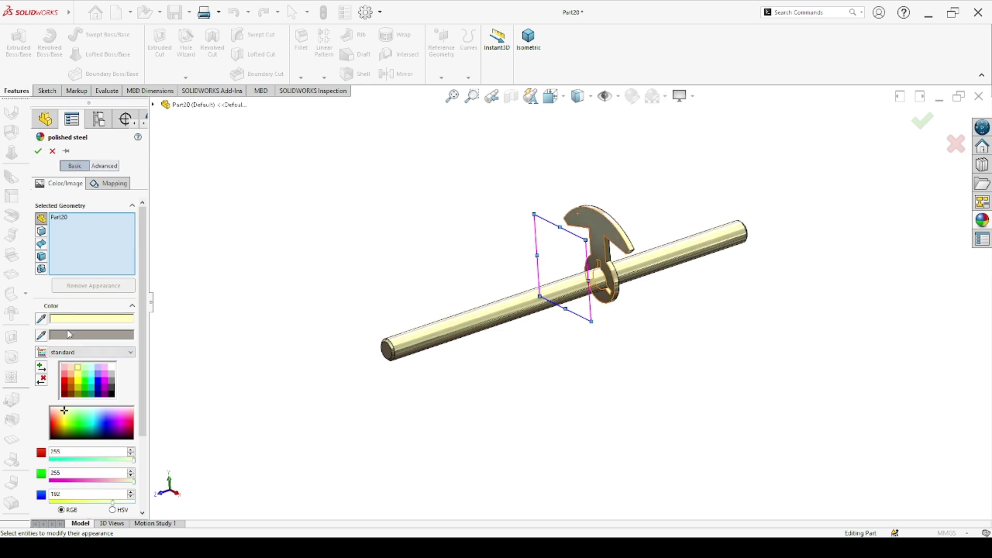
pyautogui.click(39, 151)
pyautogui.click(607, 240)
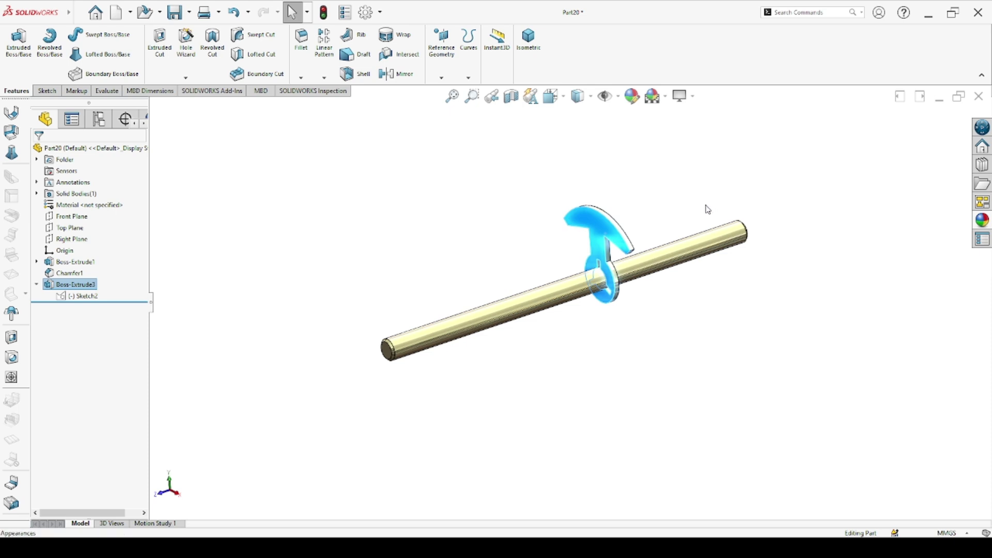
# Step: Orbit the part, snap to isometric view, and select its solid body
pyautogui.click(758, 262)
pyautogui.moveTo(644, 273); pyautogui.dragTo(586, 280, button='middle')
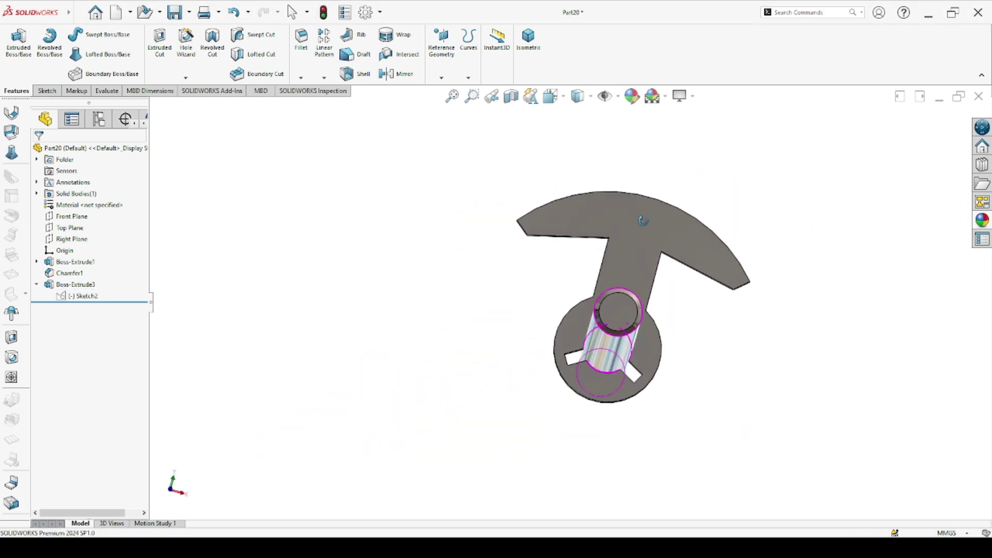
pyautogui.scroll(4, 587, 280)
pyautogui.scroll(-2, 671, 277)
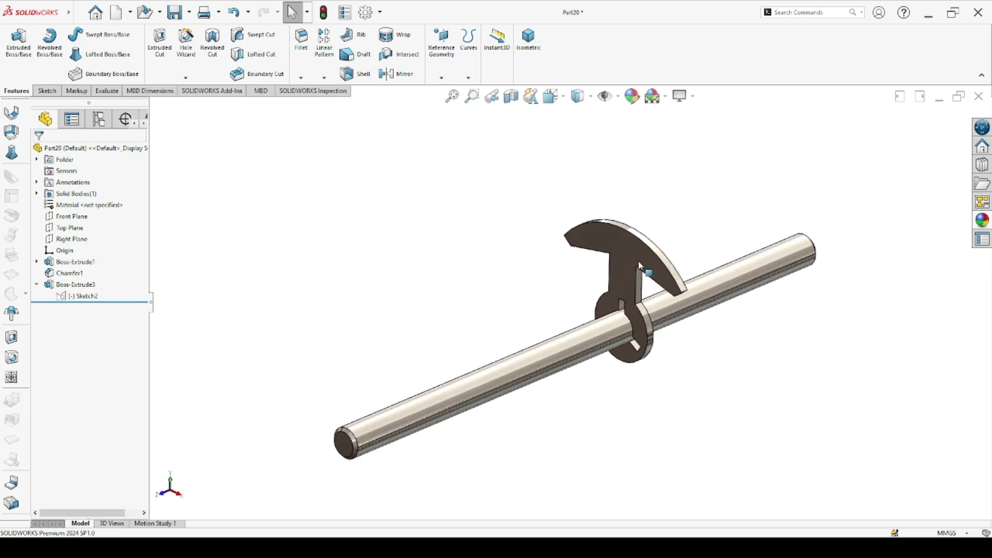
pyautogui.click(528, 39)
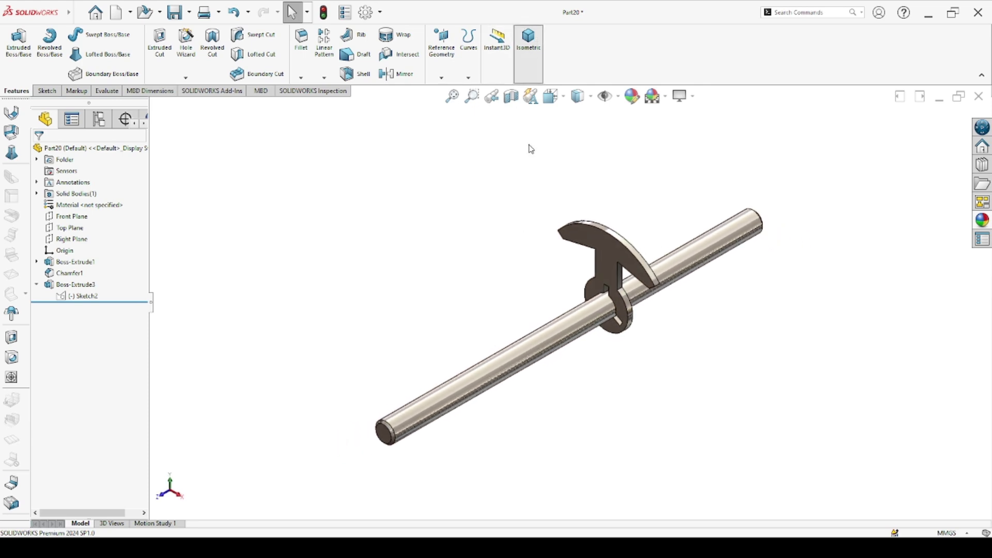
pyautogui.click(76, 193)
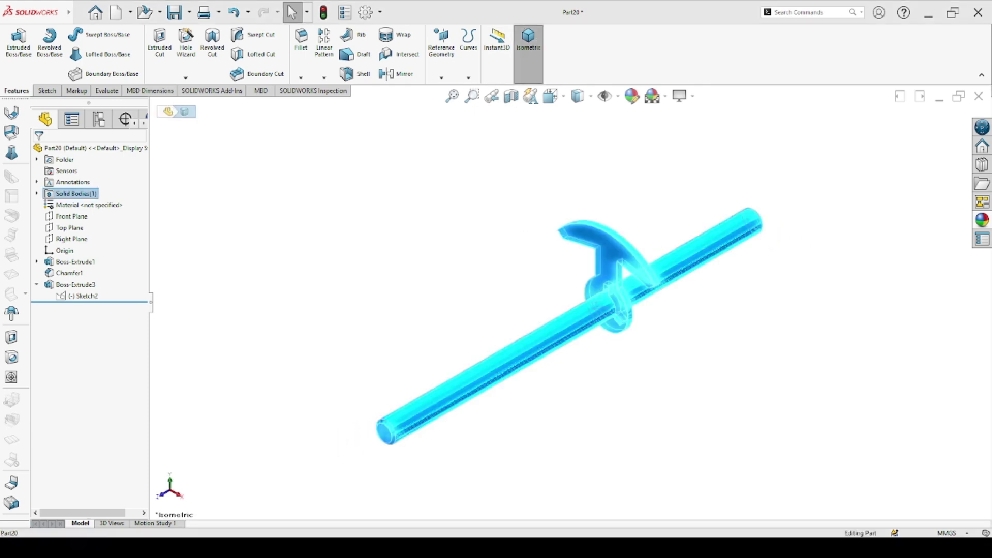
# Step: Pattern the hooked plate body 3 times over 360° around the shaft face
pyautogui.click(583, 378)
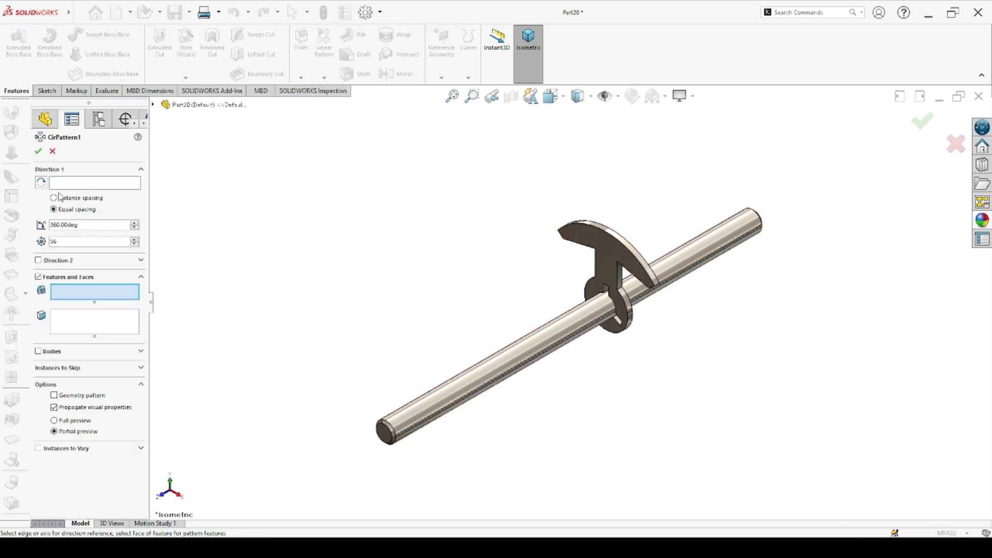
pyautogui.click(494, 370)
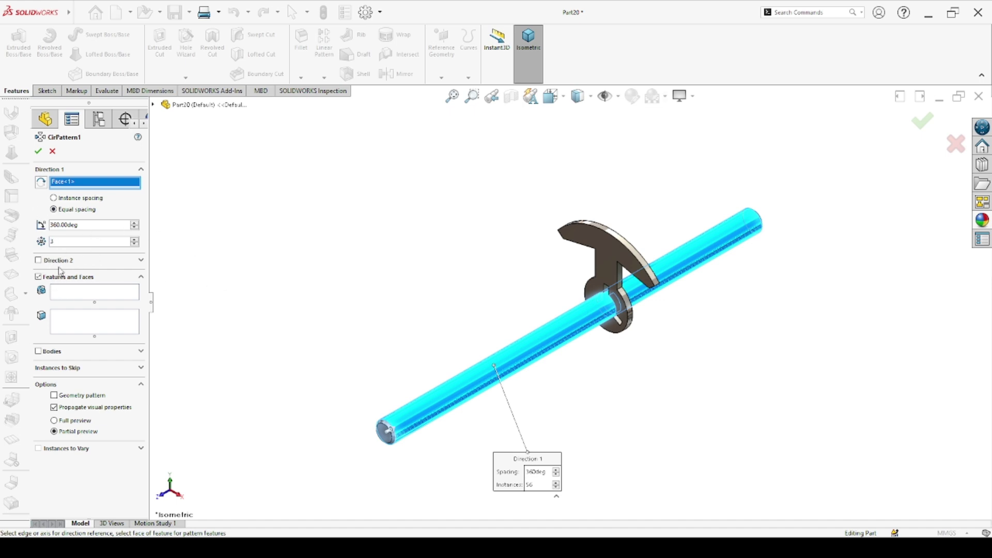
pyautogui.click(39, 277)
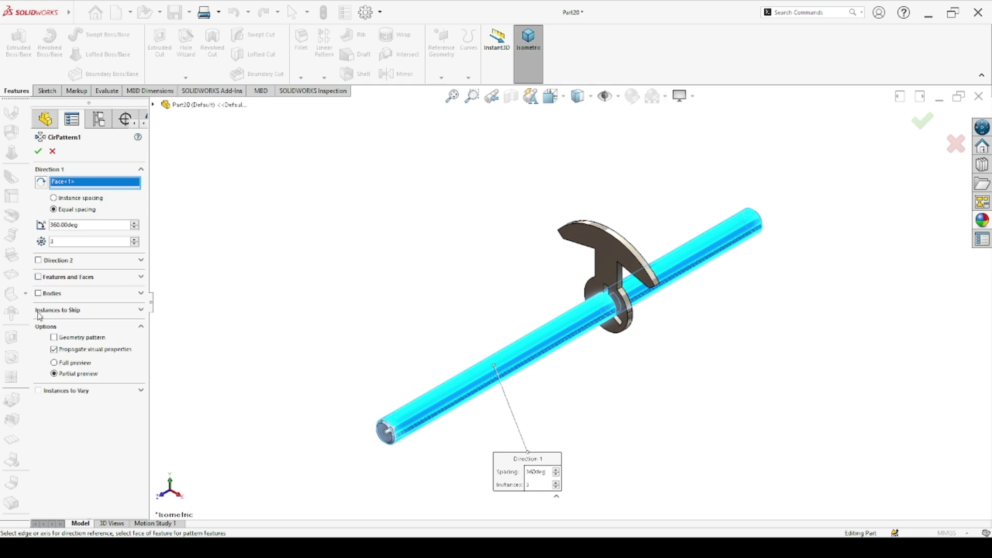
pyautogui.click(613, 248)
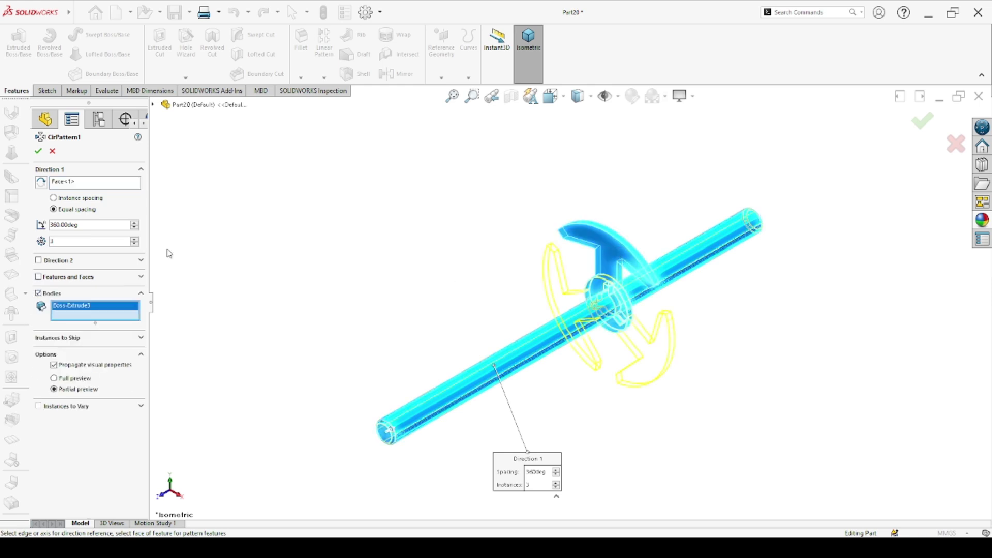
pyautogui.click(37, 151)
pyautogui.scroll(-3, 682, 222)
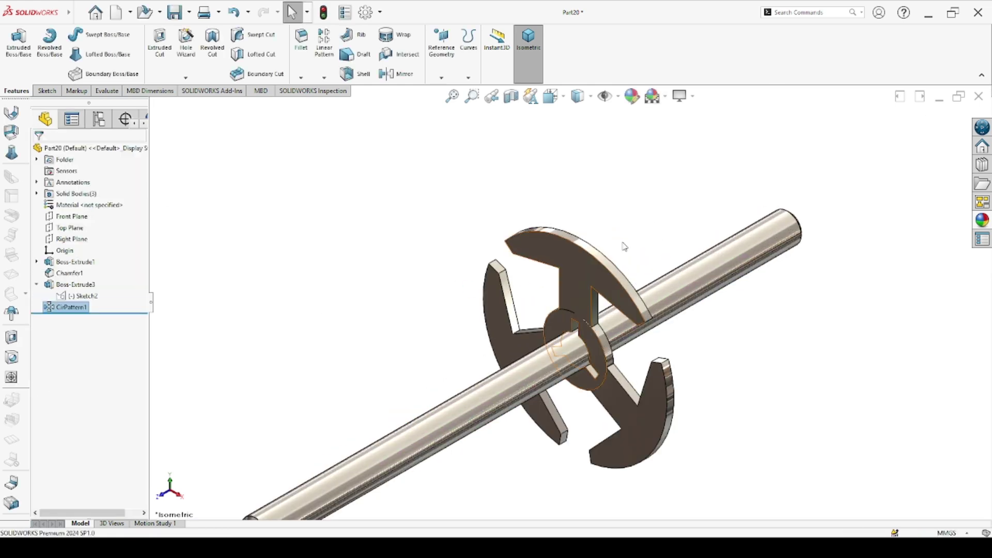
pyautogui.click(813, 12)
# Step: Combine CirPattern1[1], CirPattern1[2] and Boss-Extrude3 into one body with Add
pyautogui.write('dco')
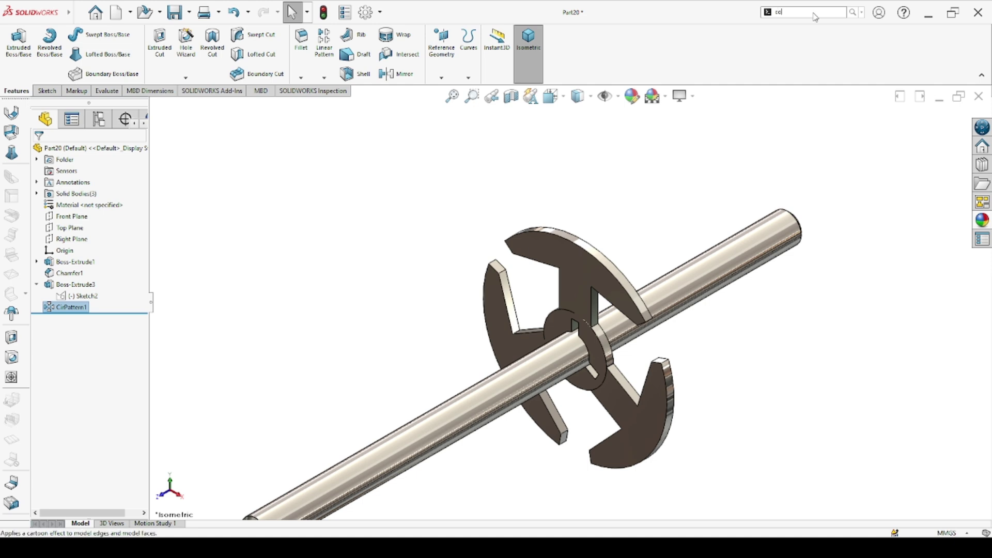
pyautogui.press('Return')
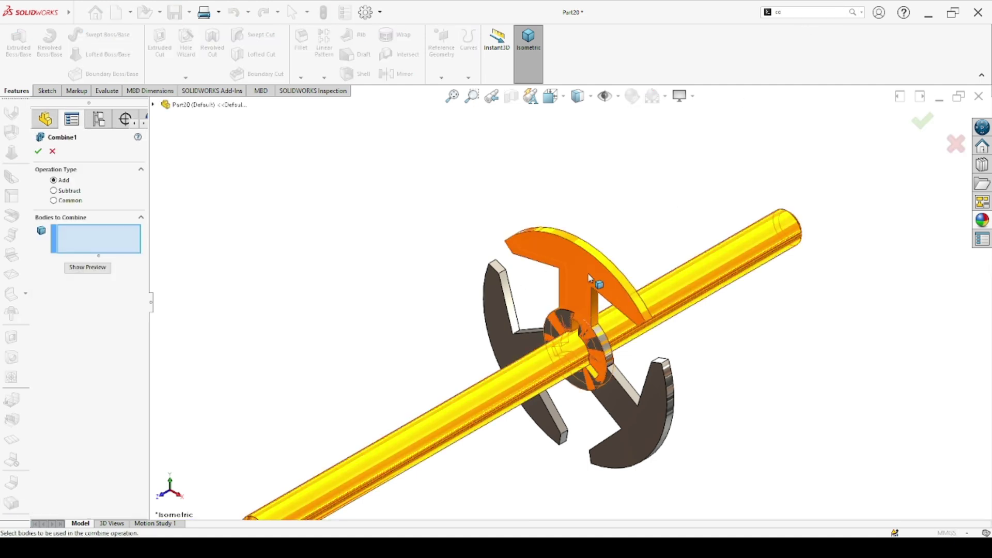
pyautogui.click(496, 308)
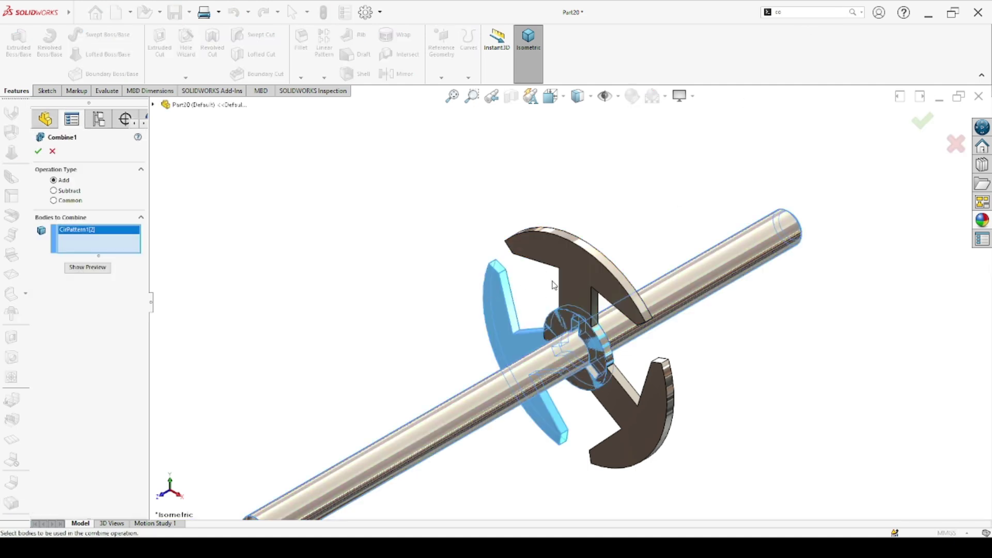
pyautogui.click(573, 274)
pyautogui.click(633, 411)
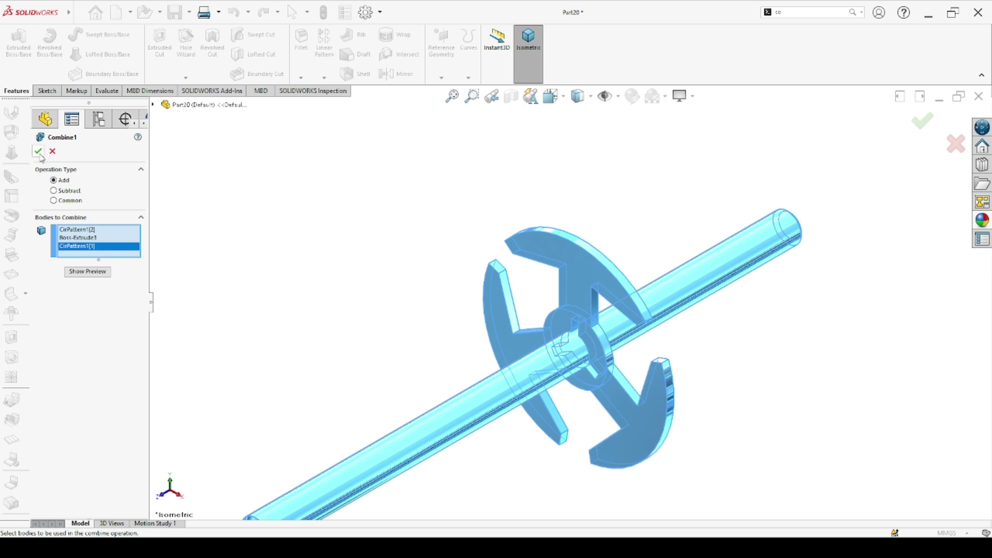
pyautogui.click(88, 271)
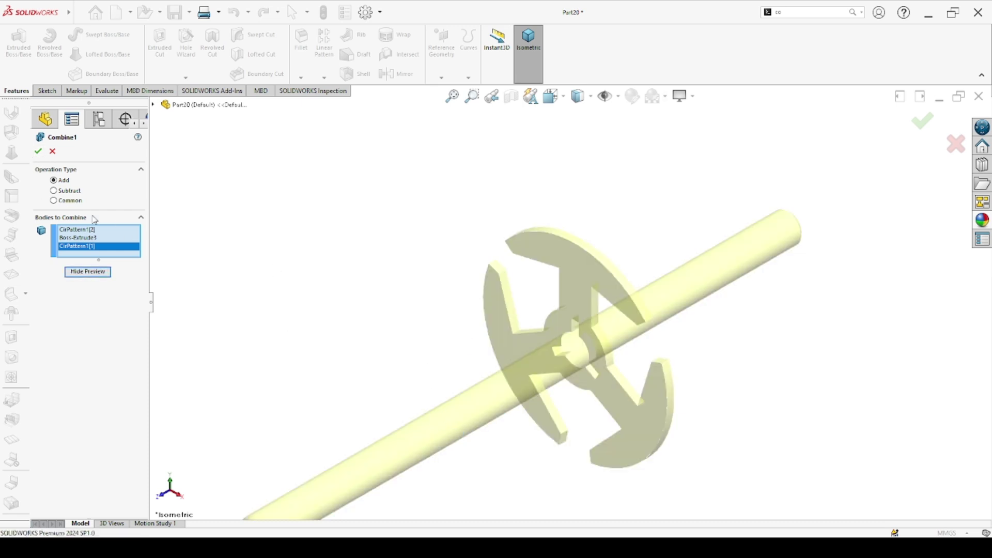
pyautogui.press('Return')
# Step: Orbit the merged part, snap to isometric, and check the shaft selection
pyautogui.moveTo(510, 344)
pyautogui.mouseDown(button='middle')
pyautogui.moveTo(488, 305)
pyautogui.moveTo(368, 332)
pyautogui.mouseUp(button='middle')
pyautogui.click(528, 41)
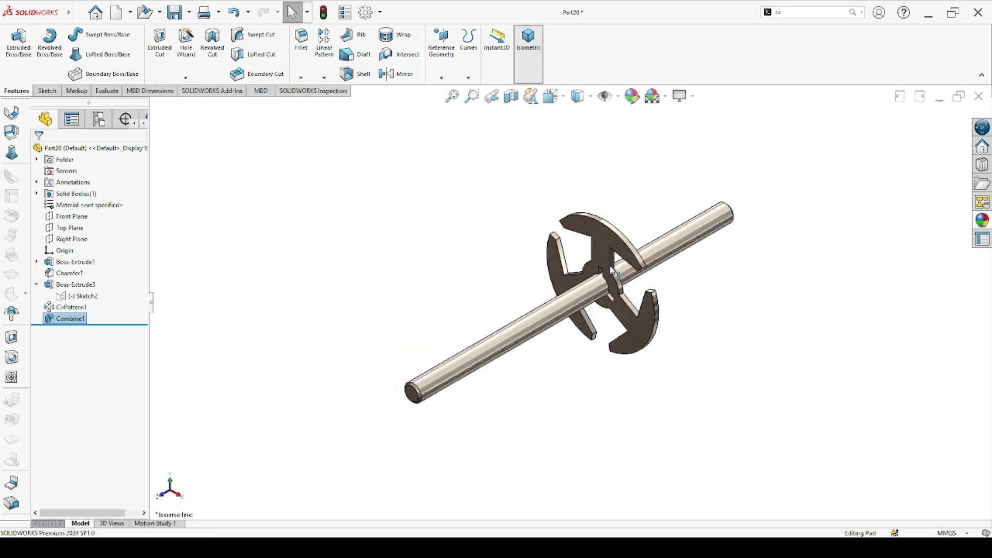
pyautogui.scroll(-5, 615, 264)
pyautogui.scroll(3, 478, 381)
pyautogui.click(475, 379)
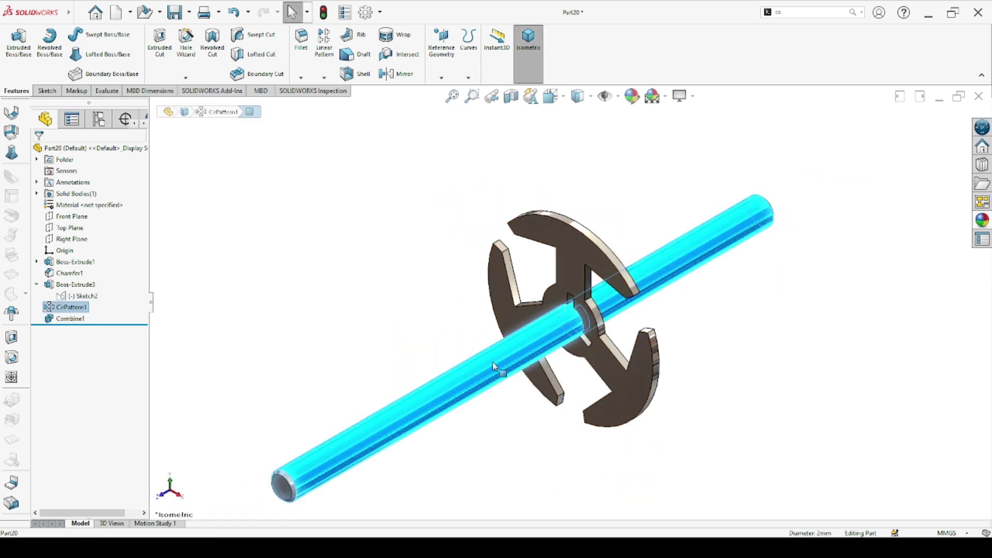
pyautogui.click(396, 249)
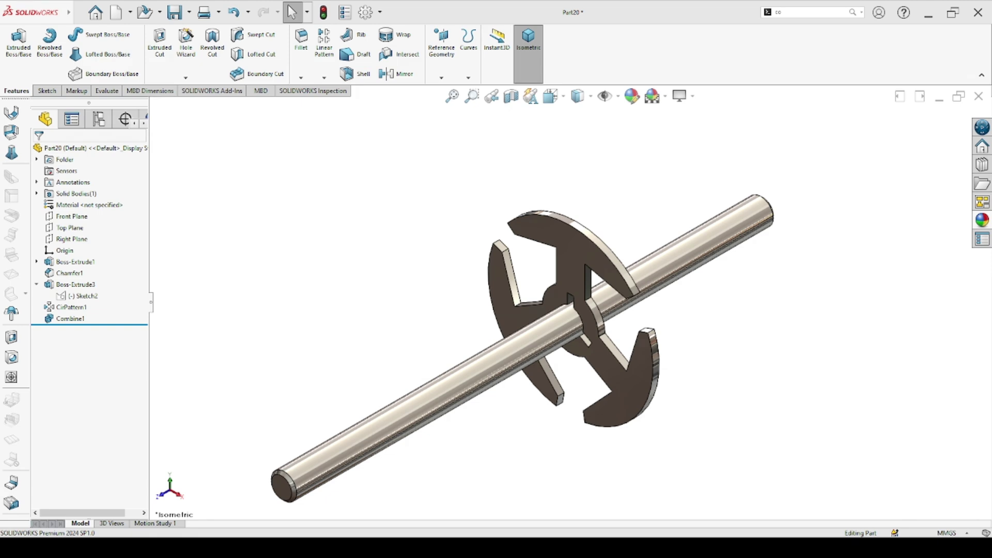
# Step: Apply a chrome appearance from the library and target the rod instead of the hooked plate
pyautogui.click(982, 221)
pyautogui.click(874, 155)
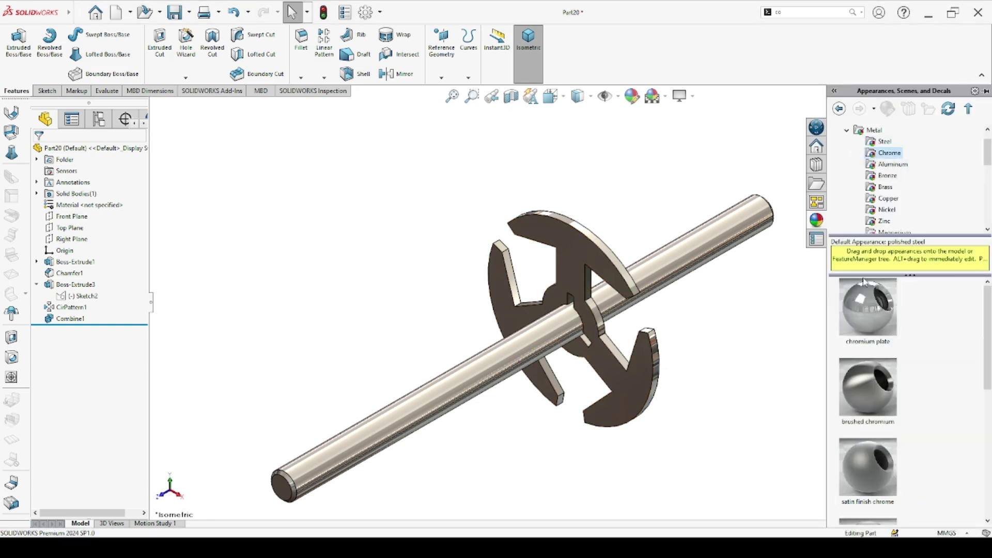
pyautogui.moveTo(856, 396); pyautogui.dragTo(536, 264)
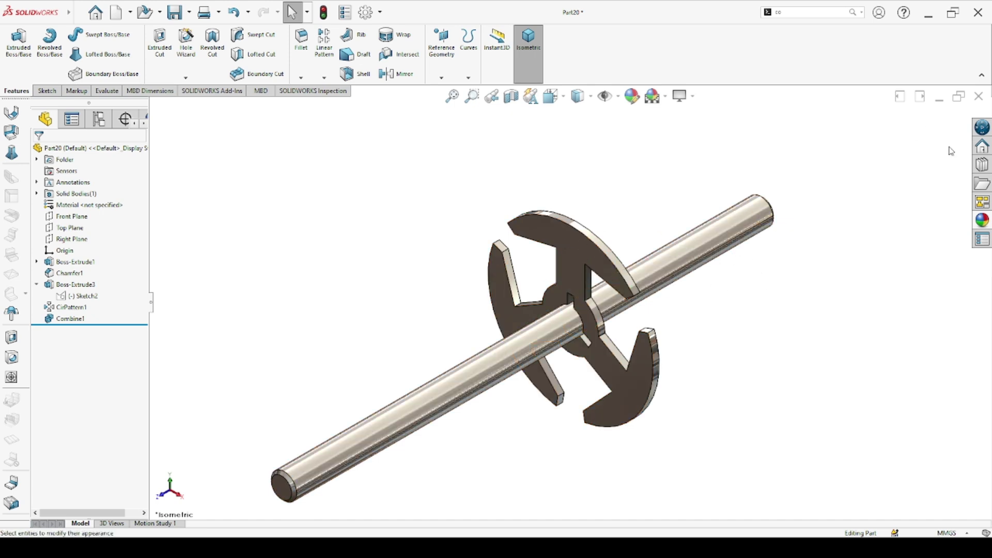
pyautogui.click(569, 242)
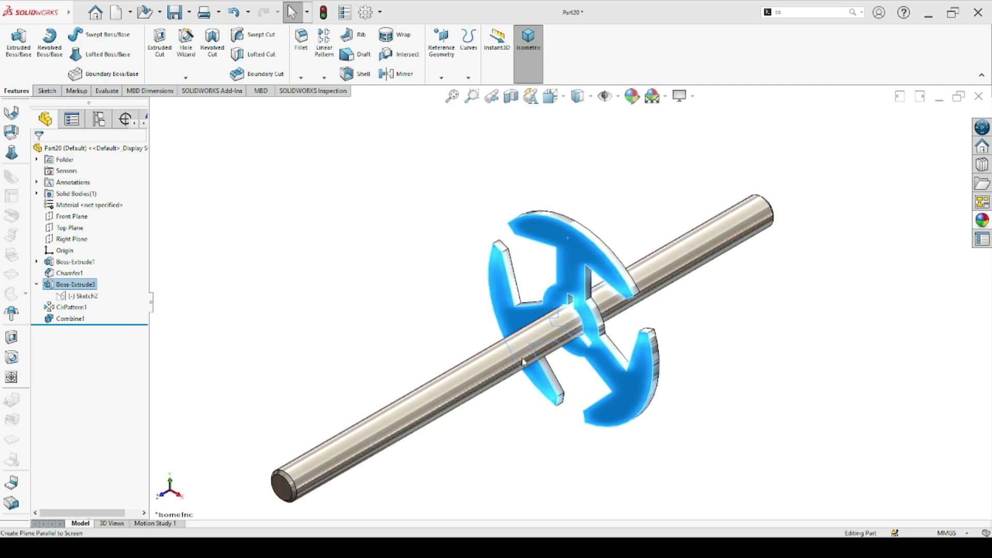
pyautogui.click(476, 375)
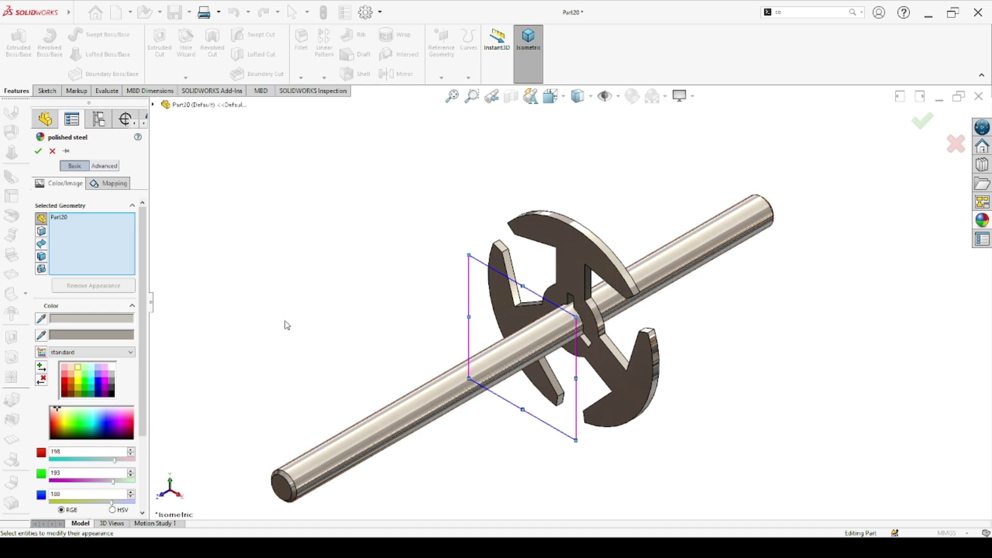
# Step: Preview light yellow and pink tints on the rod, then discard them to keep polished steel
pyautogui.click(77, 370)
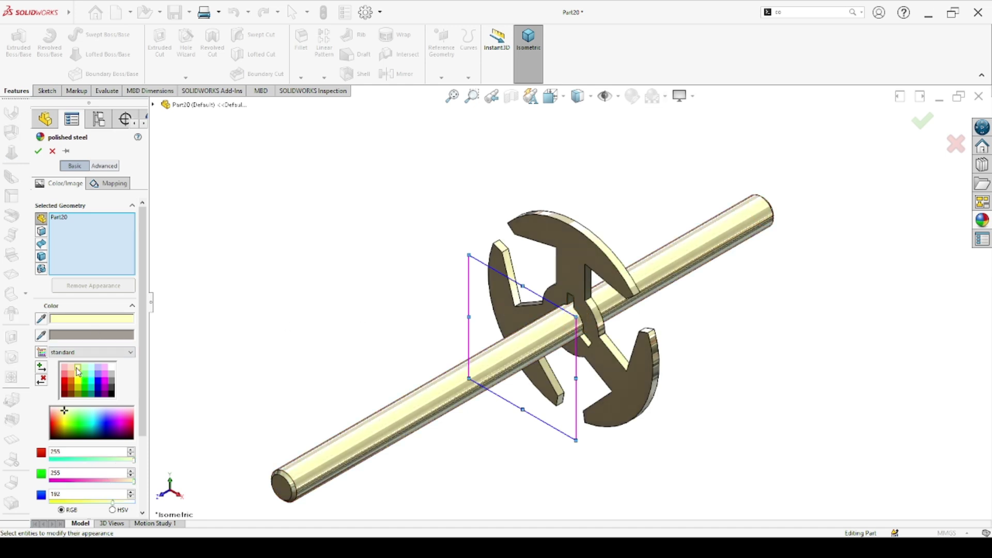
pyautogui.click(64, 368)
pyautogui.click(52, 151)
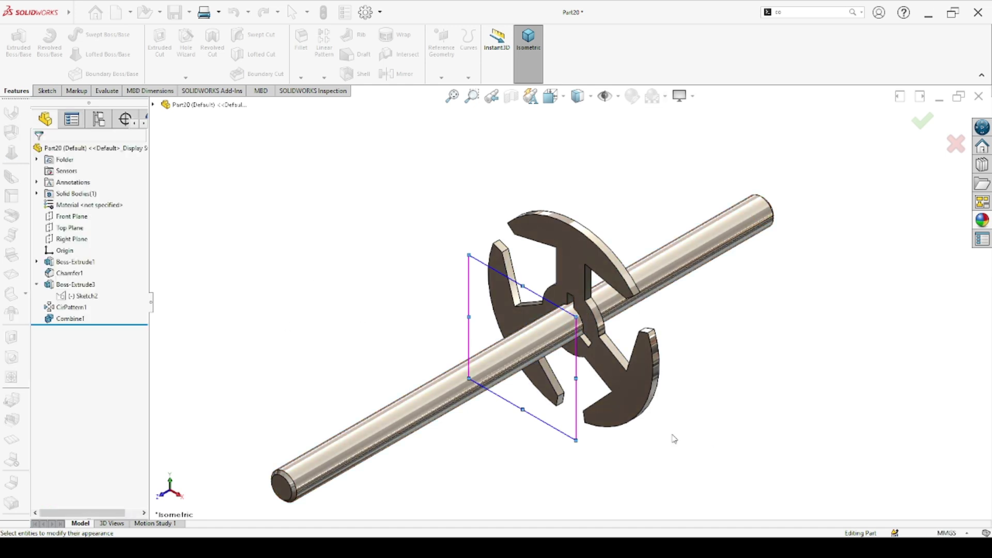
pyautogui.scroll(3, 609, 266)
pyautogui.scroll(-5, 519, 316)
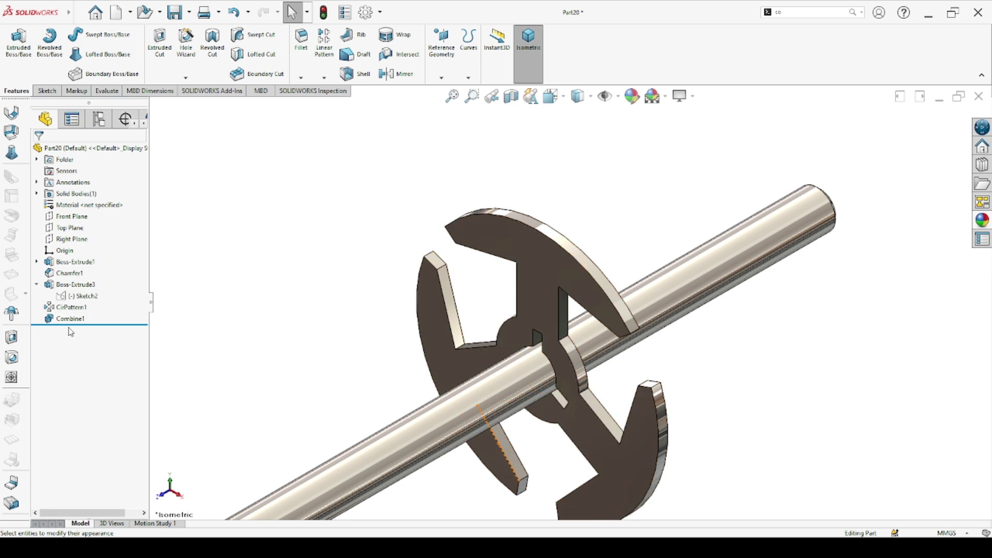
# Step: Roll the part back above CirPattern1 and re-edit and rebuild the hook arm's Boss-Extrude3
pyautogui.moveTo(67, 324); pyautogui.dragTo(77, 301)
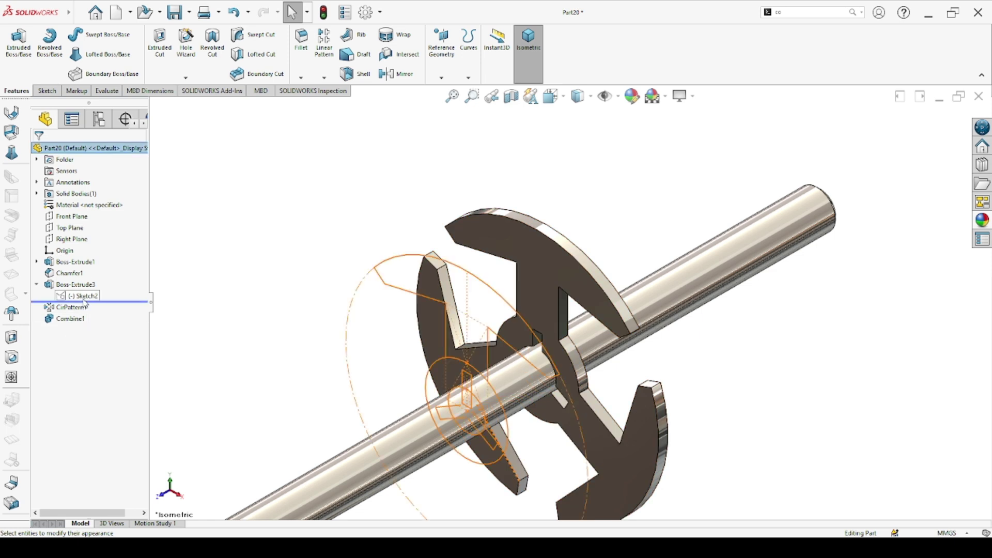
pyautogui.click(53, 286)
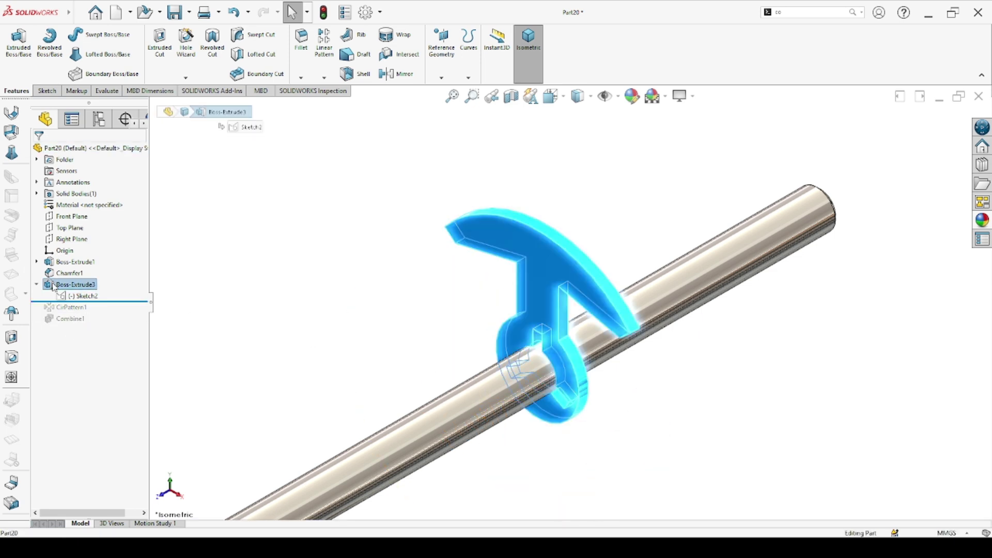
pyautogui.click(89, 265)
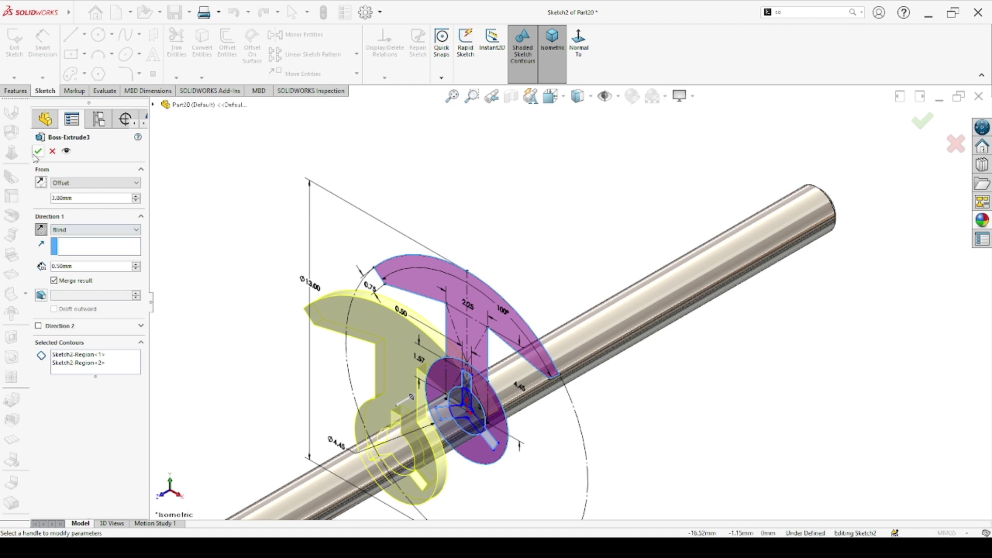
pyautogui.click(38, 151)
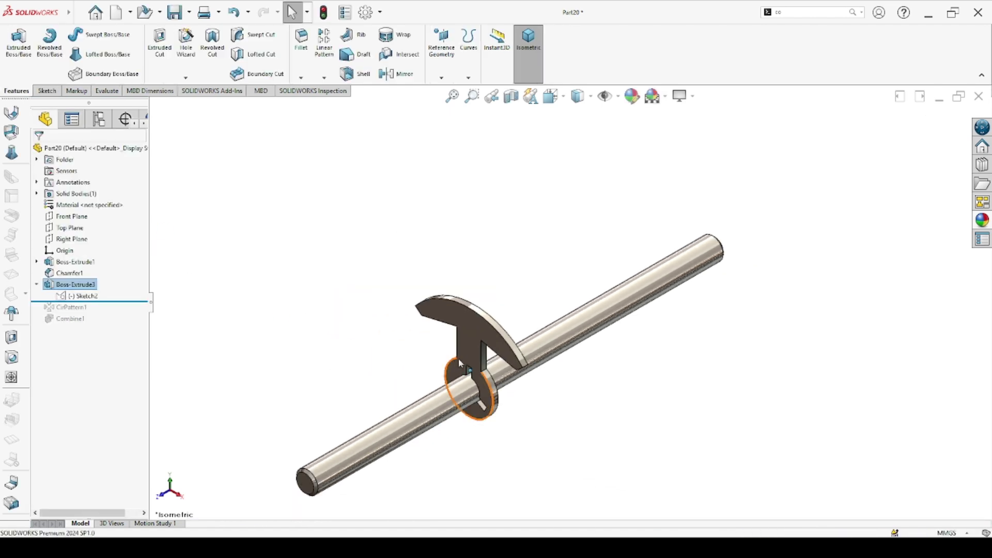
pyautogui.click(301, 44)
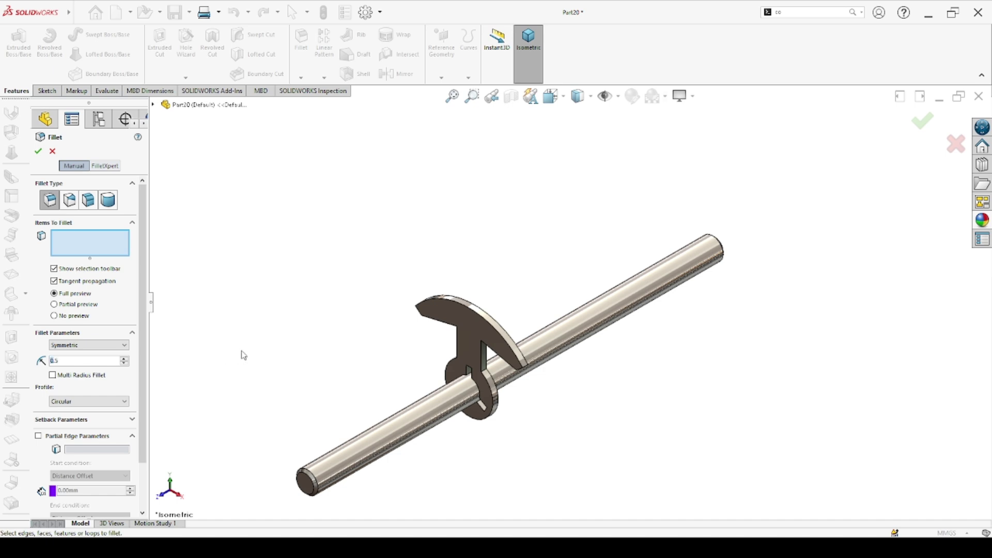
# Step: Set a 0.5 mm fillet radius and select the first two hook tip edges
pyautogui.press('Return')
pyautogui.scroll(-5, 705, 313)
pyautogui.click(691, 337)
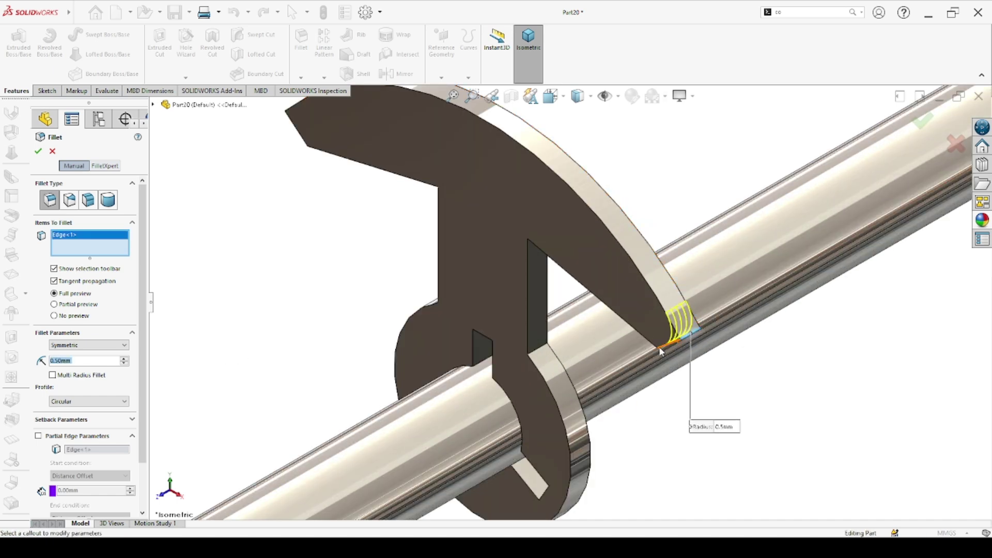
pyautogui.scroll(5, 660, 348)
pyautogui.moveTo(660, 348); pyautogui.dragTo(571, 272, button='middle')
pyautogui.scroll(-2, 544, 204)
pyautogui.scroll(-3, 544, 205)
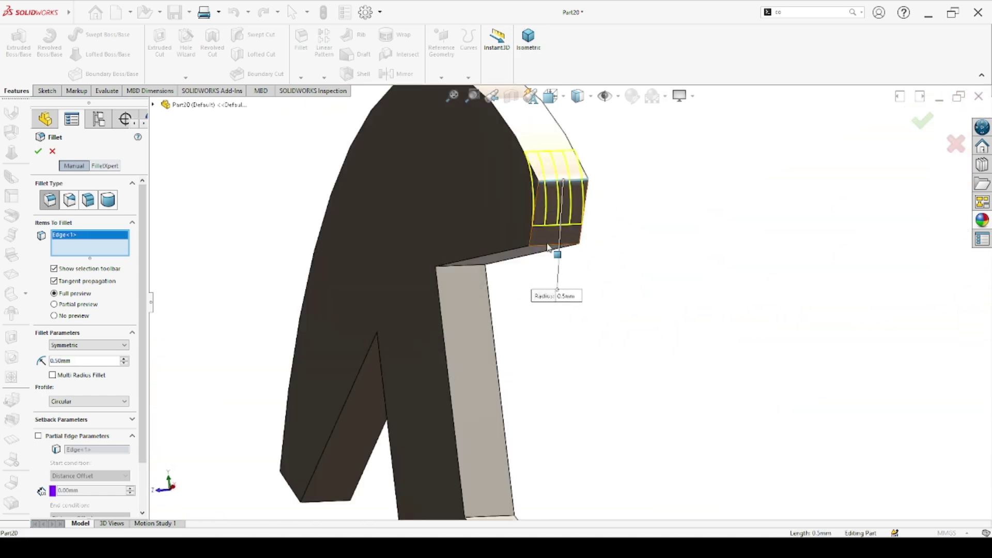
pyautogui.click(518, 281)
pyautogui.scroll(2, 518, 281)
pyautogui.moveTo(382, 376); pyautogui.dragTo(200, 412, button='middle')
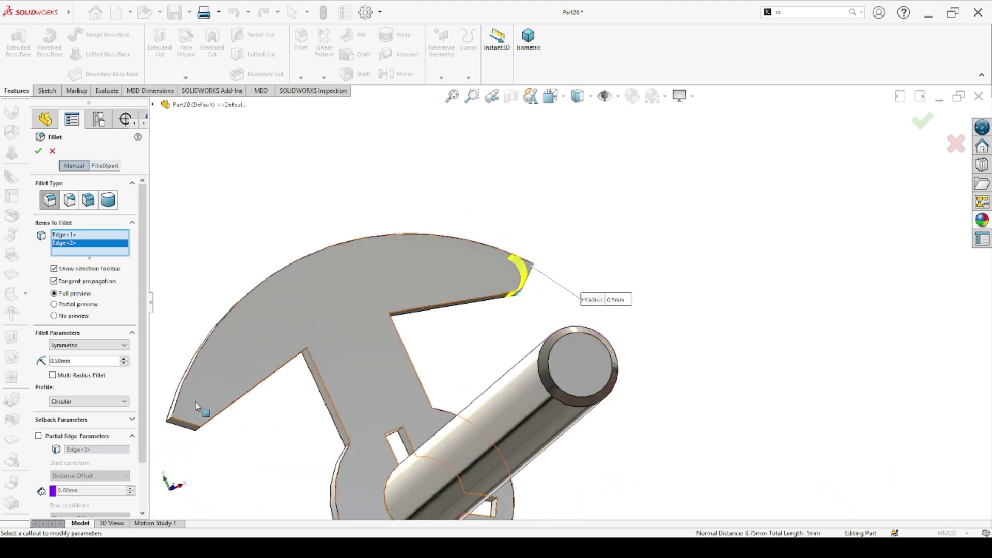
pyautogui.scroll(-3, 613, 325)
# Step: Add four more jaw-tip edges and accept Fillet1 at 0.5 mm
pyautogui.click(670, 275)
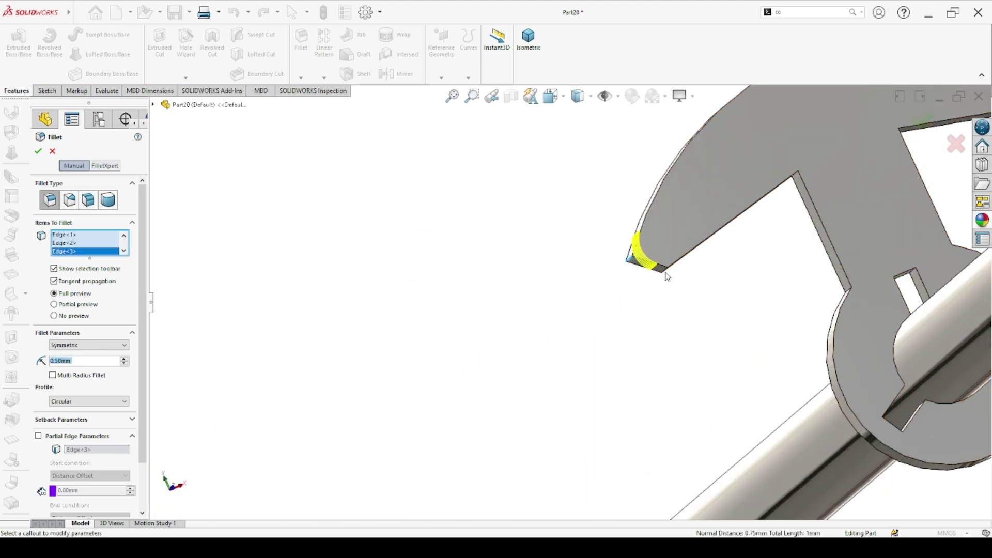
pyautogui.click(670, 275)
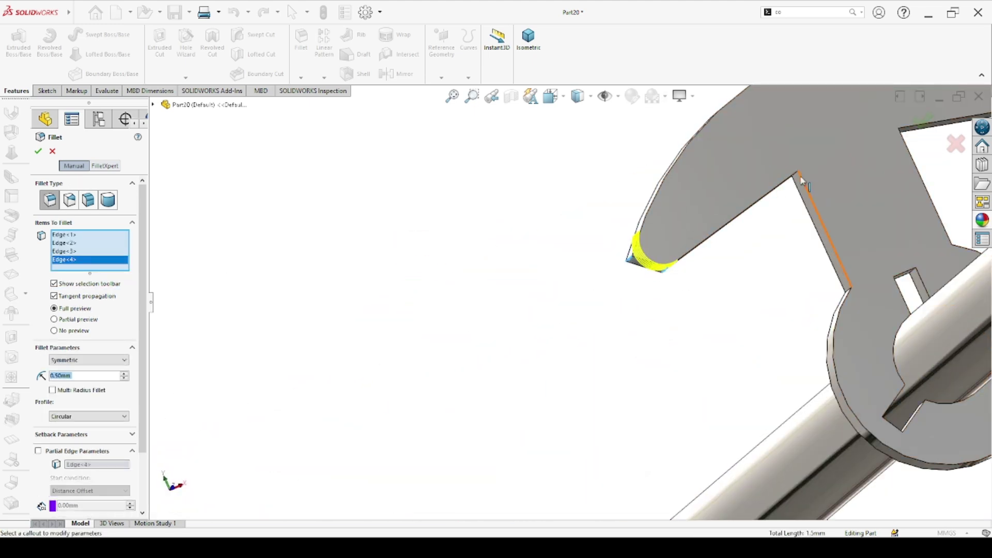
pyautogui.scroll(3, 801, 180)
pyautogui.moveTo(731, 222); pyautogui.dragTo(718, 165, button='middle')
pyautogui.scroll(-3, 594, 285)
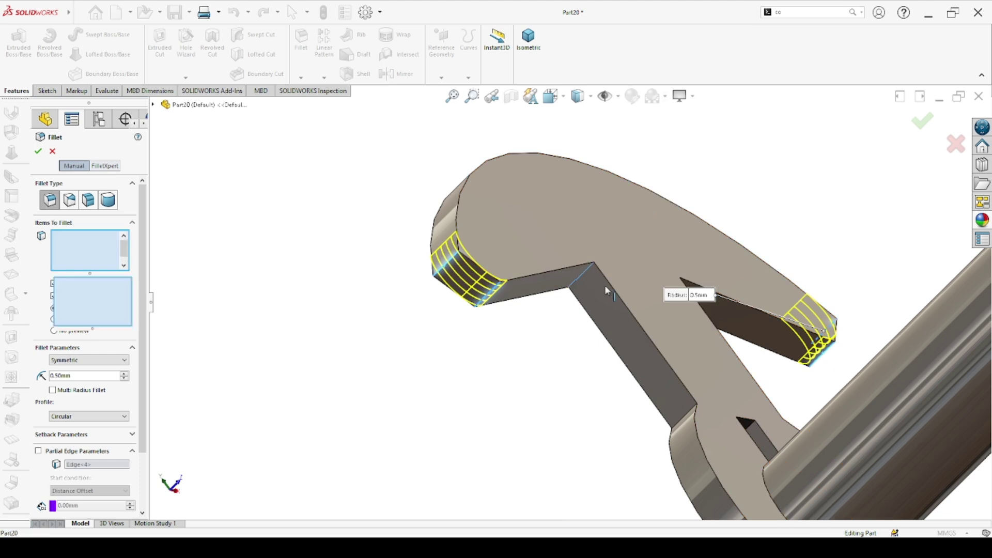
pyautogui.click(605, 291)
pyautogui.scroll(3, 605, 290)
pyautogui.moveTo(605, 290)
pyautogui.mouseDown(button='middle')
pyautogui.moveTo(498, 380)
pyautogui.moveTo(596, 316)
pyautogui.mouseUp(button='middle')
pyautogui.scroll(-3, 596, 315)
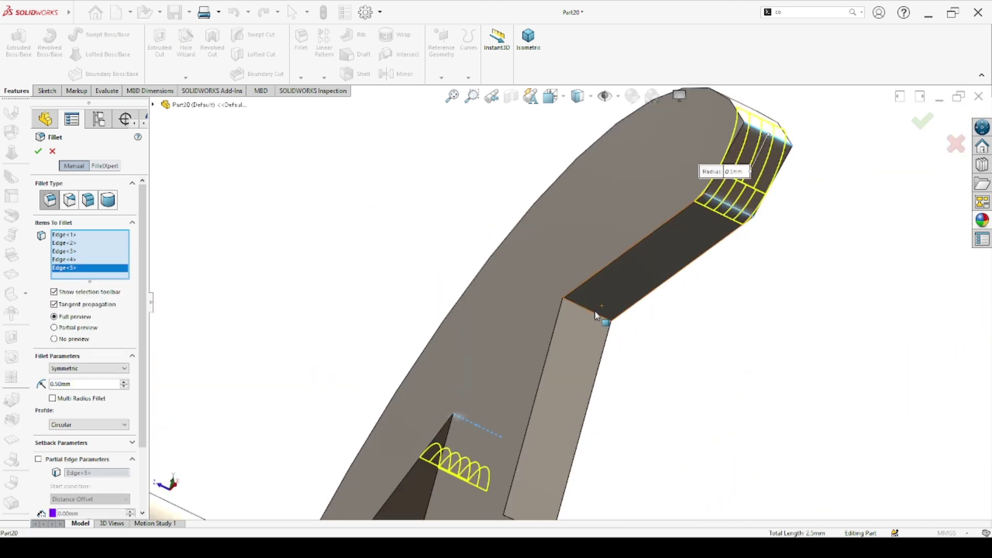
pyautogui.click(598, 313)
pyautogui.scroll(3, 594, 326)
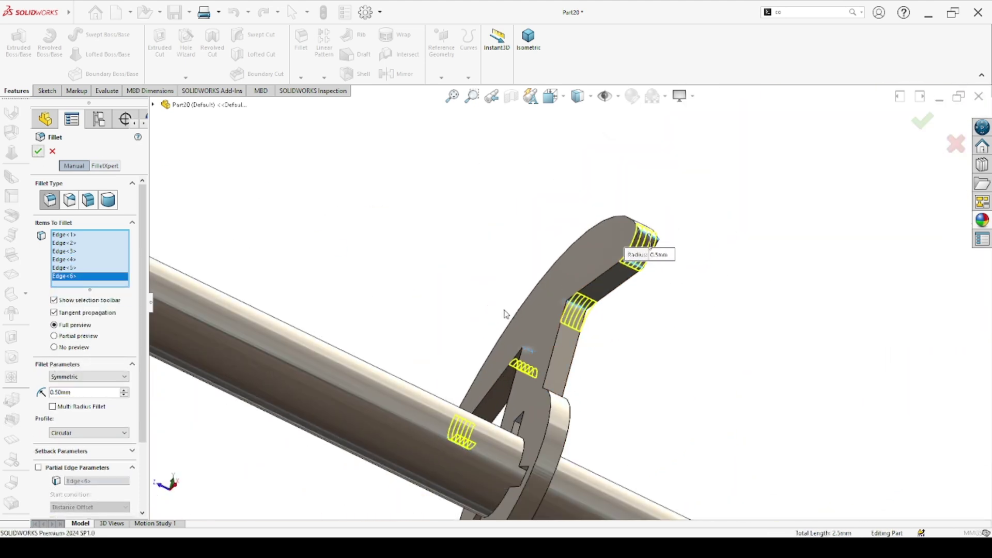
pyautogui.press('Return')
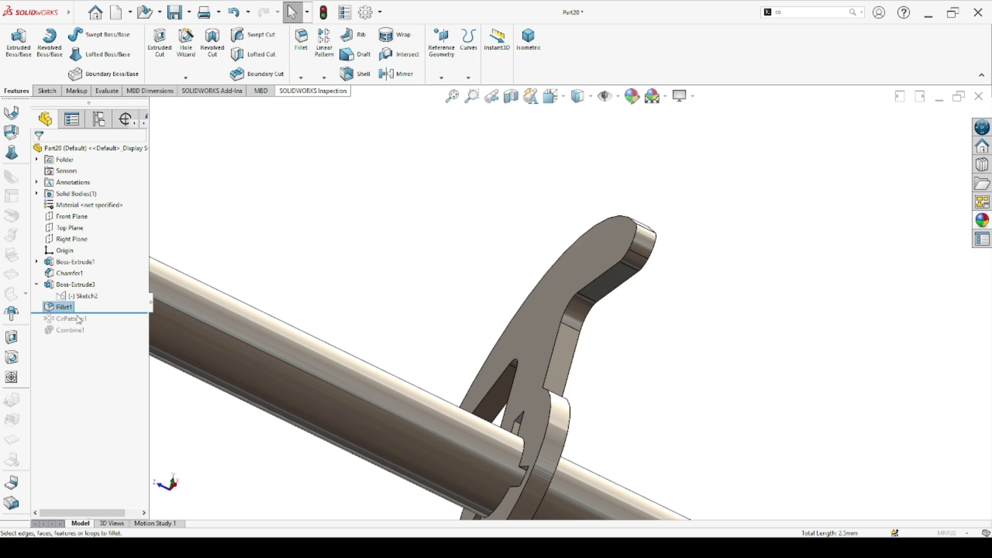
# Step: Create Fillet2 at 2.25 mm on the two inner corner edges near the hub
pyautogui.press('Return')
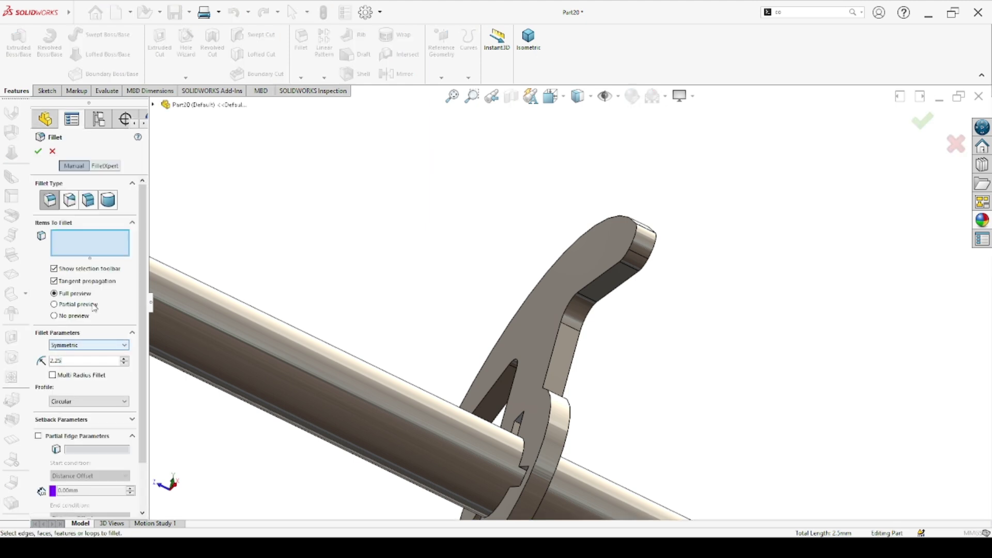
pyautogui.scroll(3, 381, 403)
pyautogui.scroll(-5, 598, 347)
pyautogui.scroll(-4, 599, 347)
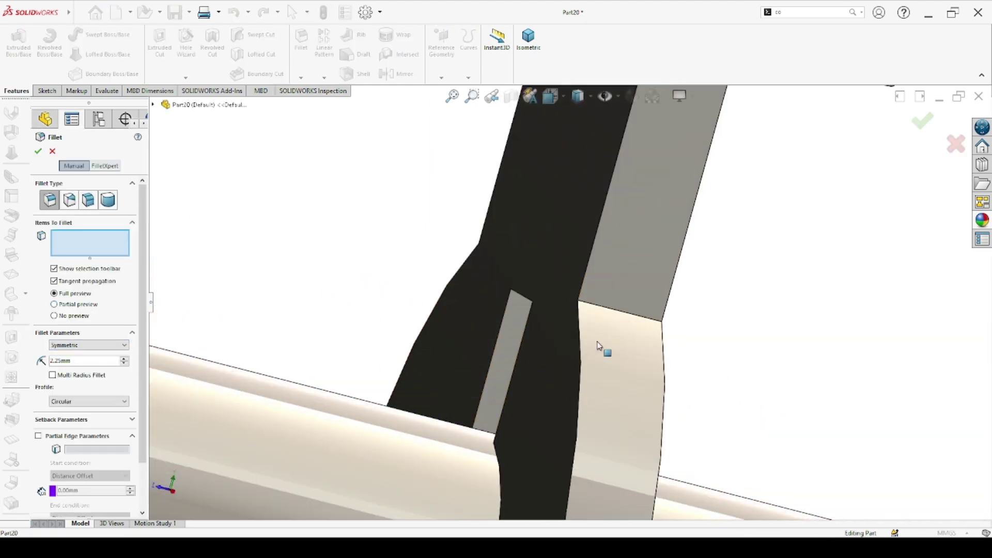
pyautogui.click(611, 314)
pyautogui.scroll(3, 611, 313)
pyautogui.moveTo(553, 281); pyautogui.dragTo(432, 177, button='middle')
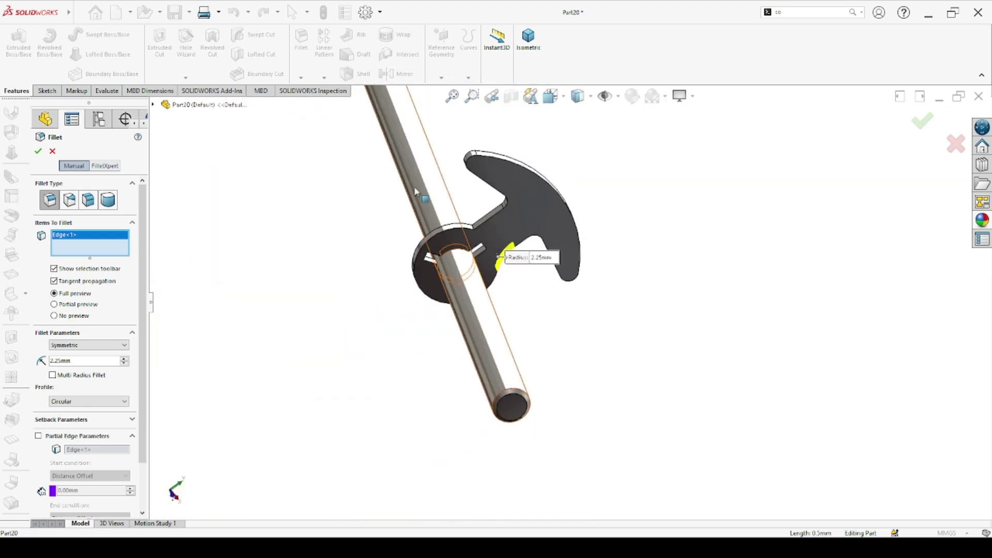
pyautogui.scroll(-5, 612, 369)
pyautogui.click(613, 369)
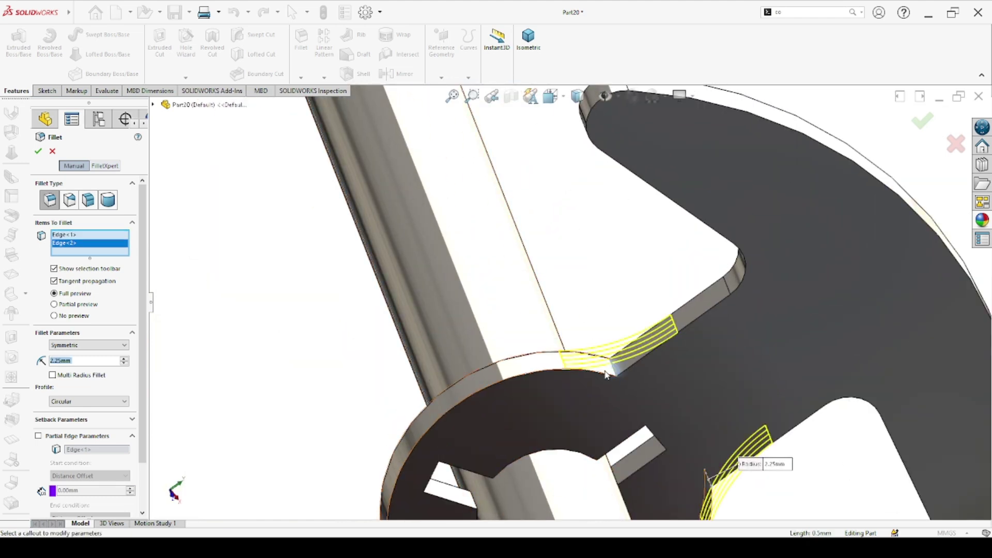
pyautogui.click(38, 152)
# Step: Drag the rollback bar below Combine1 to restore the full three-hook pattern
pyautogui.scroll(3, 578, 310)
pyautogui.moveTo(517, 284)
pyautogui.mouseDown(button='middle')
pyautogui.moveTo(578, 310)
pyautogui.moveTo(620, 304)
pyautogui.mouseUp(button='middle')
pyautogui.moveTo(103, 324); pyautogui.dragTo(113, 350)
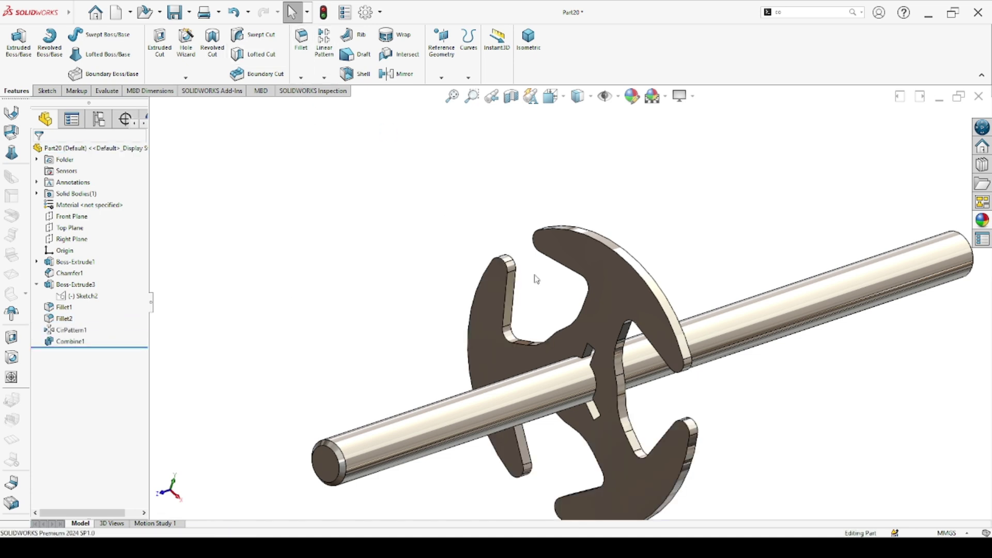
pyautogui.press('c')
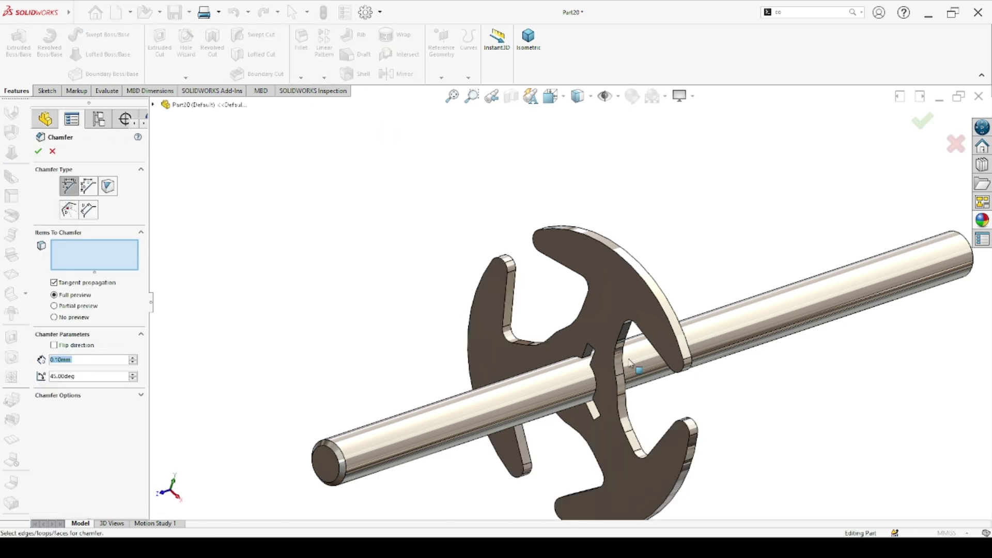
# Step: Bevel the plate's front and back face edges with a 0.10 mm, 45° chamfer (Chamfer2)
pyautogui.click(618, 323)
pyautogui.moveTo(617, 323); pyautogui.dragTo(526, 275, button='middle')
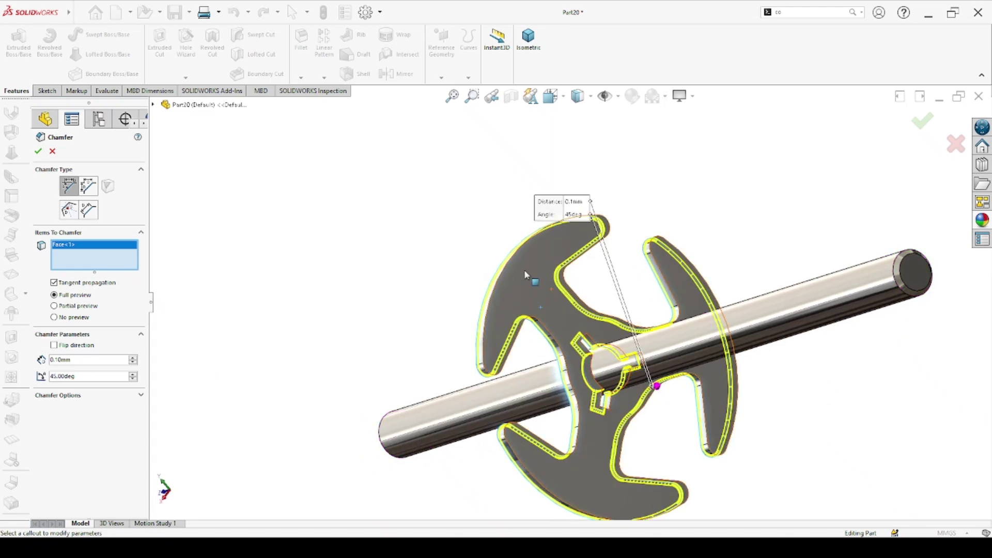
pyautogui.click(526, 309)
pyautogui.click(38, 151)
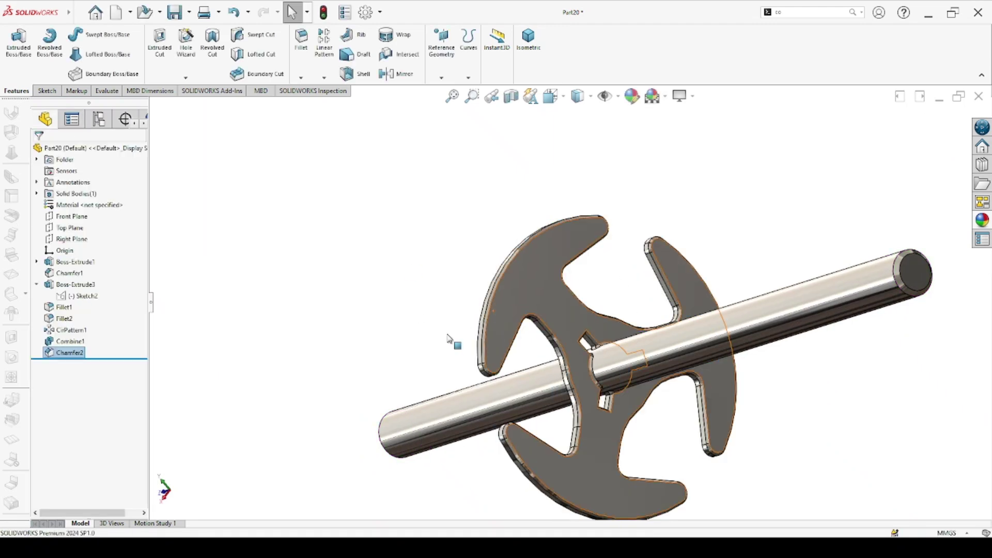
pyautogui.moveTo(450, 338); pyautogui.dragTo(538, 294, button='middle')
pyautogui.scroll(-3, 702, 264)
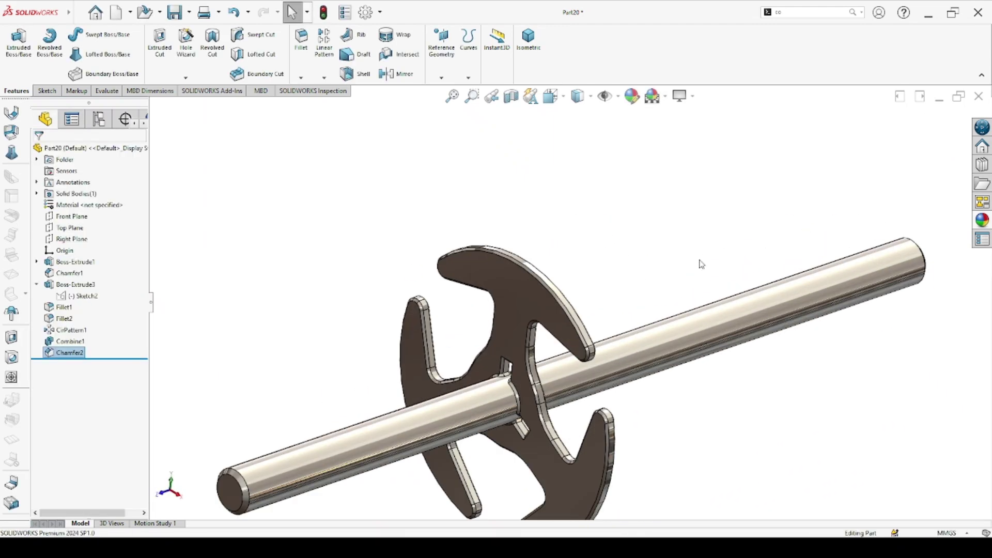
# Step: Set up a linear pattern along the rod edge with 0.5 mm spacing and 16 instances
pyautogui.click(324, 45)
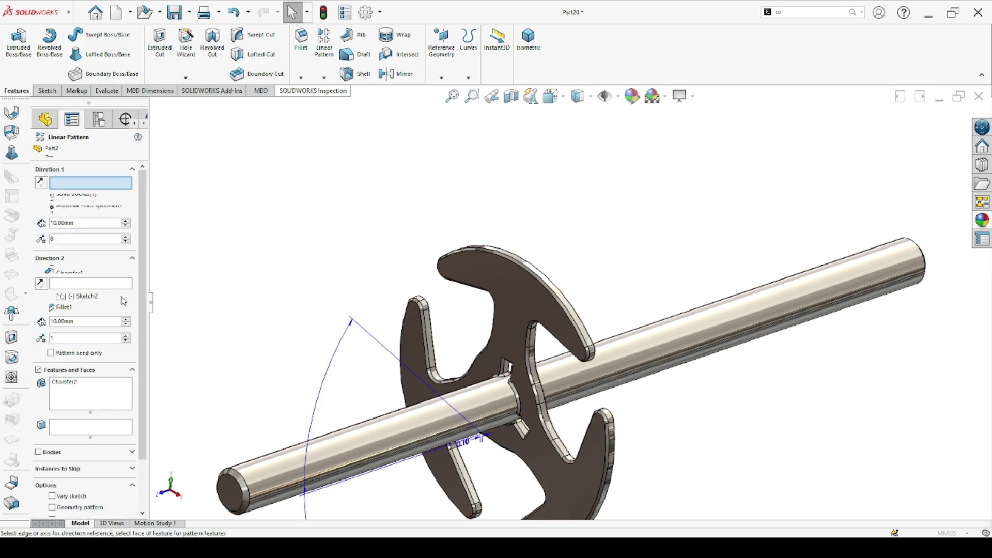
pyautogui.scroll(-3, 490, 411)
pyautogui.scroll(-2, 491, 410)
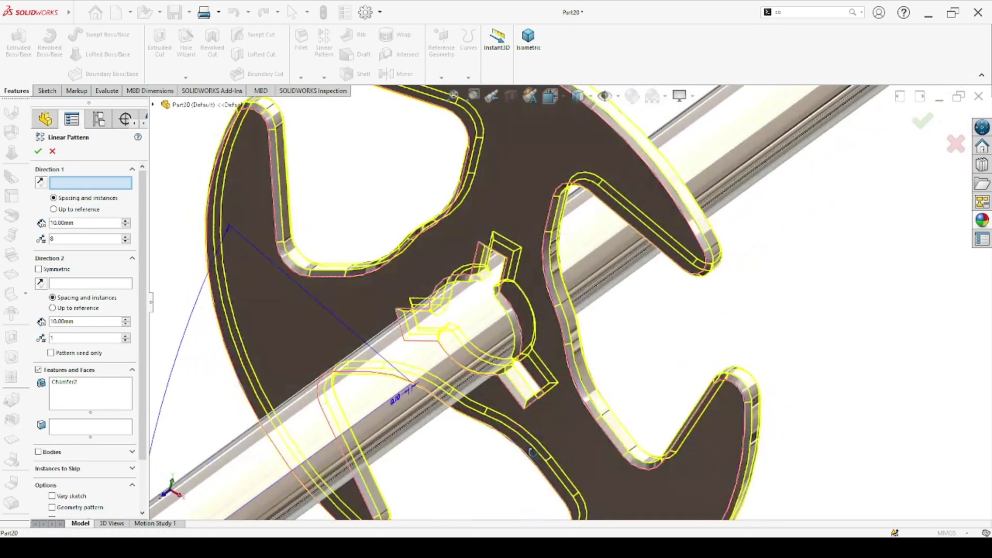
pyautogui.scroll(-3, 493, 398)
pyautogui.scroll(-3, 497, 385)
pyautogui.click(496, 383)
pyautogui.scroll(3, 414, 398)
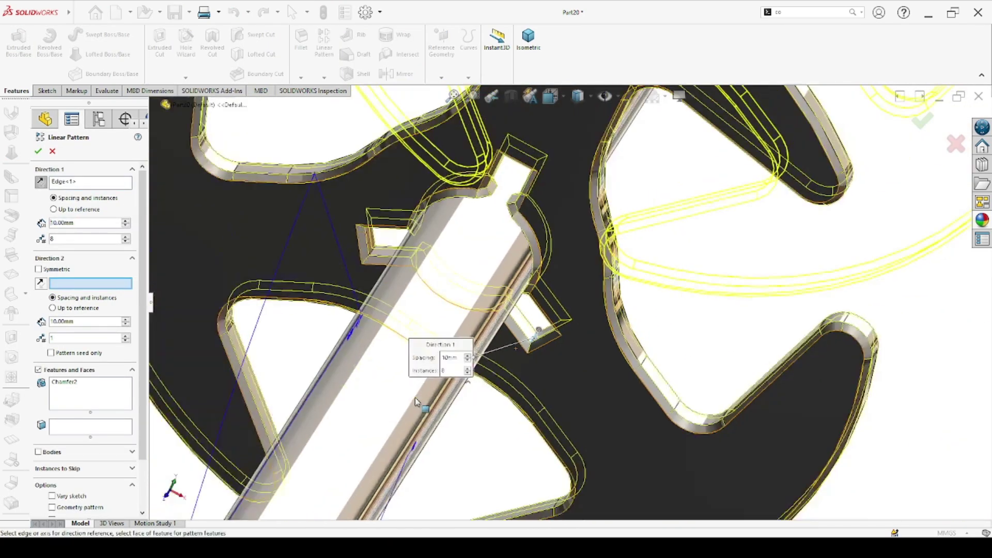
pyautogui.scroll(3, 413, 383)
pyautogui.scroll(3, 469, 338)
pyautogui.scroll(3, 470, 338)
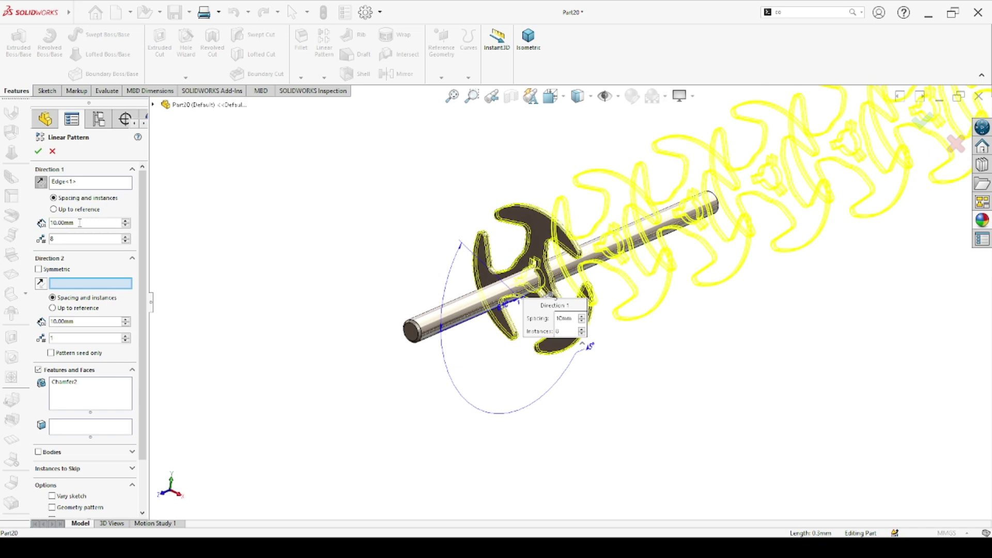
pyautogui.write('5')
pyautogui.press('Return')
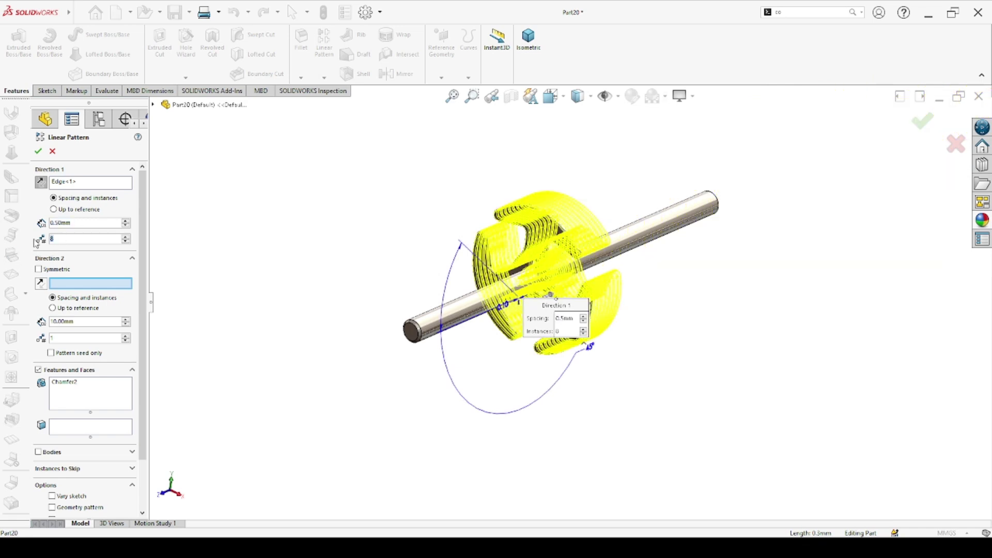
pyautogui.write('16')
pyautogui.press('Return')
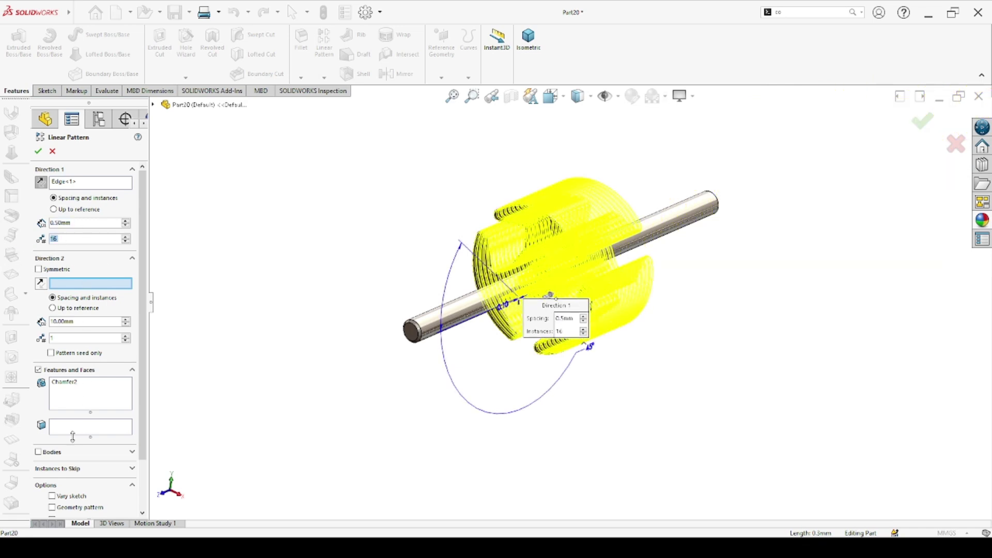
pyautogui.click(38, 152)
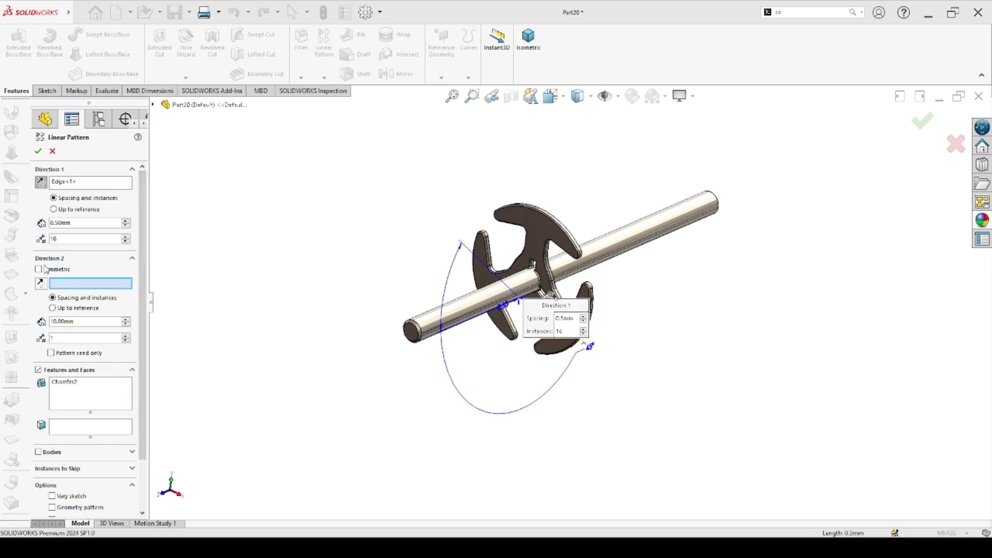
# Step: Switch the pattern from Chamfer2 feature to the whole body, preview the copies, then cancel
pyautogui.click(133, 259)
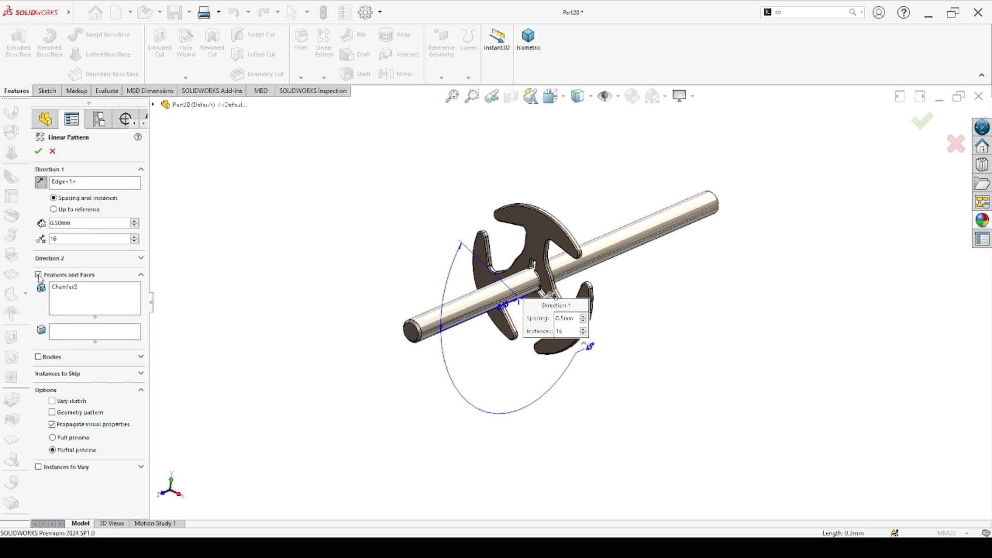
pyautogui.click(92, 299)
pyautogui.press('Delete')
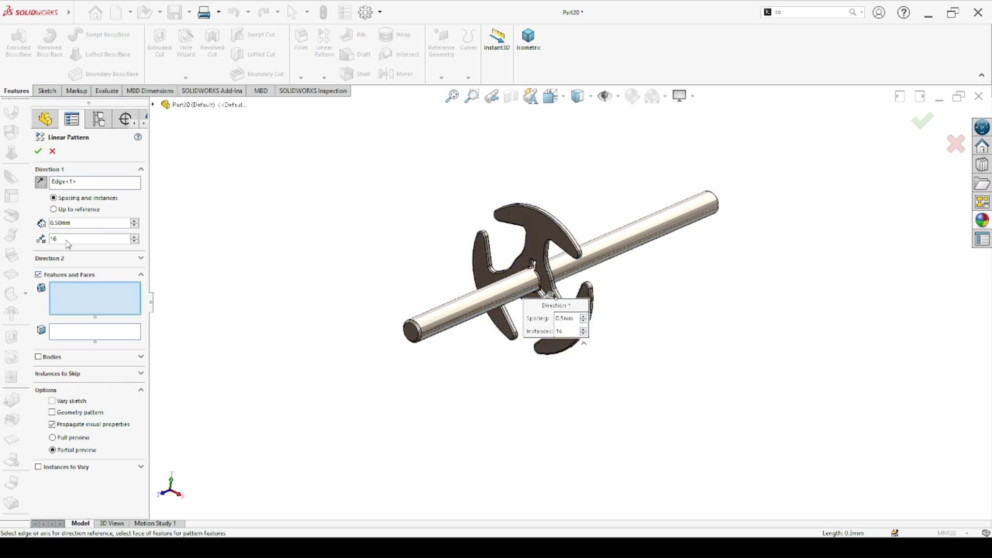
pyautogui.click(38, 274)
pyautogui.click(38, 291)
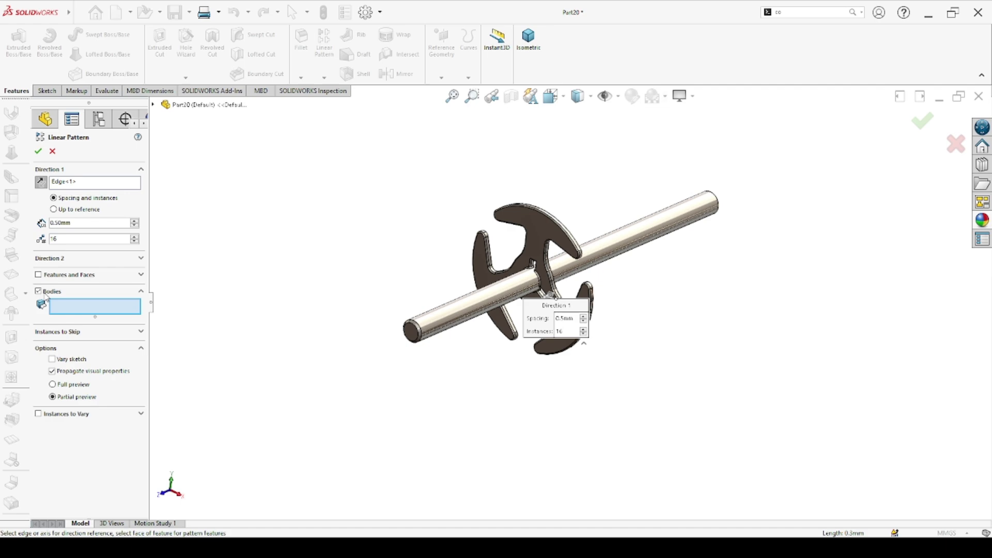
pyautogui.click(538, 234)
pyautogui.moveTo(608, 225)
pyautogui.mouseDown(button='middle')
pyautogui.moveTo(561, 252)
pyautogui.moveTo(609, 271)
pyautogui.moveTo(538, 315)
pyautogui.moveTo(566, 333)
pyautogui.moveTo(591, 231)
pyautogui.moveTo(584, 250)
pyautogui.mouseUp(button='middle')
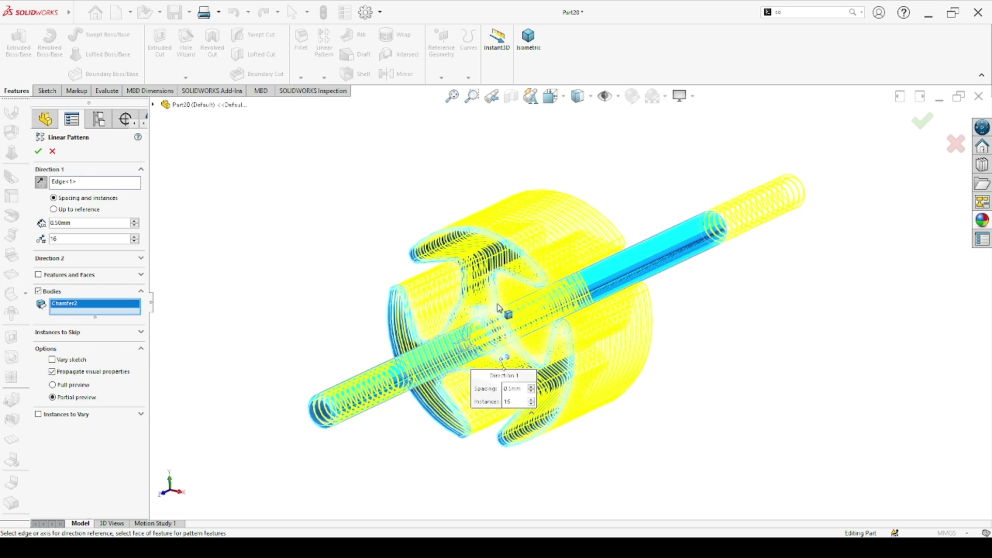
pyautogui.click(52, 151)
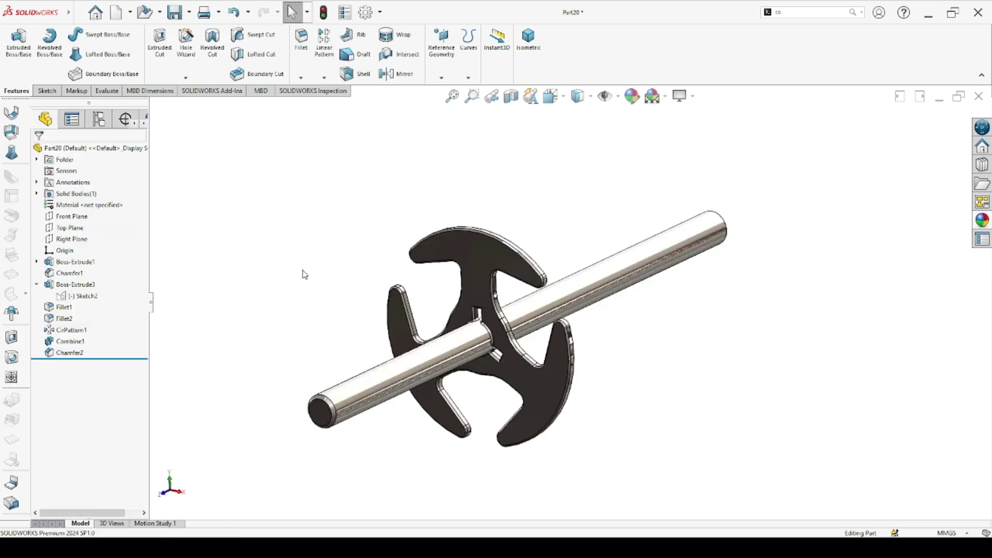
# Step: Expand the rod's Boss-Extrude1 and inspect its circle in Sketch1, then exit the sketch
pyautogui.click(56, 263)
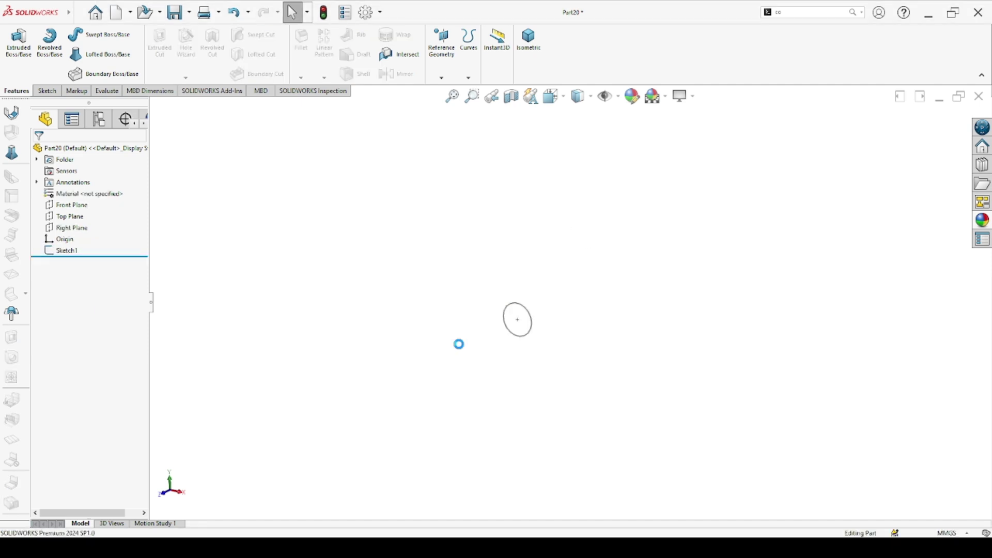
pyautogui.scroll(-3, 459, 344)
pyautogui.moveTo(459, 344)
pyautogui.mouseDown(button='middle')
pyautogui.moveTo(498, 291)
pyautogui.moveTo(507, 307)
pyautogui.moveTo(423, 336)
pyautogui.mouseUp(button='middle')
pyautogui.click(37, 261)
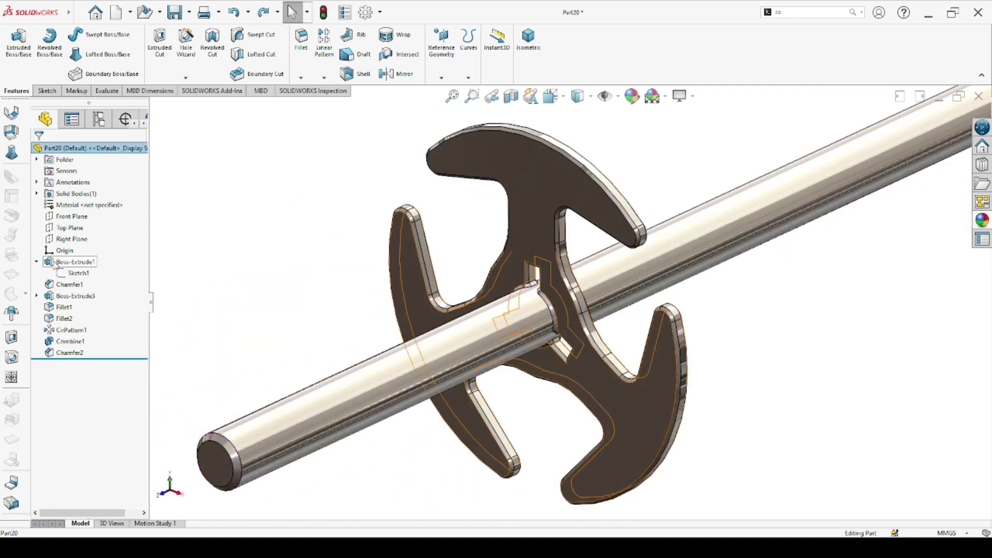
pyautogui.click(54, 262)
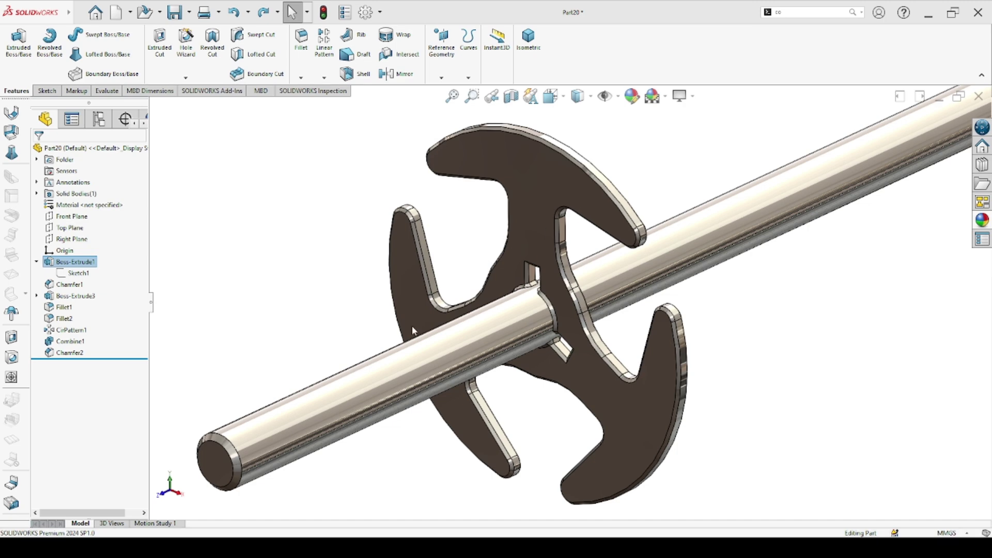
pyautogui.scroll(-3, 560, 341)
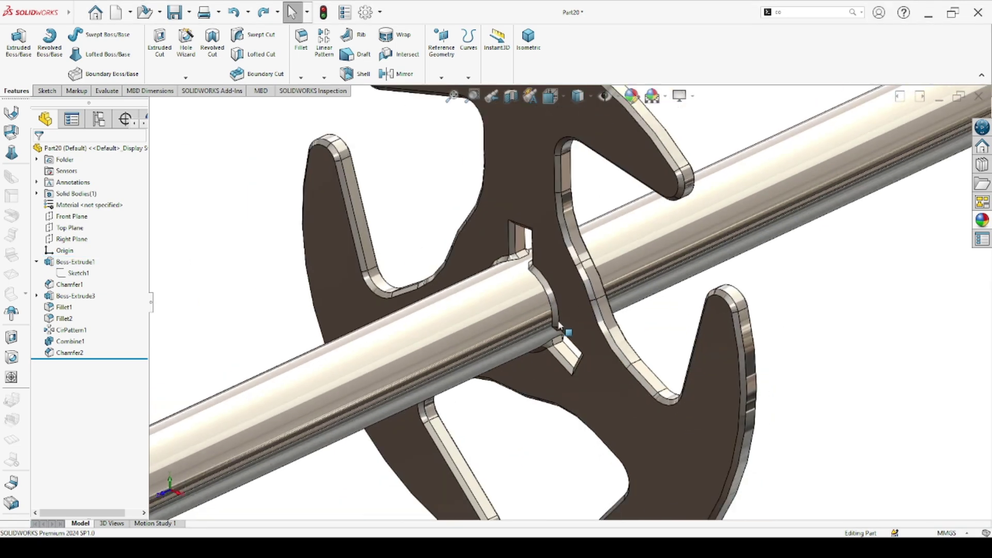
pyautogui.click(83, 250)
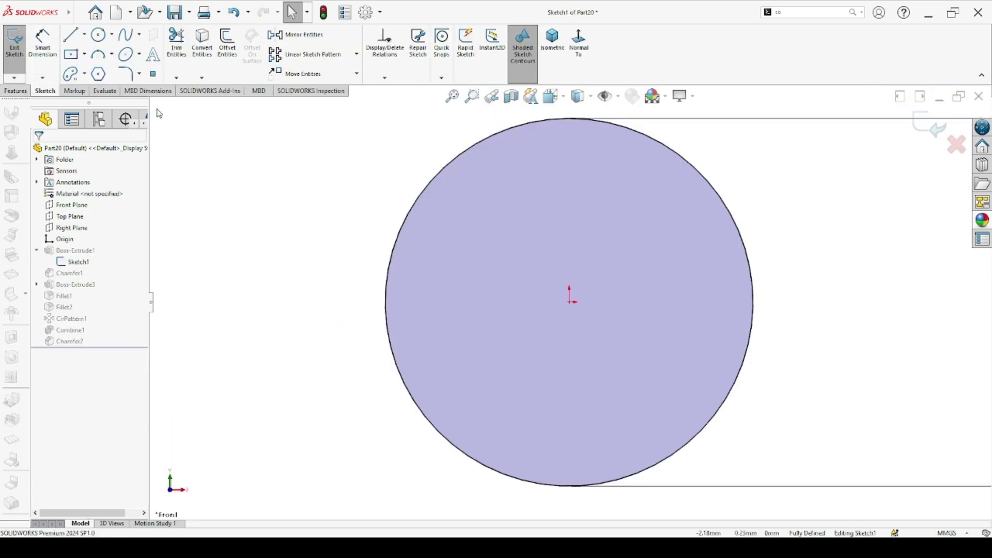
pyautogui.click(930, 127)
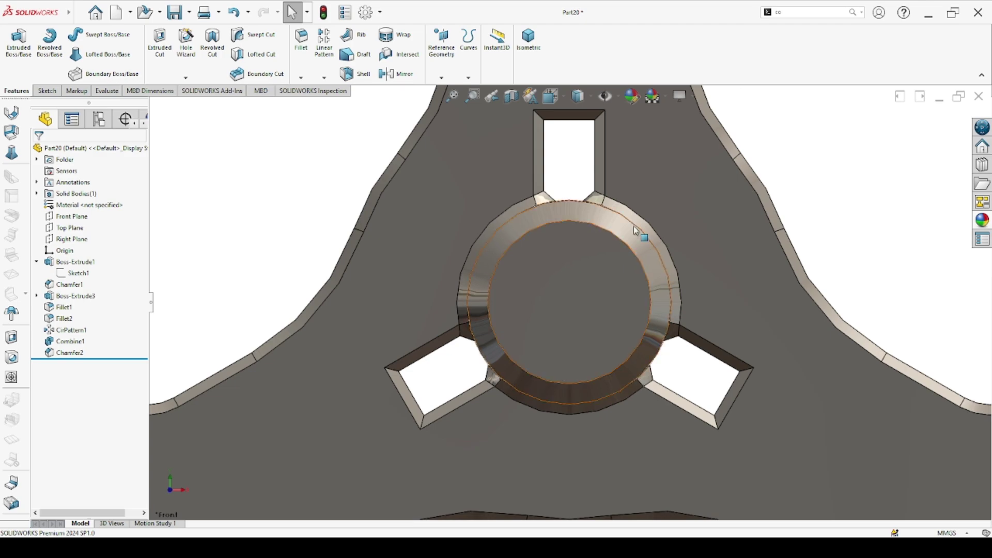
# Step: Return to the isometric view and open a new Linear Pattern with default settings
pyautogui.scroll(-3, 634, 225)
pyautogui.moveTo(567, 252); pyautogui.dragTo(569, 250, button='middle')
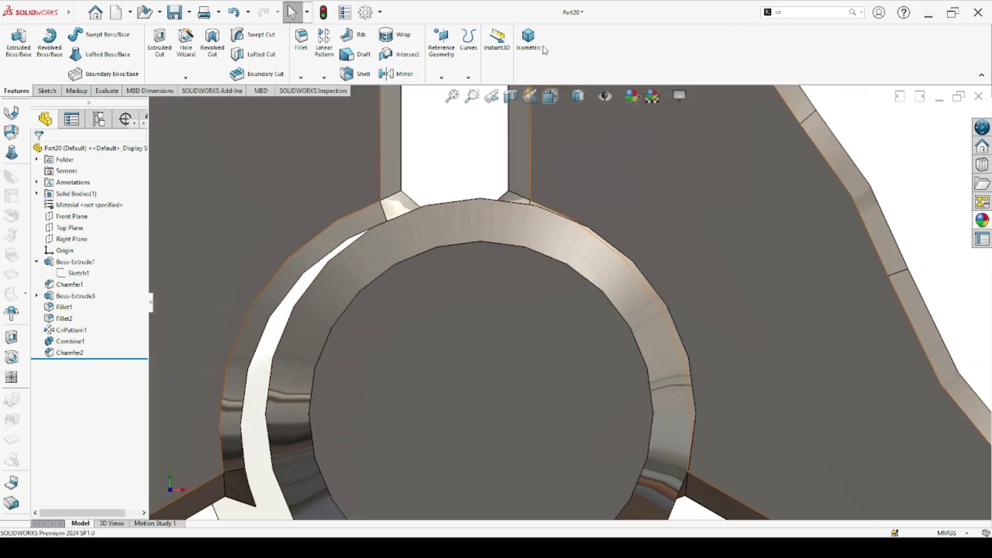
pyautogui.click(537, 44)
pyautogui.scroll(-3, 589, 294)
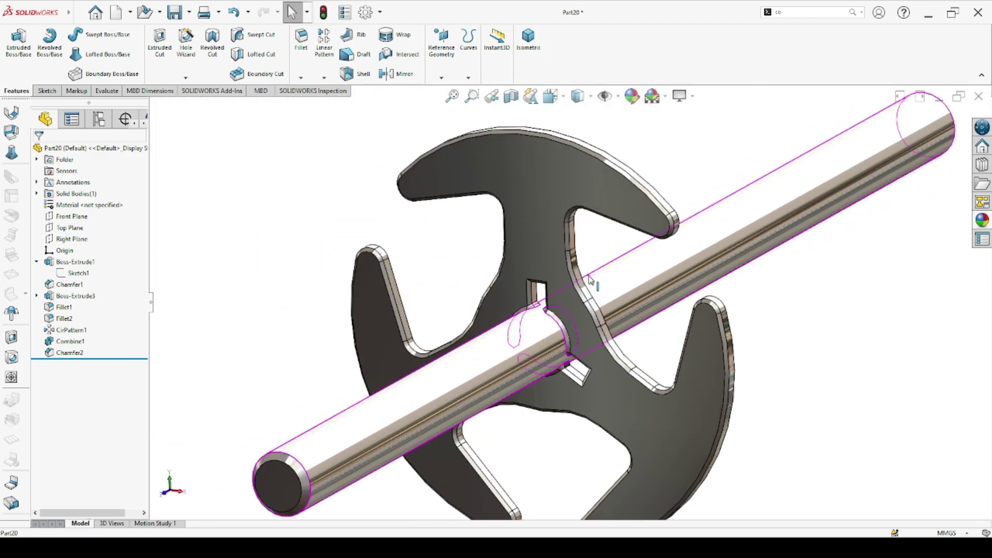
pyautogui.moveTo(591, 279); pyautogui.dragTo(588, 288, button='middle')
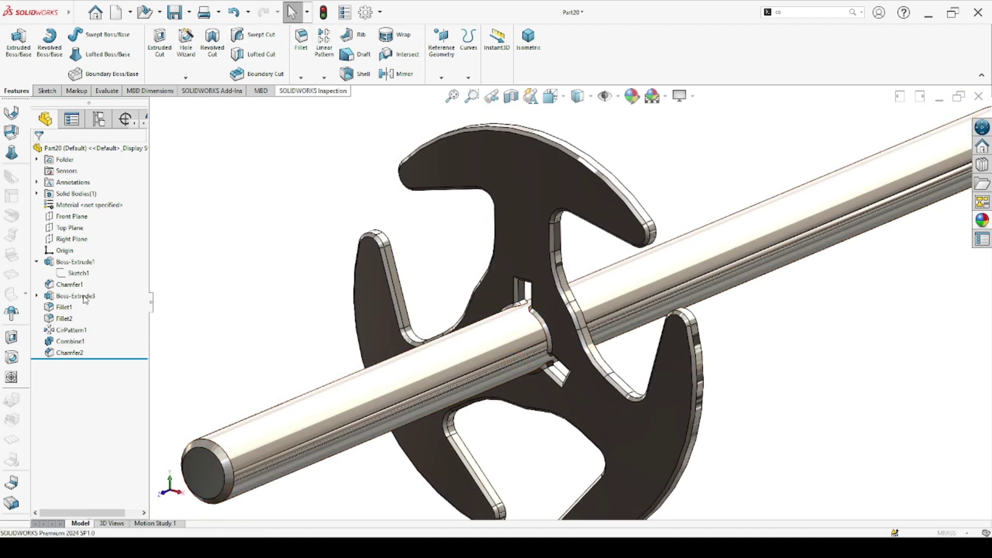
pyautogui.click(324, 44)
pyautogui.scroll(-5, 654, 387)
# Step: Set the rod edge as Direction 1 and switch the pattern to whole bodies
pyautogui.scroll(-2, 654, 388)
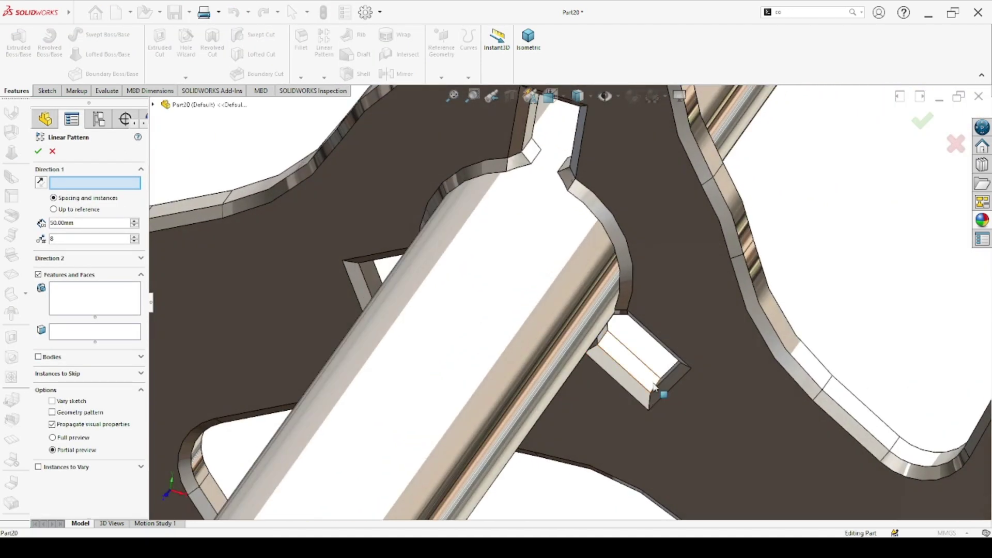
pyautogui.click(653, 387)
pyautogui.scroll(5, 653, 387)
pyautogui.moveTo(483, 414); pyautogui.dragTo(432, 341, button='middle')
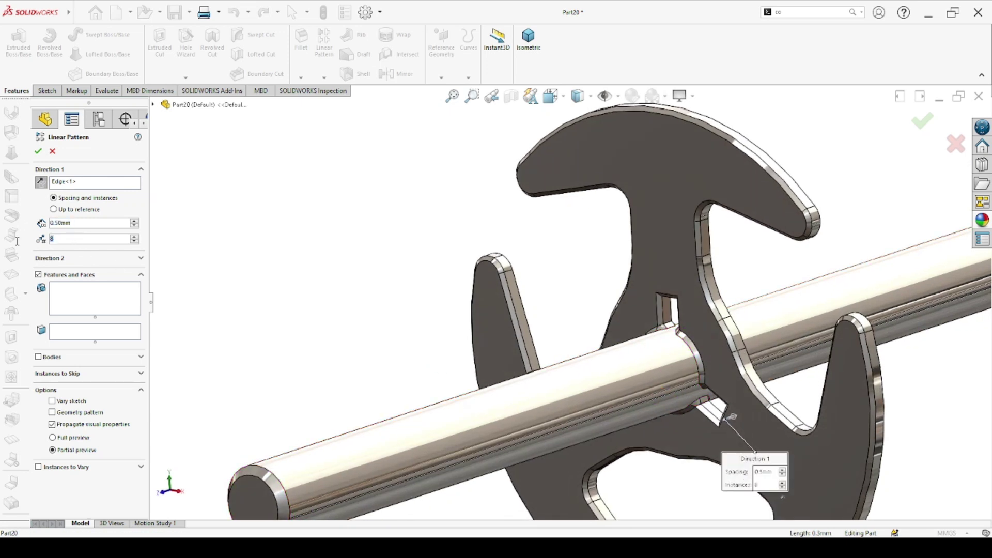
pyautogui.click(39, 275)
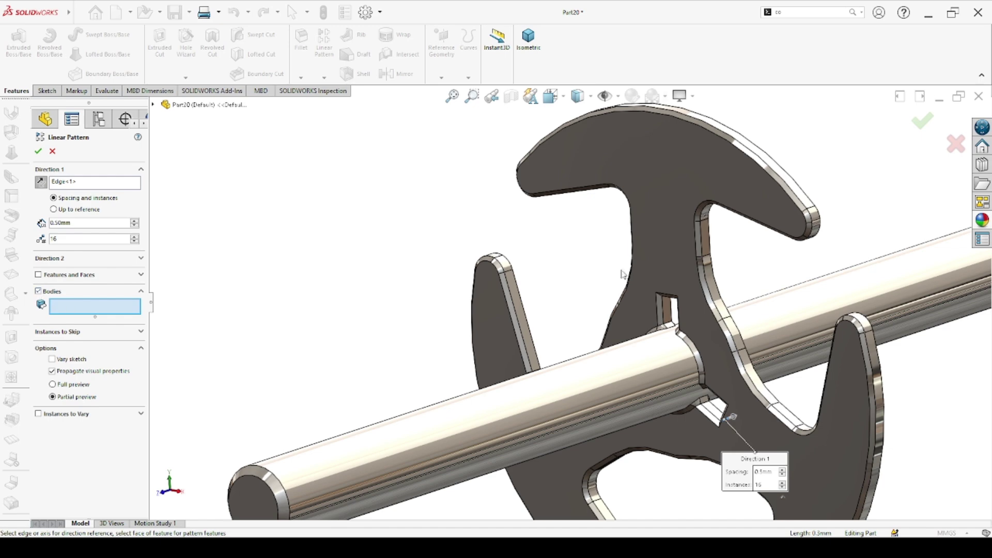
# Step: Pick the Chamfer2 body from the flyout tree, preview the 16 copies, then cancel
pyautogui.click(153, 104)
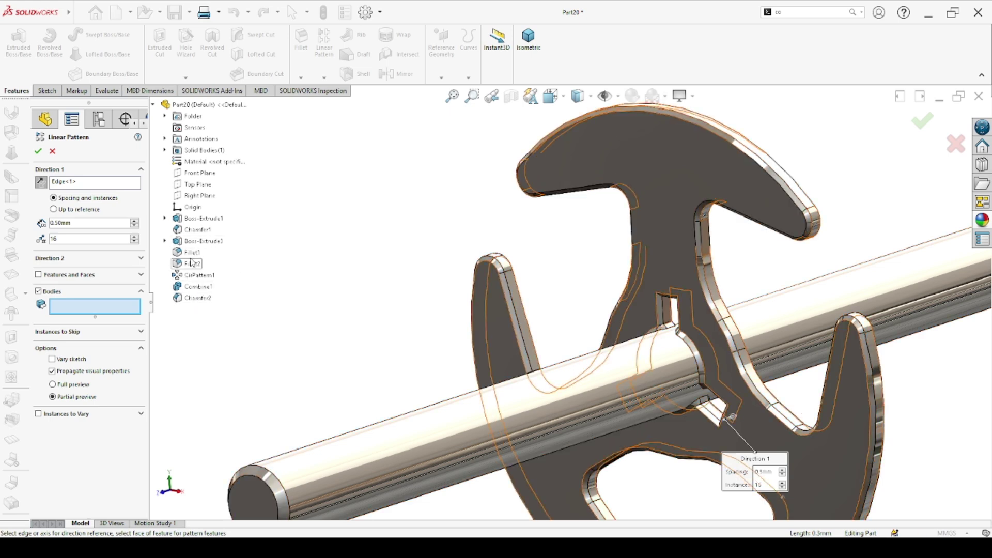
pyautogui.click(164, 241)
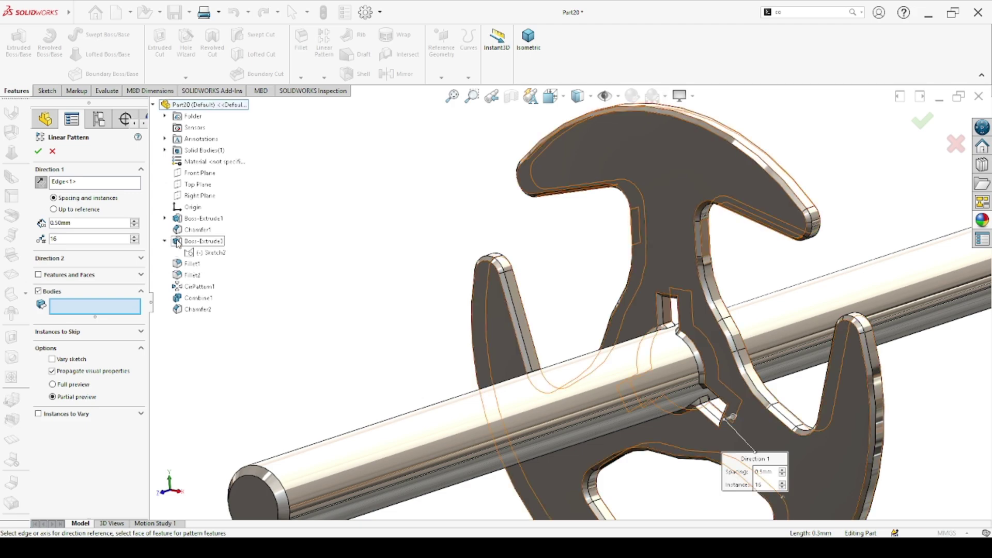
pyautogui.click(682, 212)
pyautogui.scroll(3, 608, 368)
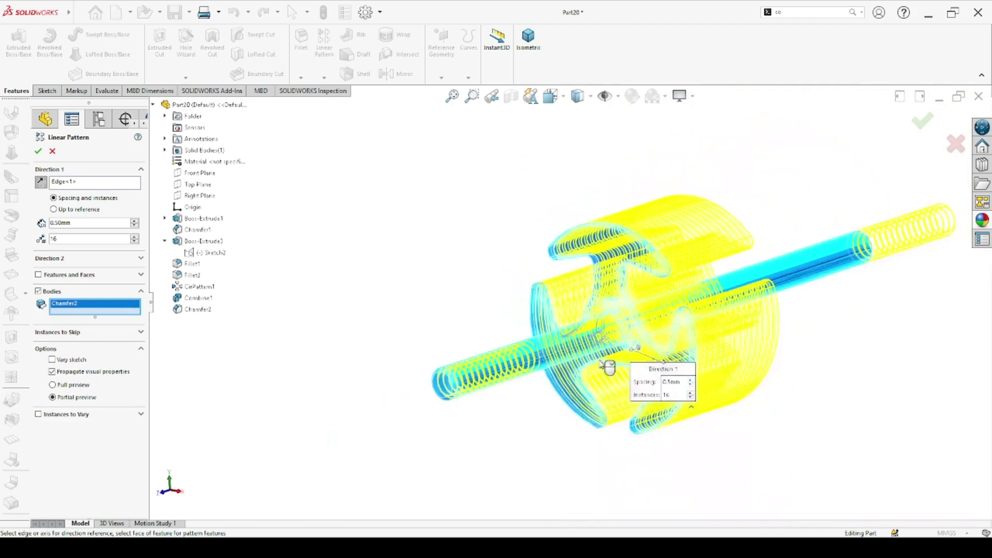
pyautogui.moveTo(609, 368)
pyautogui.mouseDown(button='middle')
pyautogui.moveTo(660, 332)
pyautogui.moveTo(694, 282)
pyautogui.moveTo(812, 337)
pyautogui.moveTo(631, 343)
pyautogui.moveTo(688, 378)
pyautogui.mouseUp(button='middle')
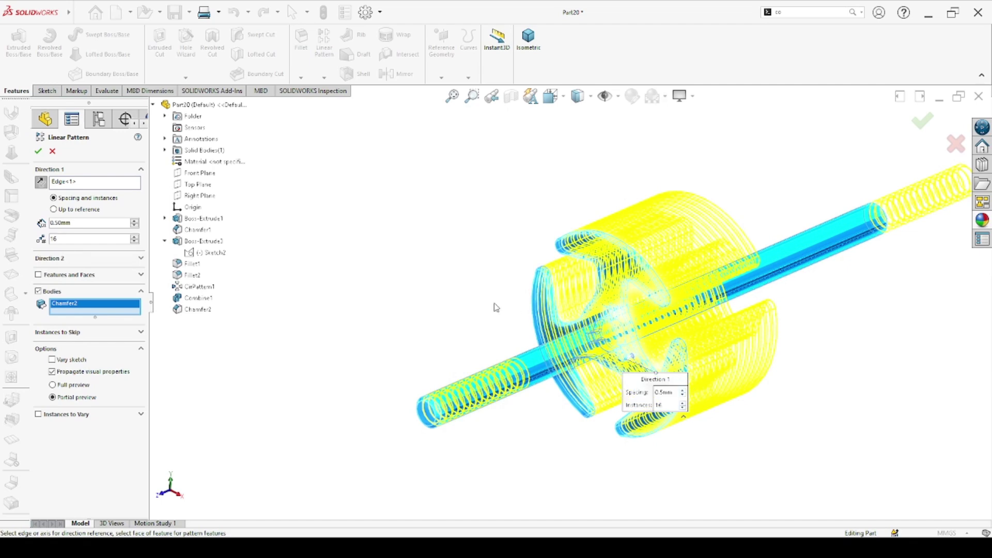
pyautogui.click(52, 151)
pyautogui.scroll(-5, 614, 328)
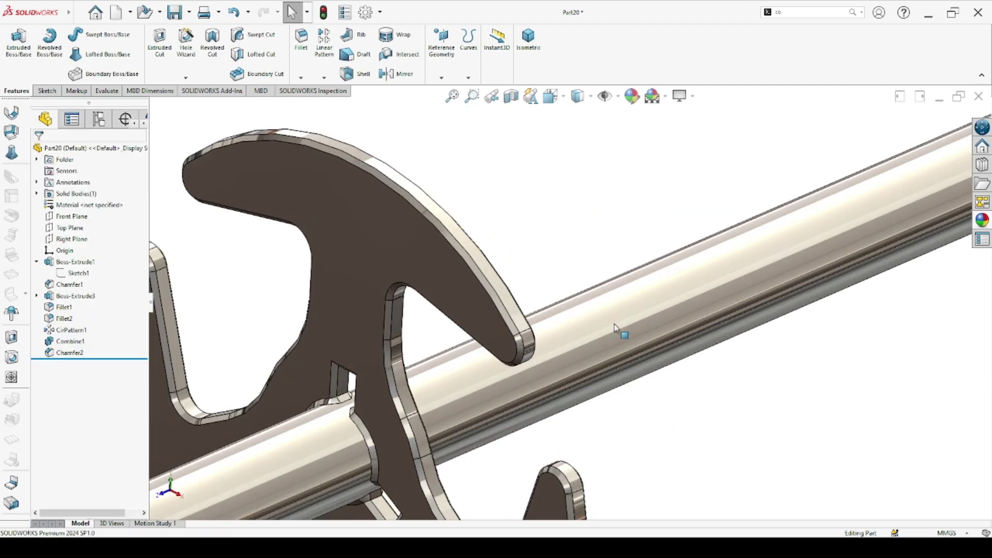
pyautogui.scroll(5, 615, 326)
# Step: Click through the rod sketch and plate extrusion, then undo to restore the full model
pyautogui.click(67, 275)
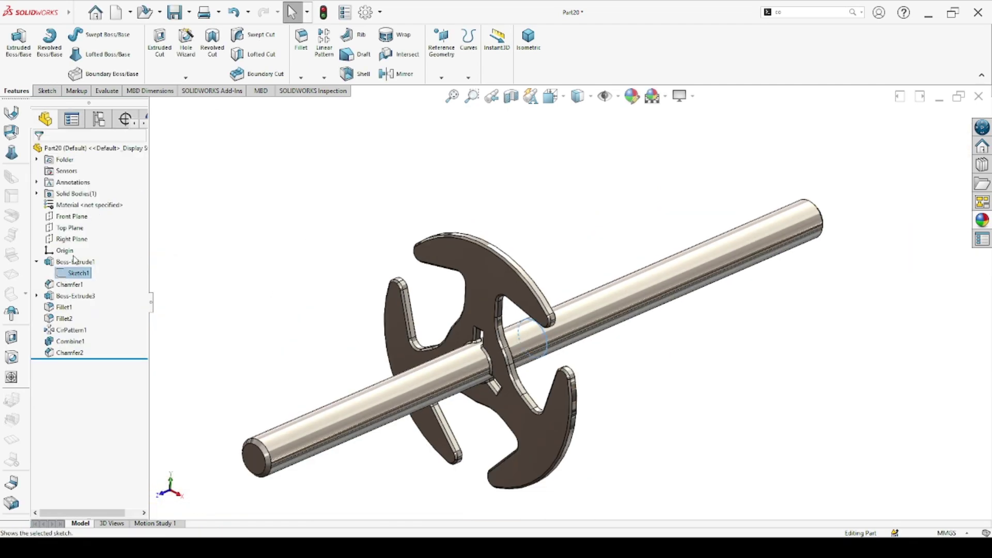
pyautogui.click(74, 260)
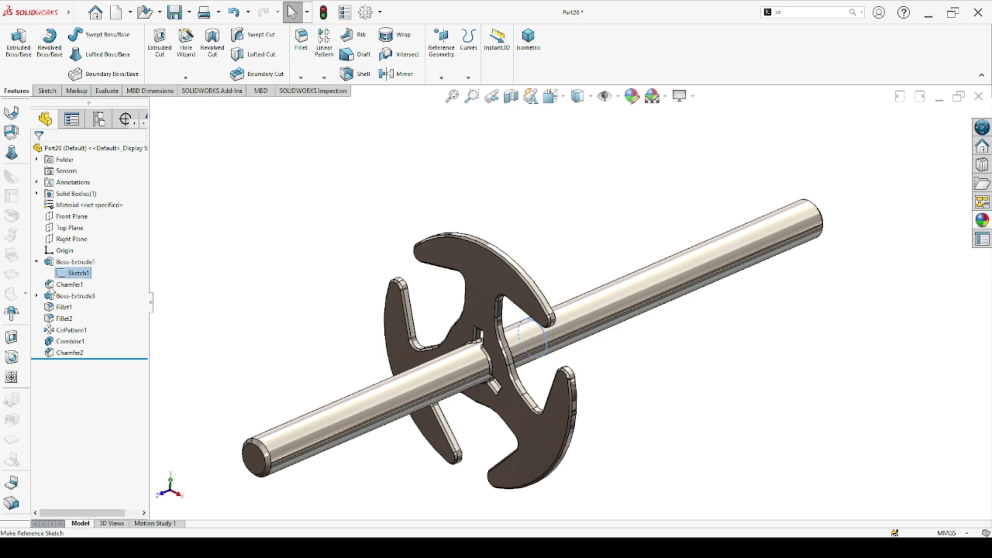
pyautogui.click(52, 297)
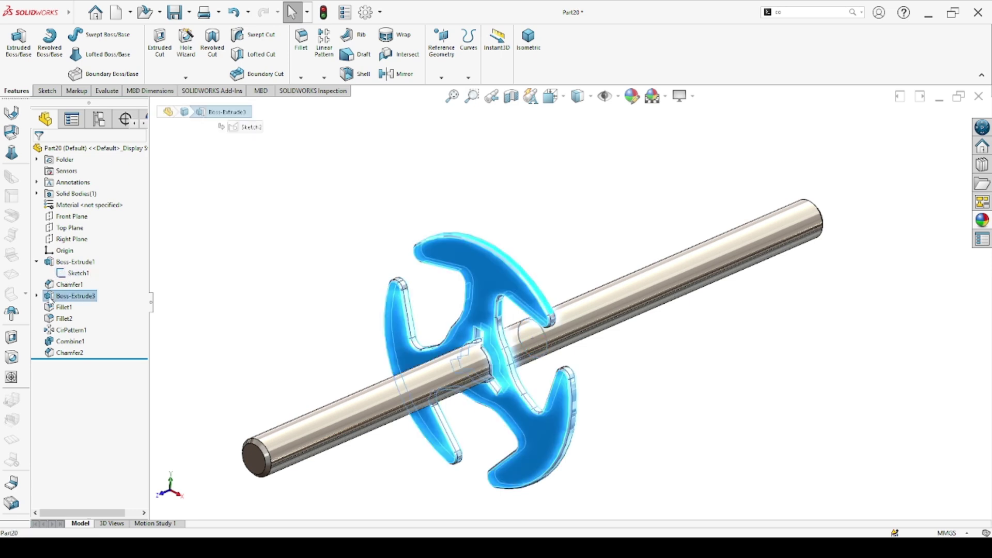
pyautogui.click(54, 262)
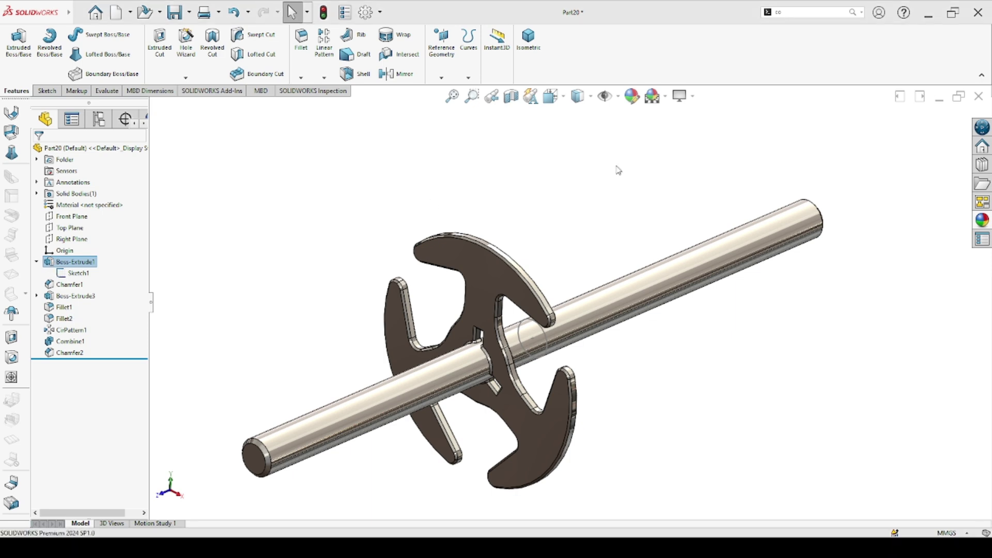
pyautogui.hotkey('ctrl', 'z')
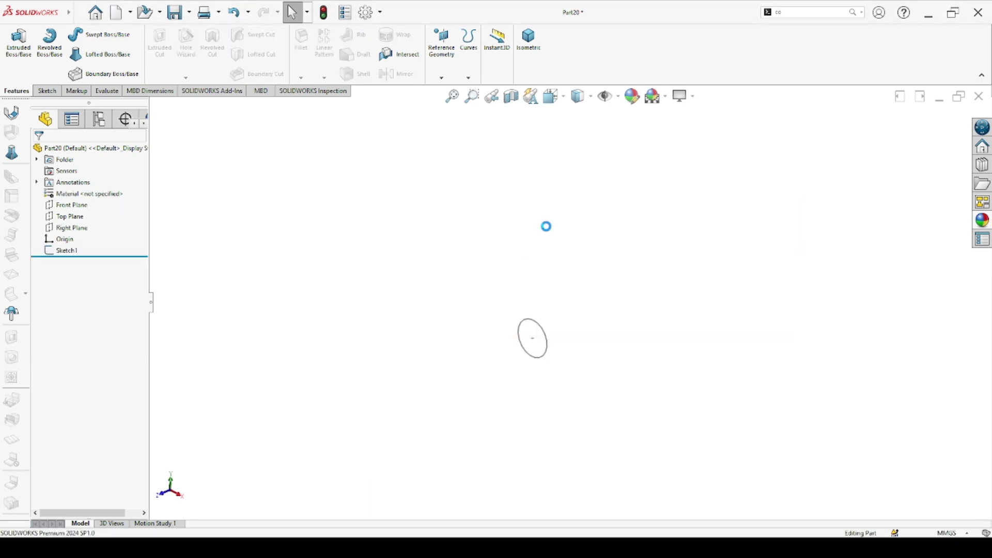
# Step: Open Boss-Extrude1 (Ø2 mm circle, 30 mm Mid Plane) for editing and zoom to fit
pyautogui.scroll(-5, 488, 342)
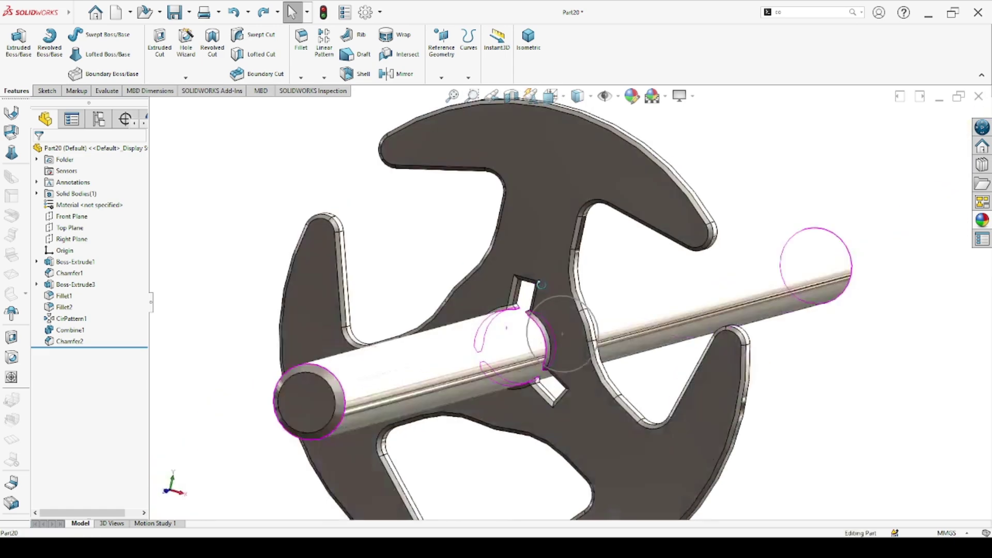
pyautogui.moveTo(488, 341)
pyautogui.mouseDown(button='middle')
pyautogui.moveTo(508, 332)
pyautogui.moveTo(511, 317)
pyautogui.mouseUp(button='middle')
pyautogui.click(75, 262)
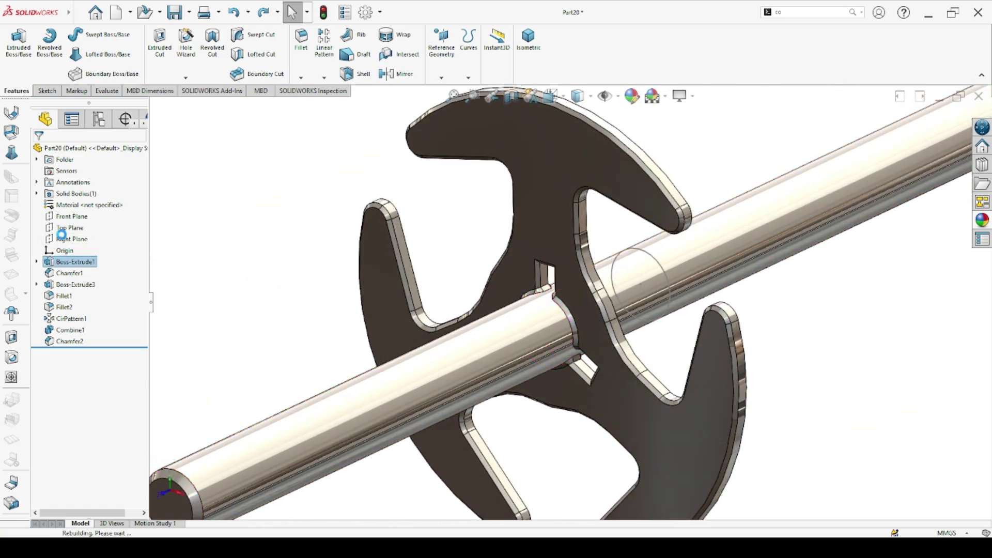
pyautogui.press('f')
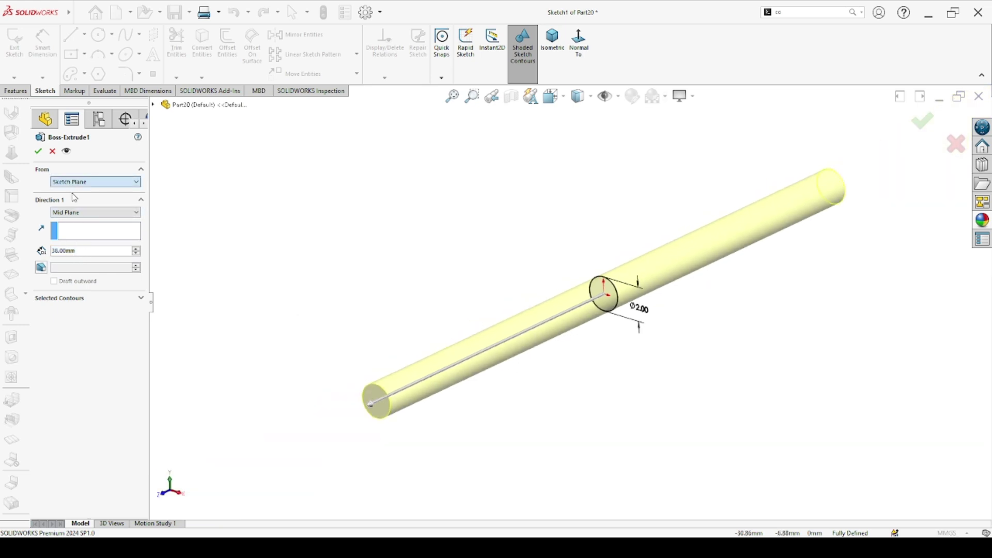
# Step: Make the rod's Boss-Extrude1 start from a 50 mm offset and accept it
pyautogui.click(72, 213)
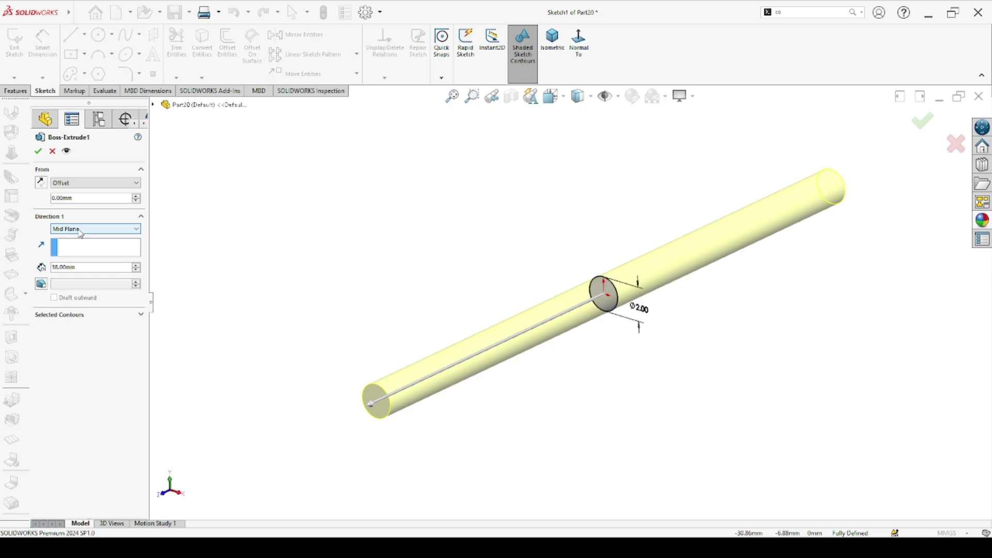
pyautogui.press('Return')
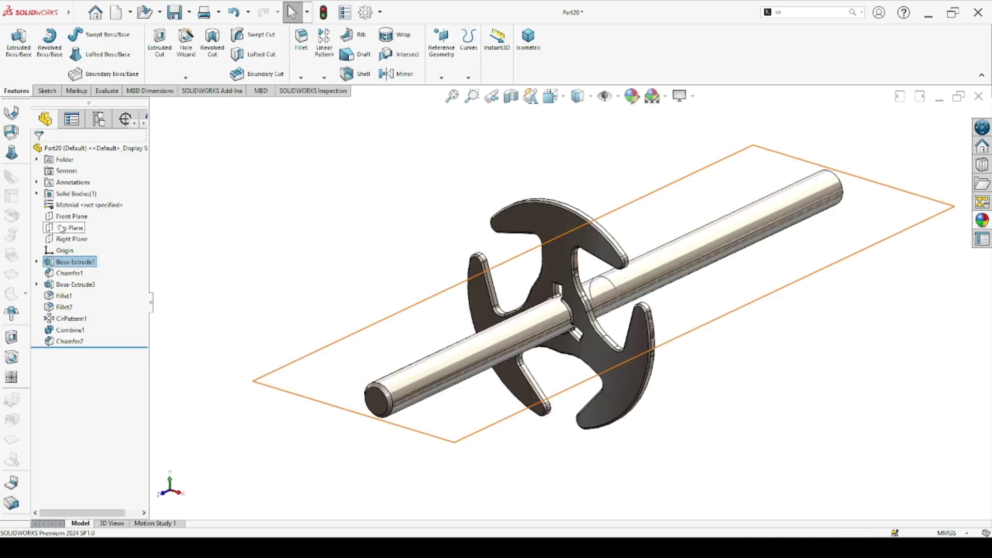
pyautogui.click(58, 261)
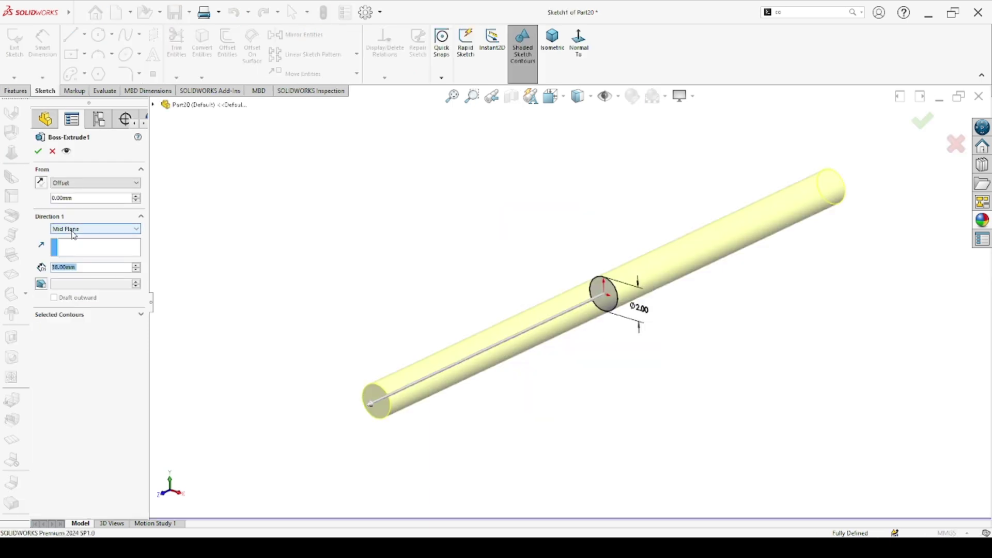
pyautogui.write('50')
pyautogui.press('Return')
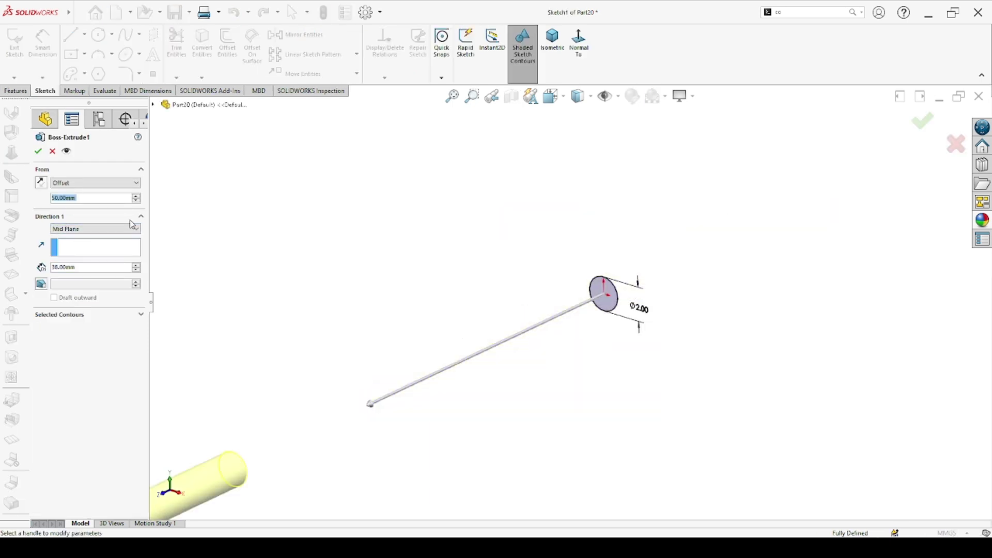
pyautogui.click(38, 151)
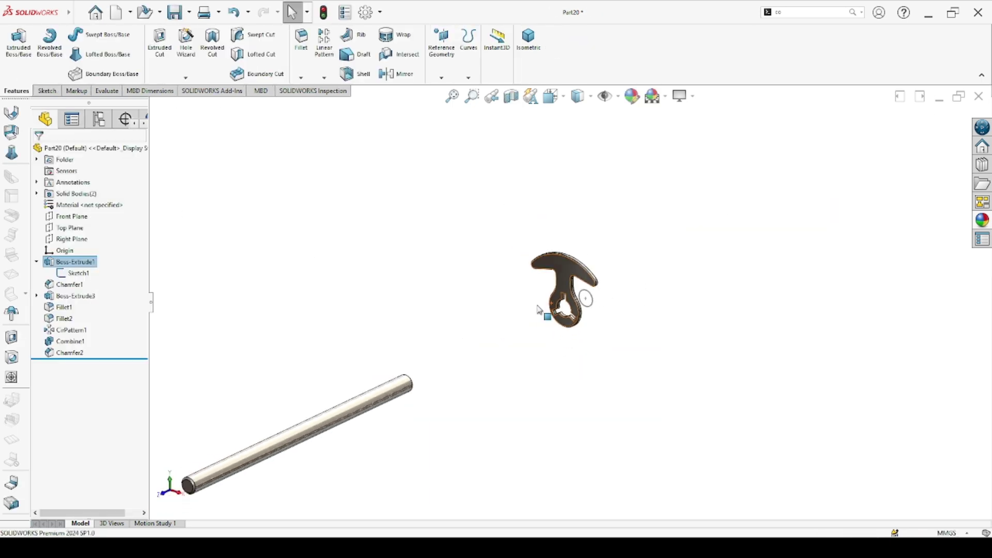
pyautogui.press('f')
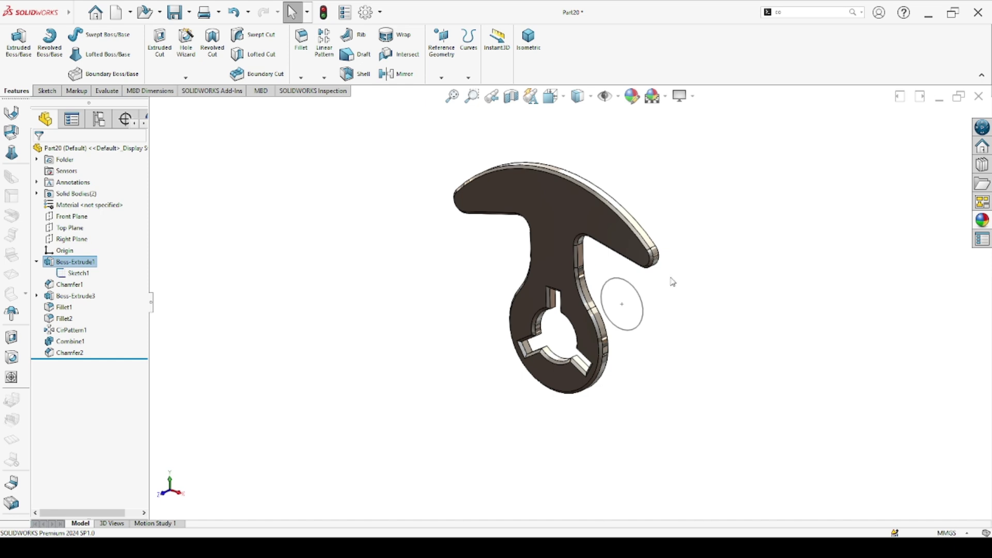
# Step: Select and clear the rod's Sketch1, then zoom to fit the plate and rod
pyautogui.click(78, 273)
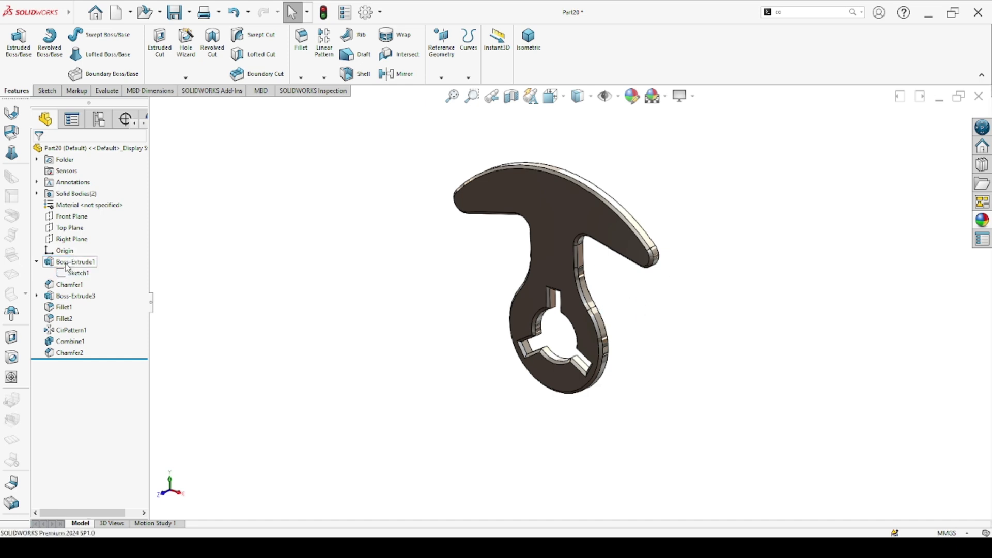
pyautogui.click(361, 328)
pyautogui.press('f')
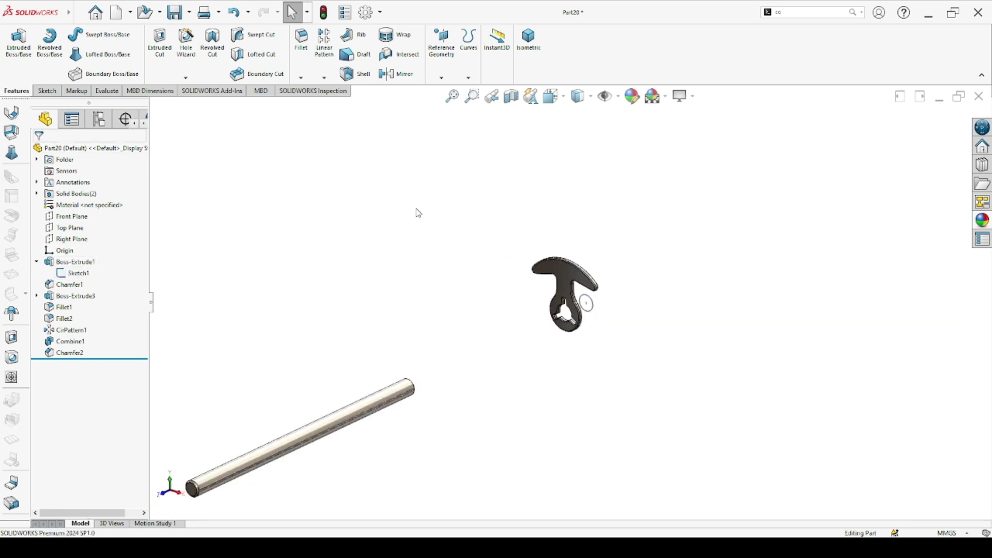
pyautogui.click(324, 41)
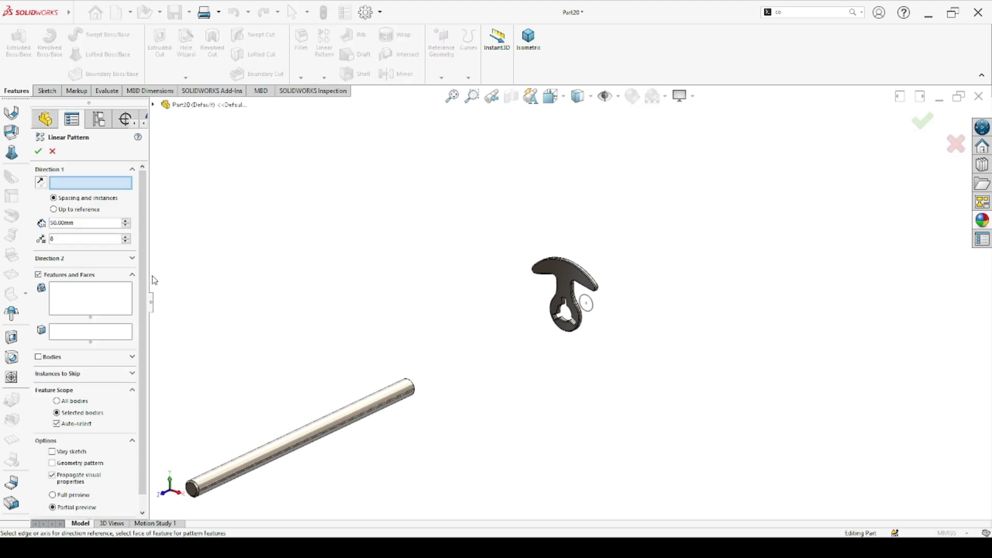
# Step: Set the trial linear pattern to 0.5 mm spacing with a hole edge as Direction 1
pyautogui.doubleClick(65, 224)
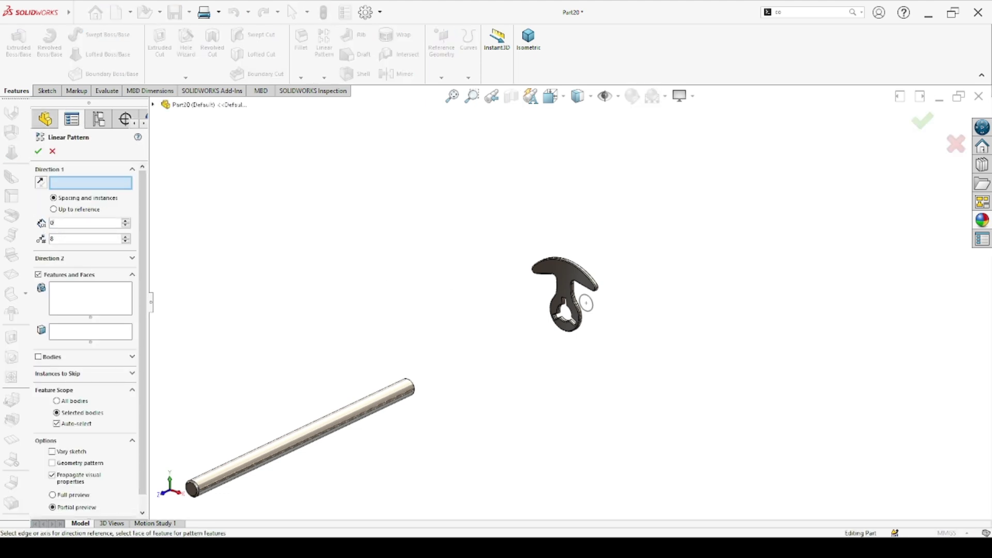
pyautogui.write('0.50mm')
pyautogui.press('Tab')
pyautogui.scroll(-2, 539, 279)
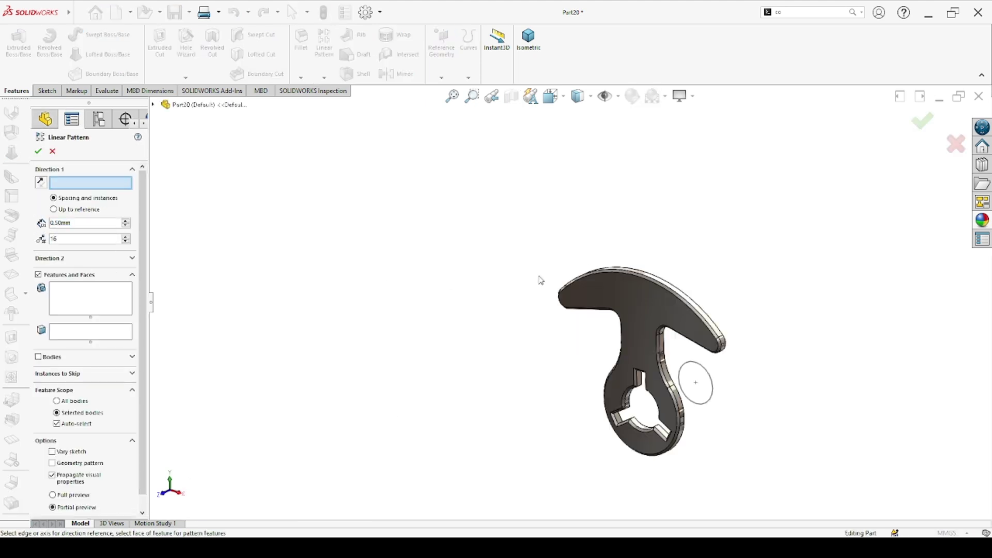
pyautogui.scroll(-5, 667, 444)
pyautogui.scroll(-5, 672, 449)
pyautogui.click(665, 443)
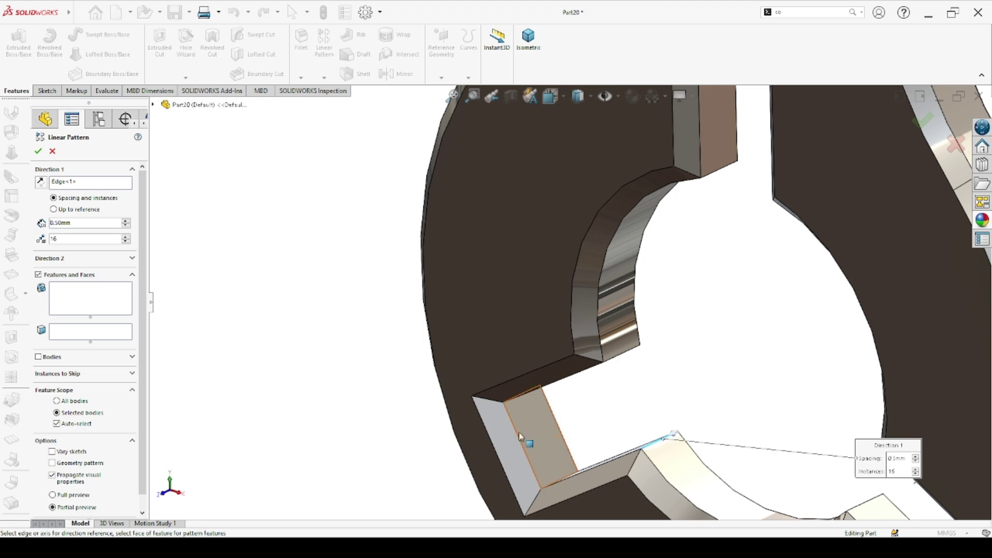
# Step: Choose the Chamfer2 plate body to pattern, then close the pattern without keeping it
pyautogui.scroll(5, 525, 436)
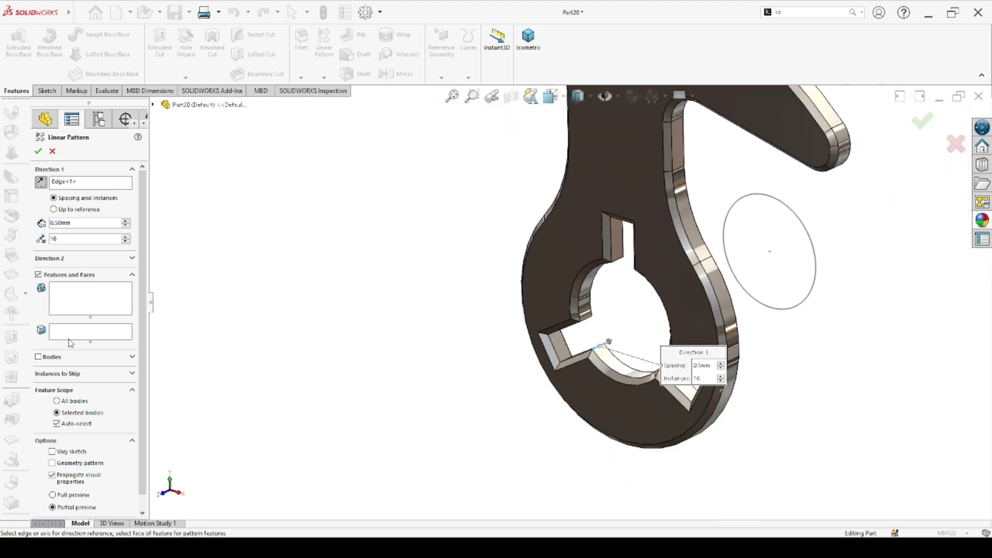
pyautogui.click(40, 357)
pyautogui.click(601, 177)
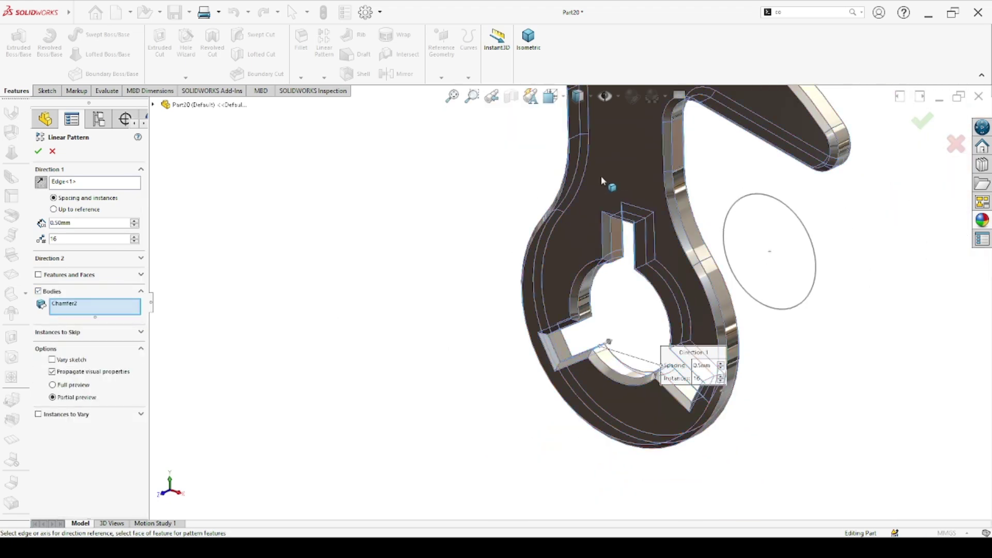
pyautogui.scroll(-2, 599, 211)
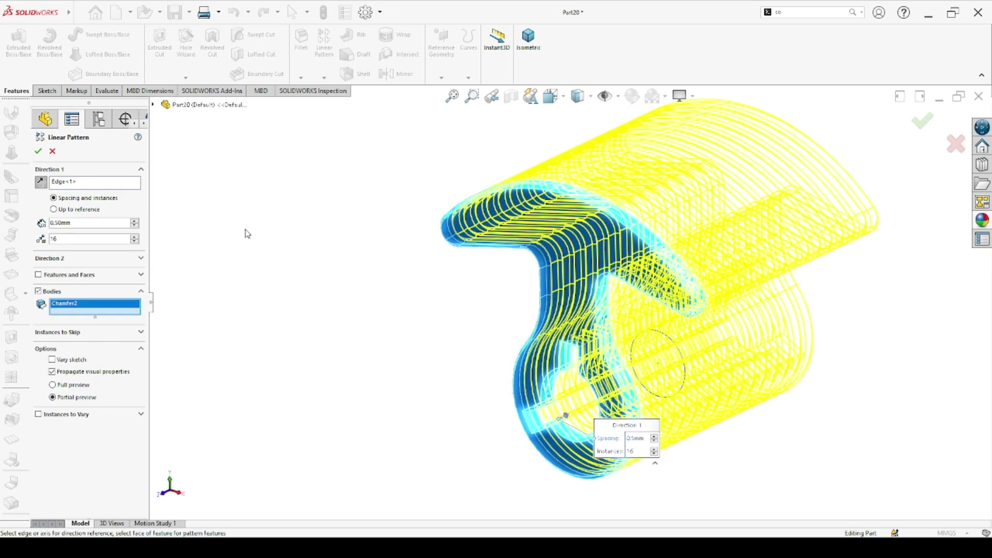
pyautogui.click(38, 151)
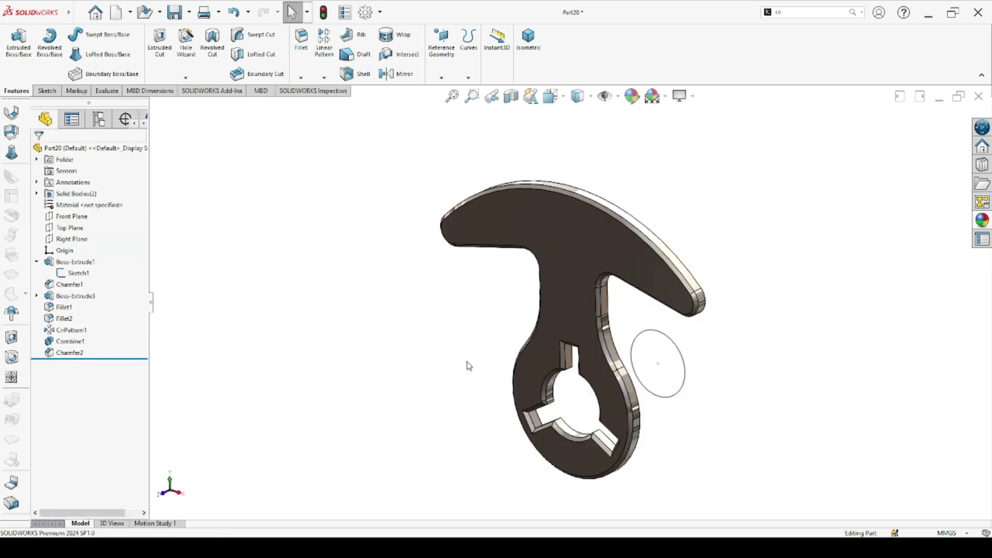
# Step: Remove CirPattern1 and pattern Chamfer2 three times over 360° around the centre hole
pyautogui.scroll(3, 465, 363)
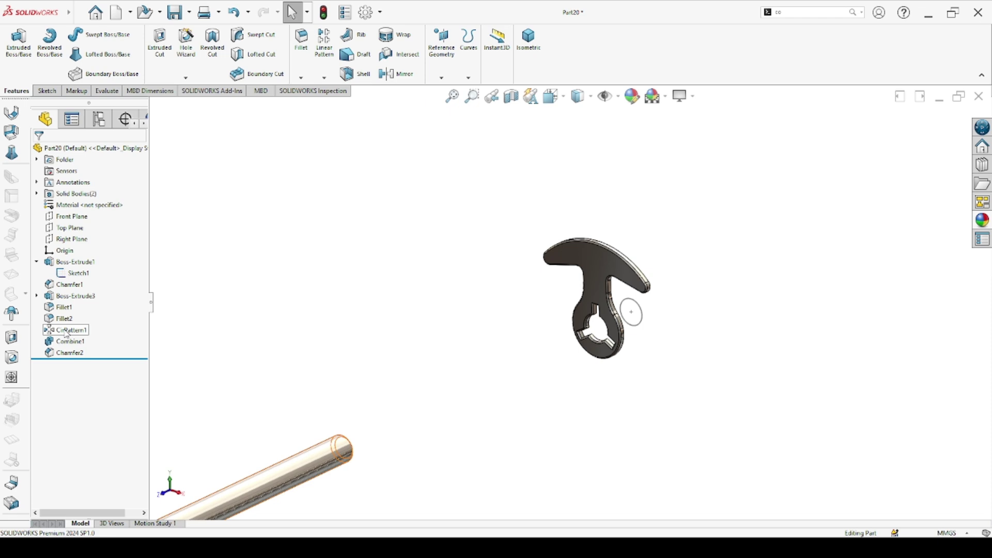
pyautogui.click(65, 332)
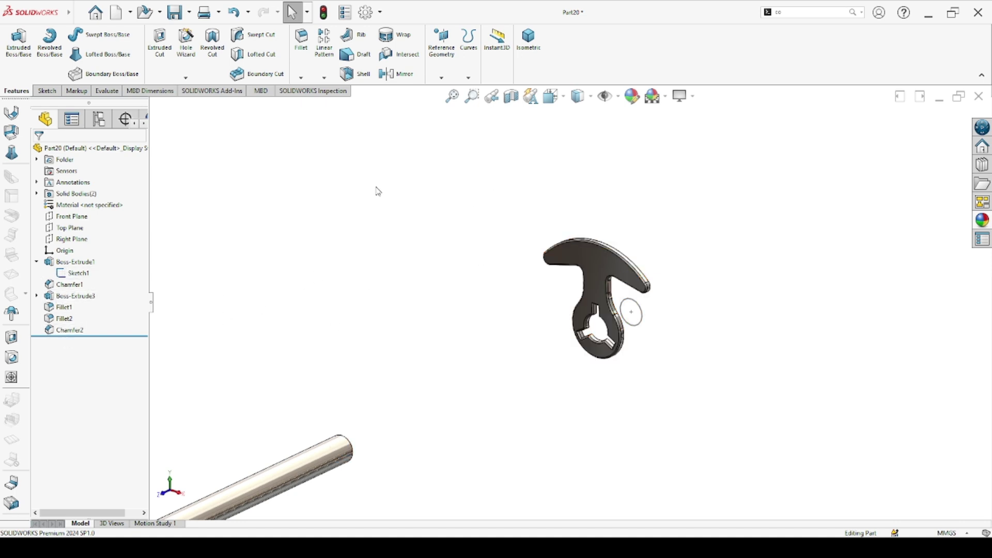
pyautogui.press('Return')
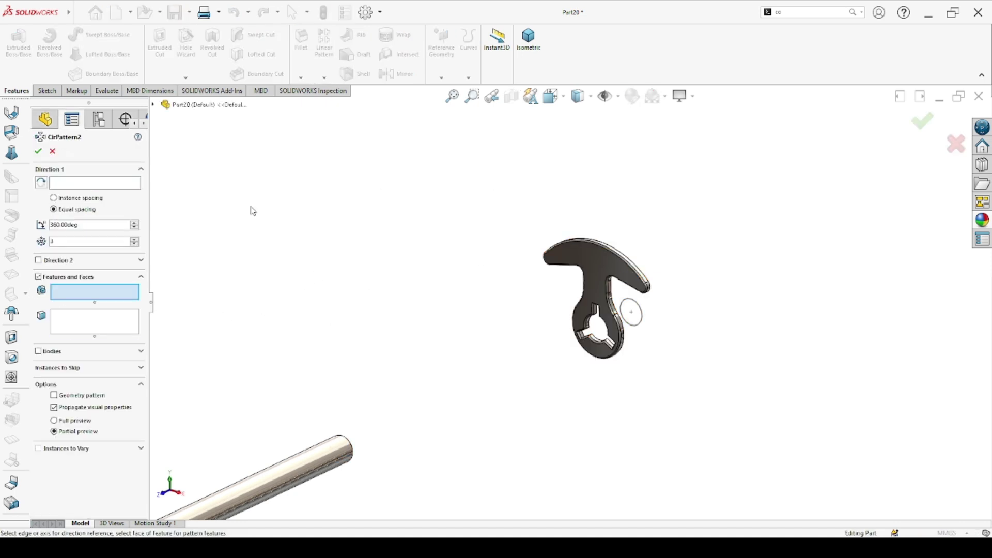
pyautogui.scroll(-5, 672, 310)
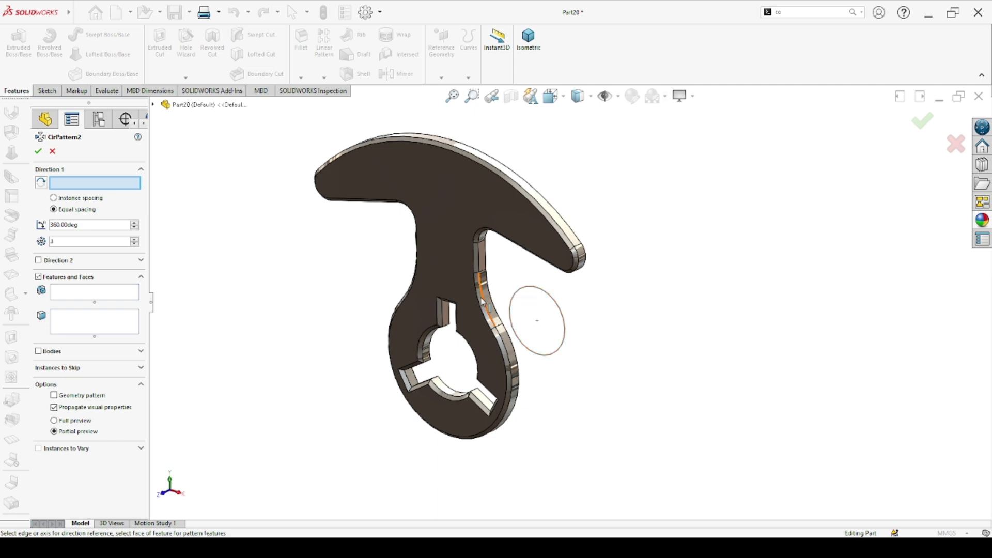
pyautogui.click(427, 343)
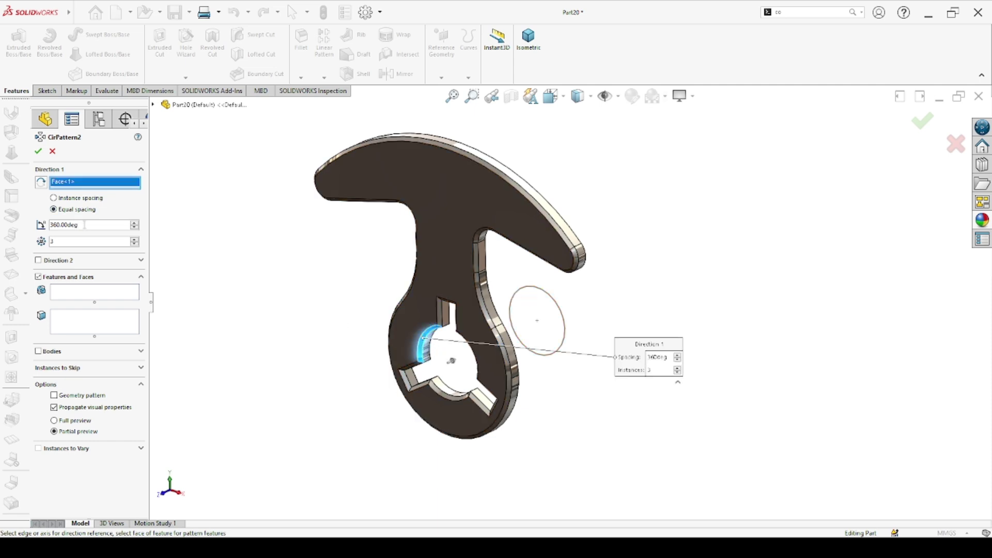
pyautogui.moveTo(85, 224); pyautogui.dragTo(35, 222)
pyautogui.click(58, 240)
pyautogui.click(38, 351)
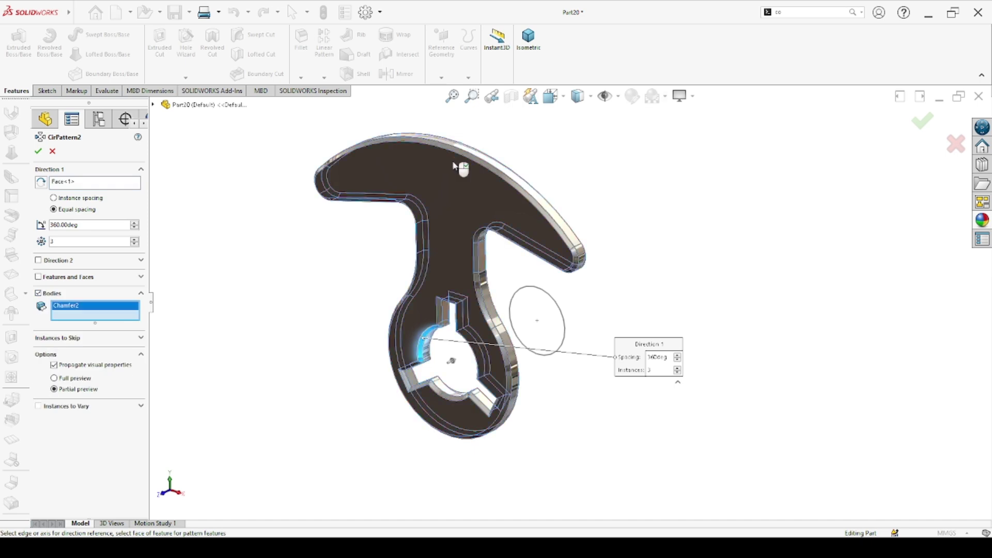
pyautogui.press('Return')
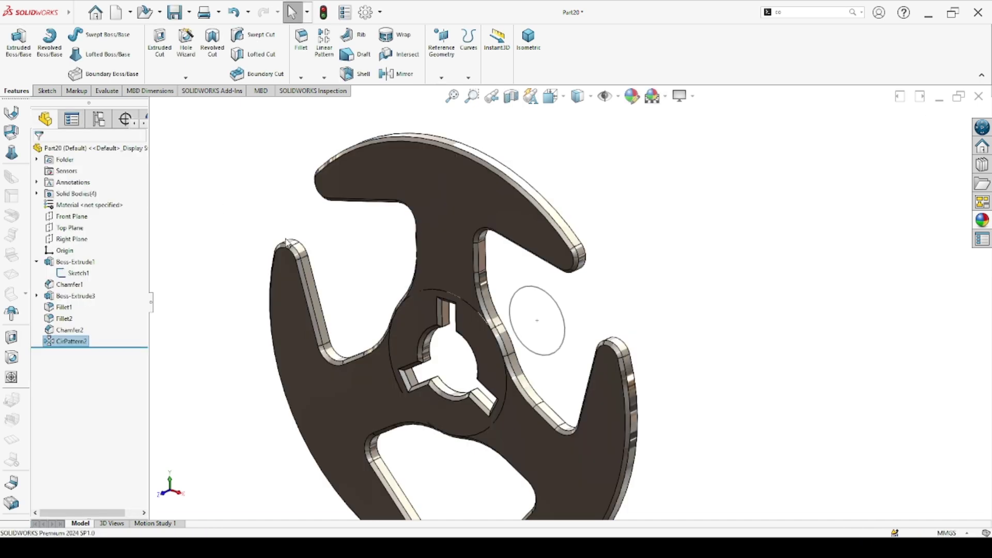
# Step: Combine the original plate and its two patterned copies into one body, Combine2
pyautogui.click(796, 14)
pyautogui.write('co')
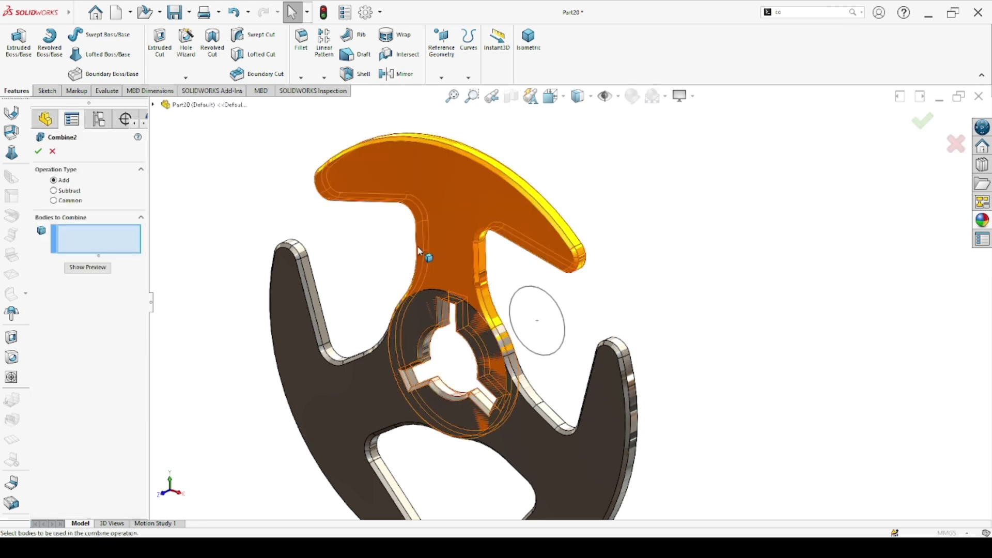
pyautogui.press('Return')
pyautogui.click(425, 250)
pyautogui.click(326, 403)
pyautogui.click(532, 434)
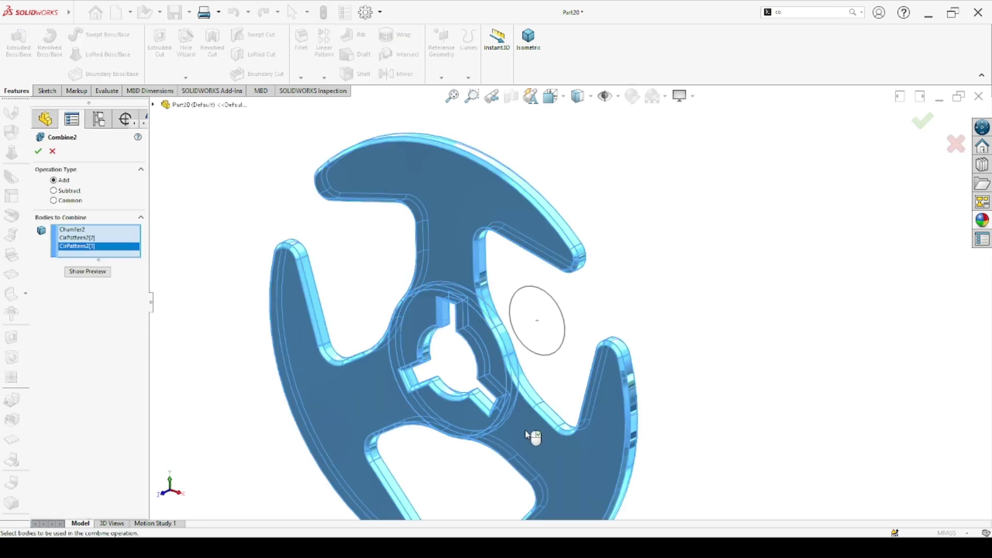
pyautogui.click(40, 151)
pyautogui.press('f')
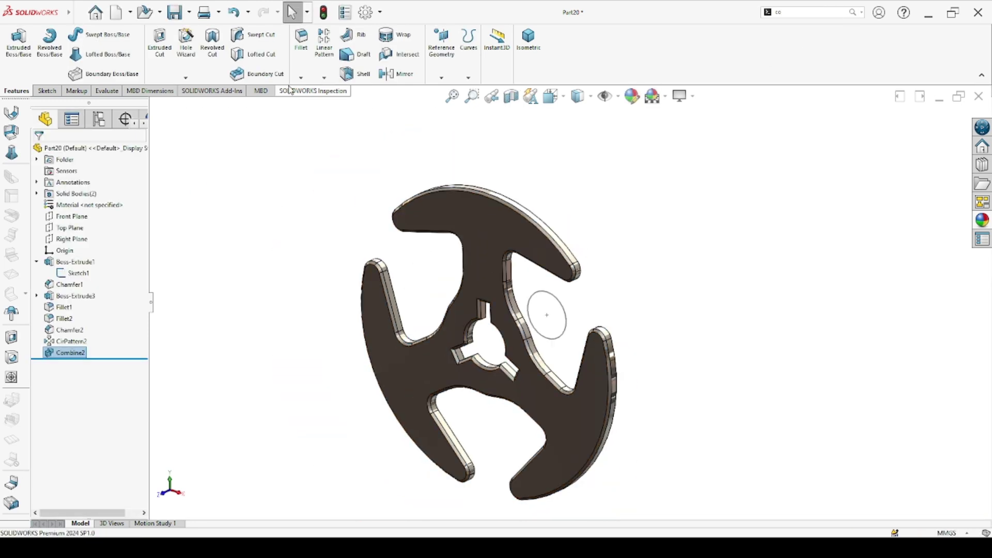
# Step: Linear-pattern the Combine2 body 16 times at 0.5 mm spacing along a reversed hub edge
pyautogui.click(324, 46)
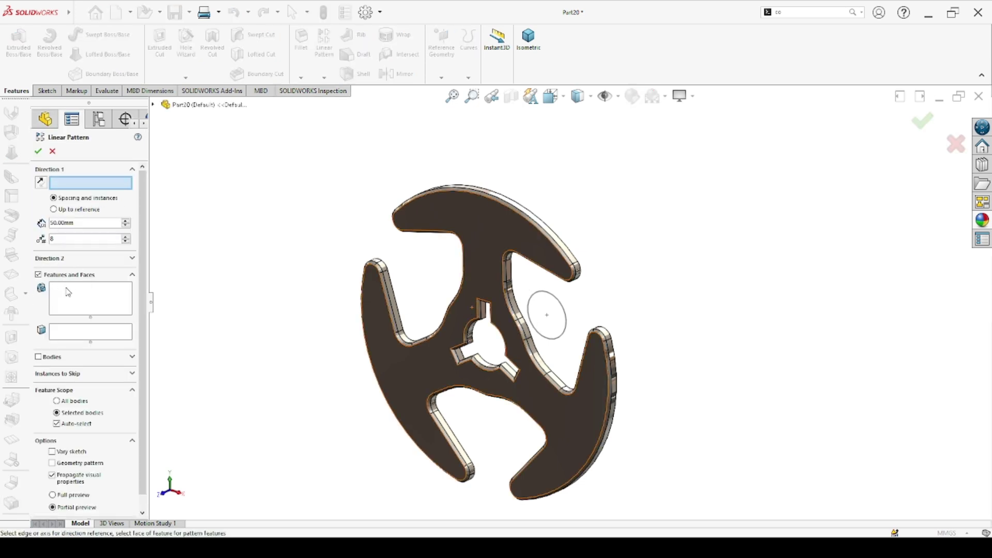
pyautogui.scroll(5, 408, 385)
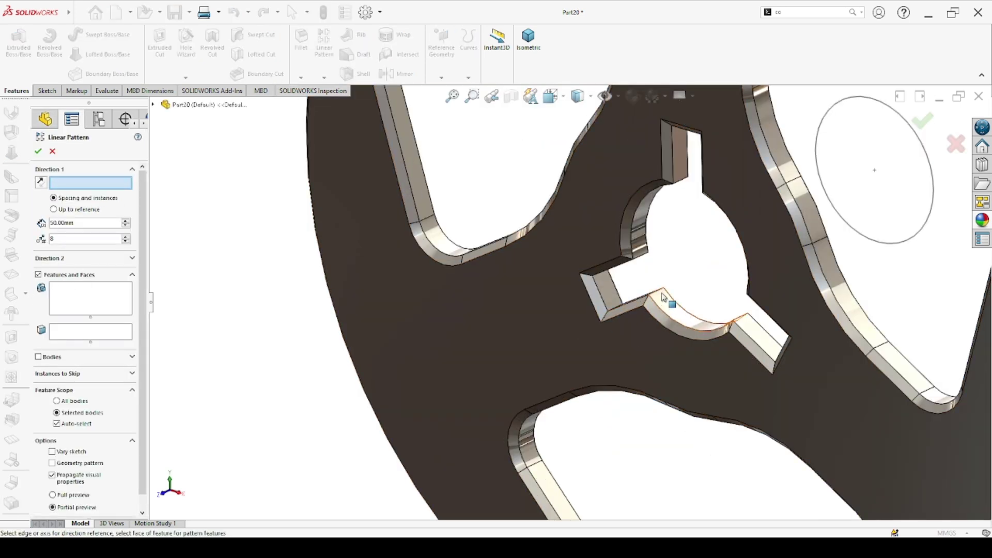
pyautogui.click(660, 291)
pyautogui.click(41, 182)
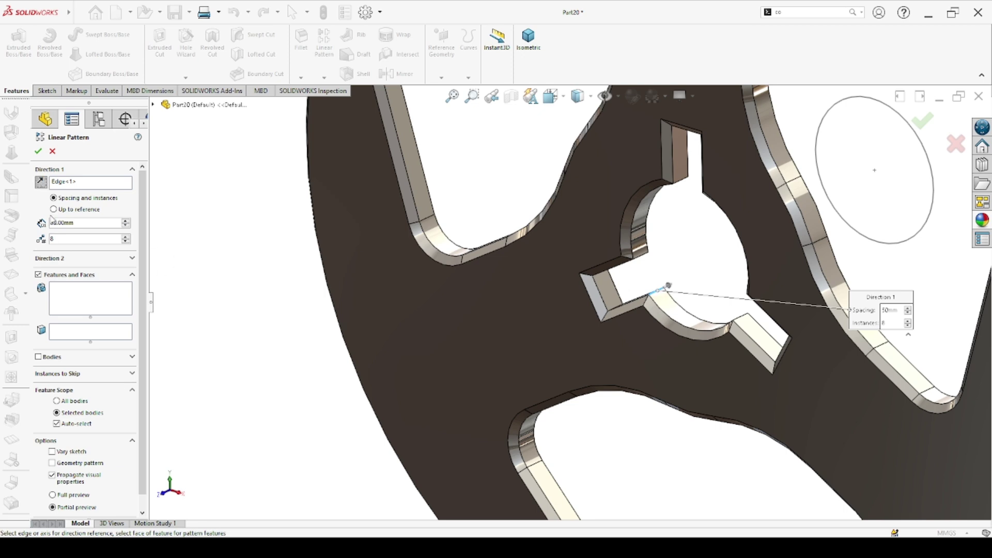
pyautogui.doubleClick(68, 223)
pyautogui.write('0.5')
pyautogui.press('Return')
pyautogui.write('16')
pyautogui.press('Return')
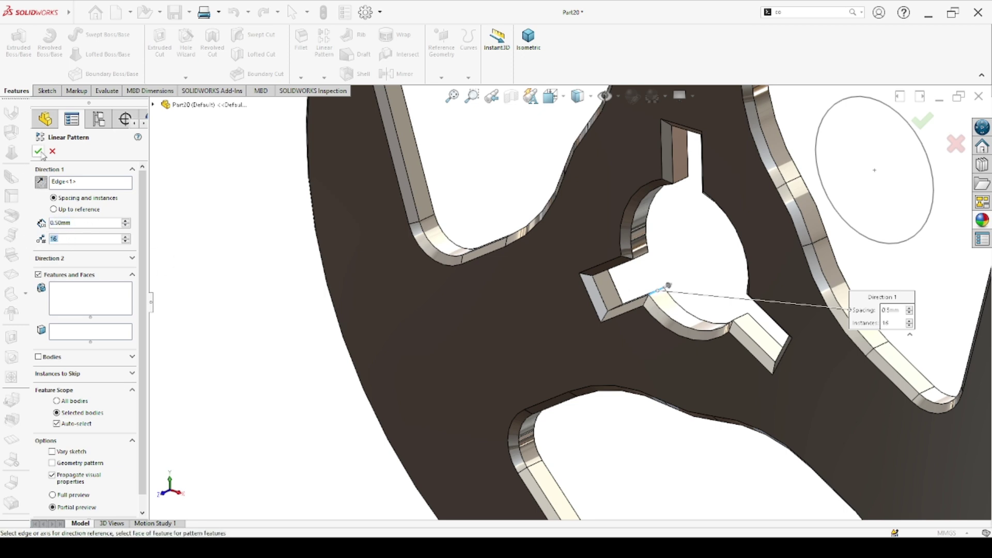
pyautogui.scroll(4, 579, 302)
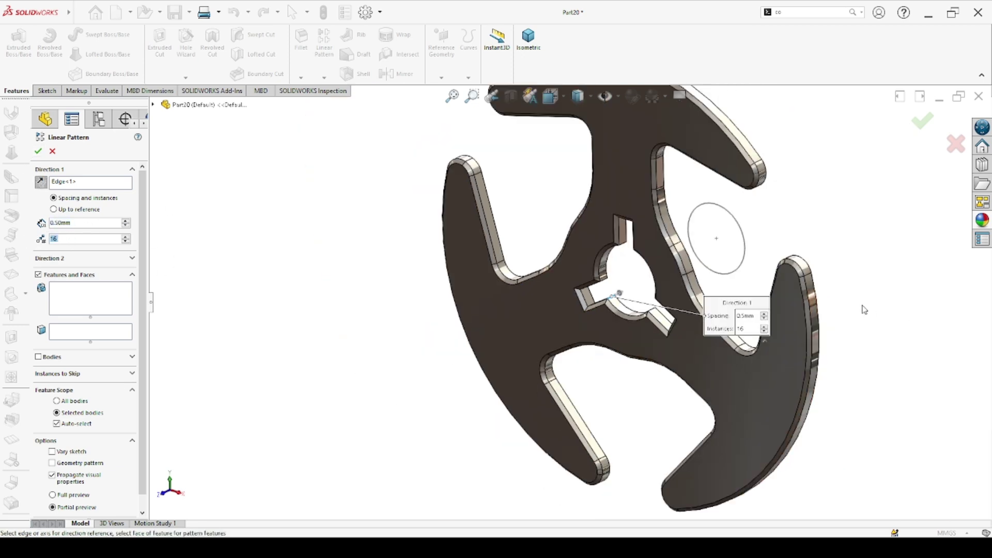
pyautogui.click(39, 183)
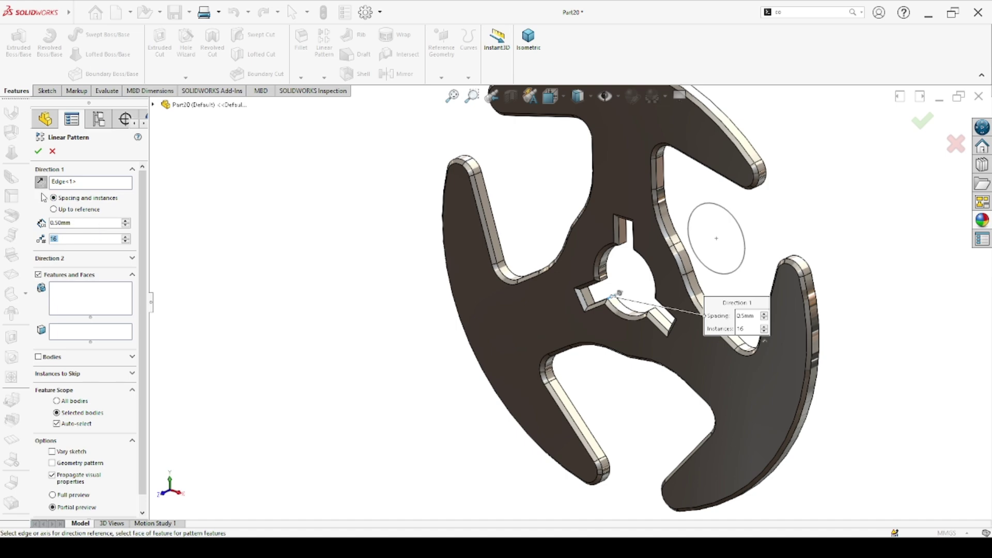
pyautogui.click(38, 356)
pyautogui.click(627, 206)
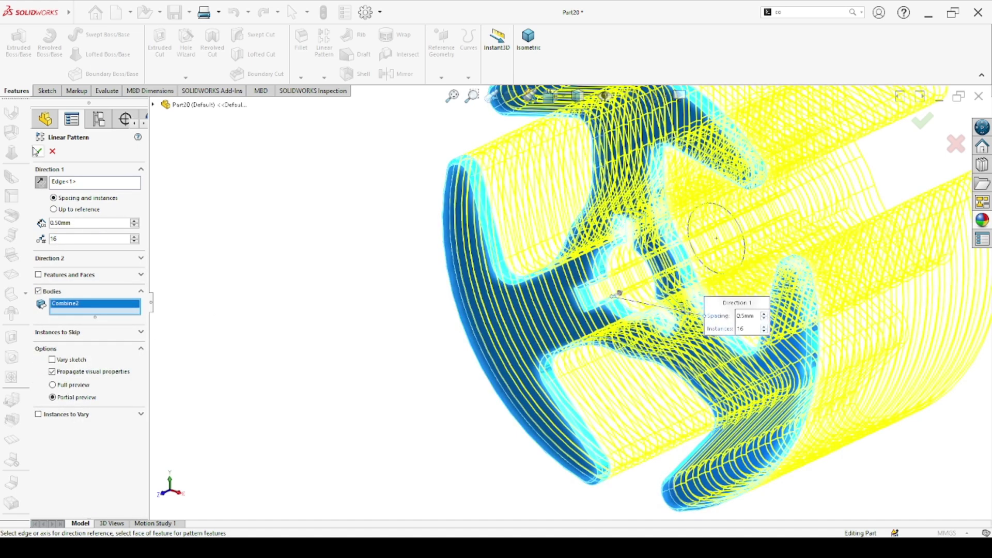
pyautogui.click(38, 151)
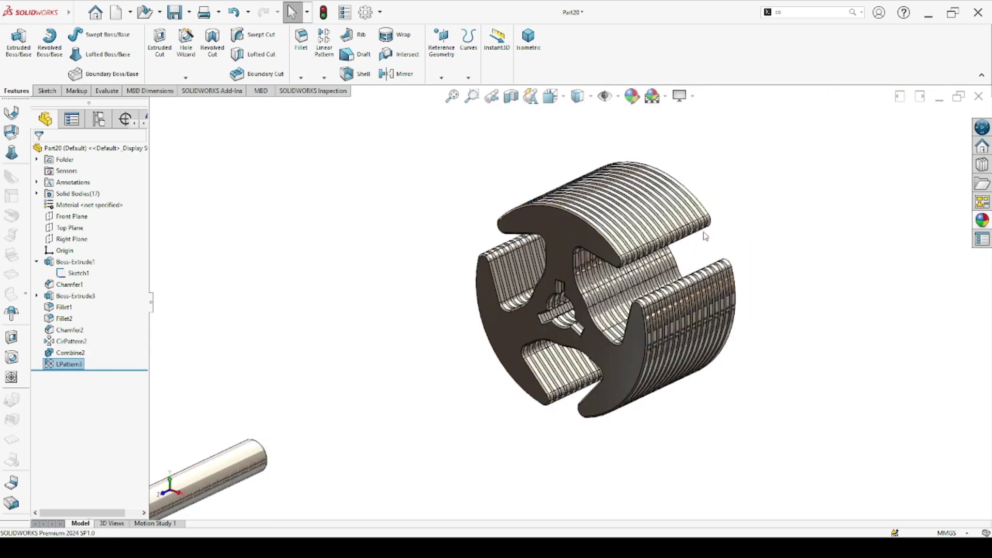
pyautogui.scroll(-5, 704, 236)
pyautogui.scroll(-2, 532, 330)
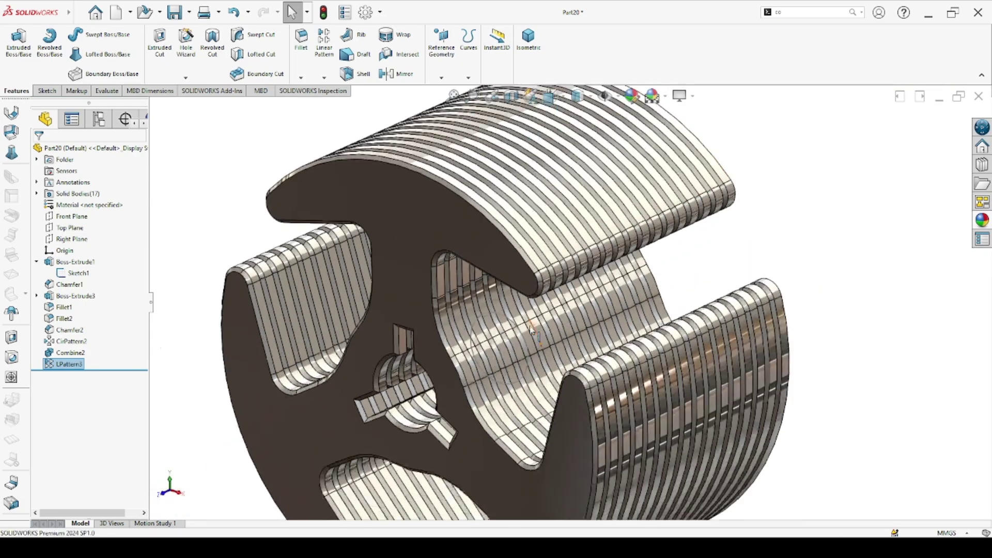
pyautogui.scroll(3, 531, 329)
pyautogui.scroll(-5, 531, 329)
pyautogui.moveTo(455, 266)
pyautogui.mouseDown(button='middle')
pyautogui.moveTo(521, 271)
pyautogui.moveTo(513, 279)
pyautogui.moveTo(525, 294)
pyautogui.moveTo(465, 336)
pyautogui.moveTo(451, 330)
pyautogui.mouseUp(button='middle')
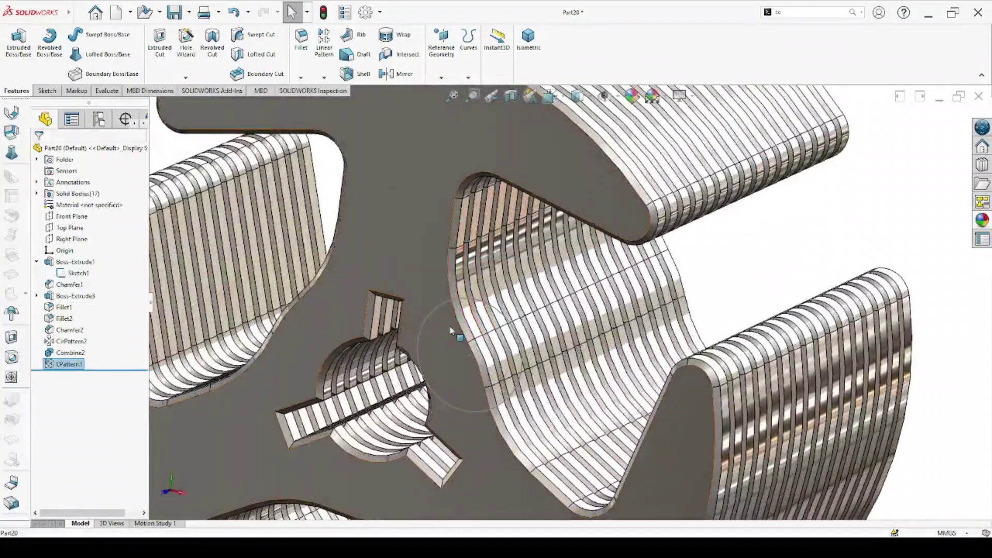
pyautogui.hotkey('ctrl', '7')
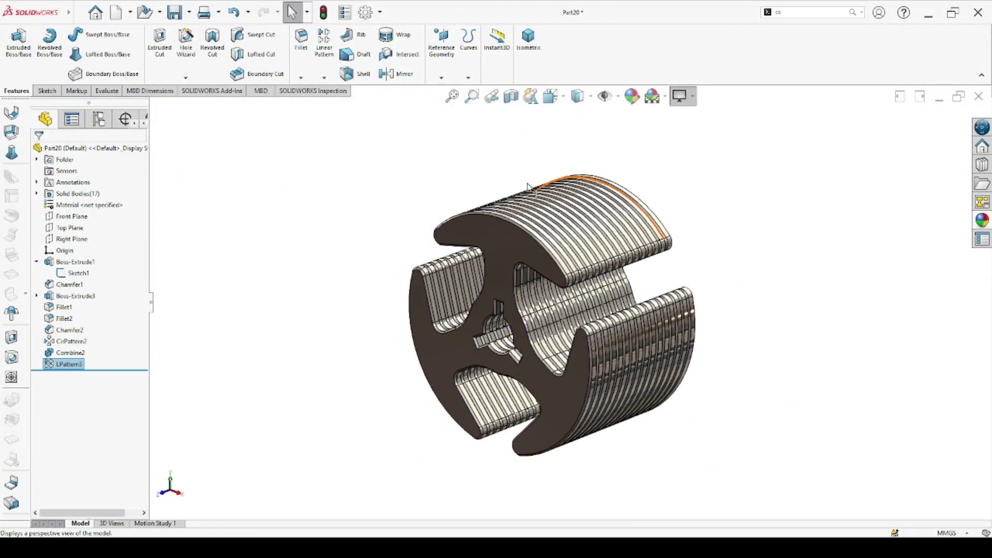
pyautogui.scroll(5, 459, 217)
pyautogui.scroll(-3, 476, 290)
pyautogui.scroll(-3, 476, 290)
pyautogui.scroll(6, 477, 290)
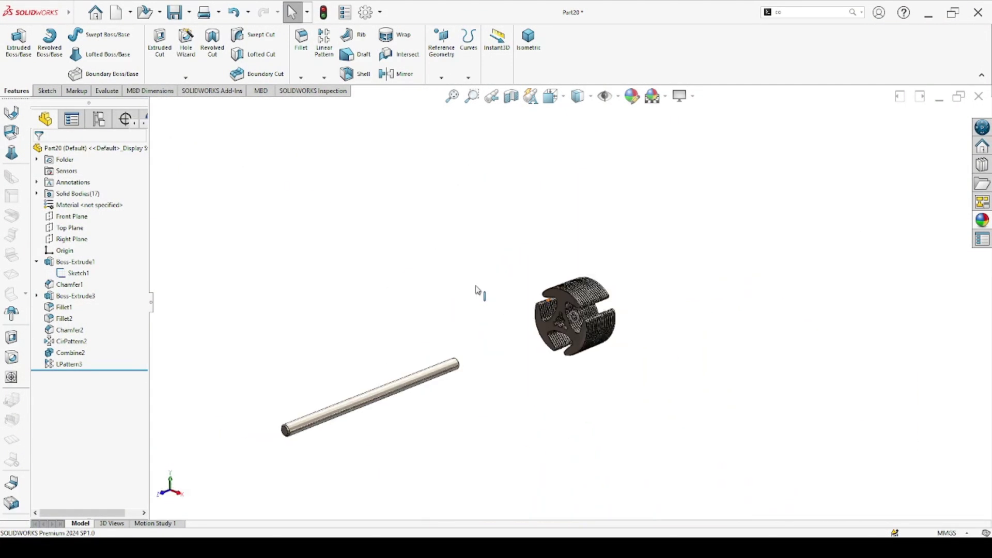
pyautogui.scroll(-3, 477, 291)
pyautogui.scroll(4, 627, 334)
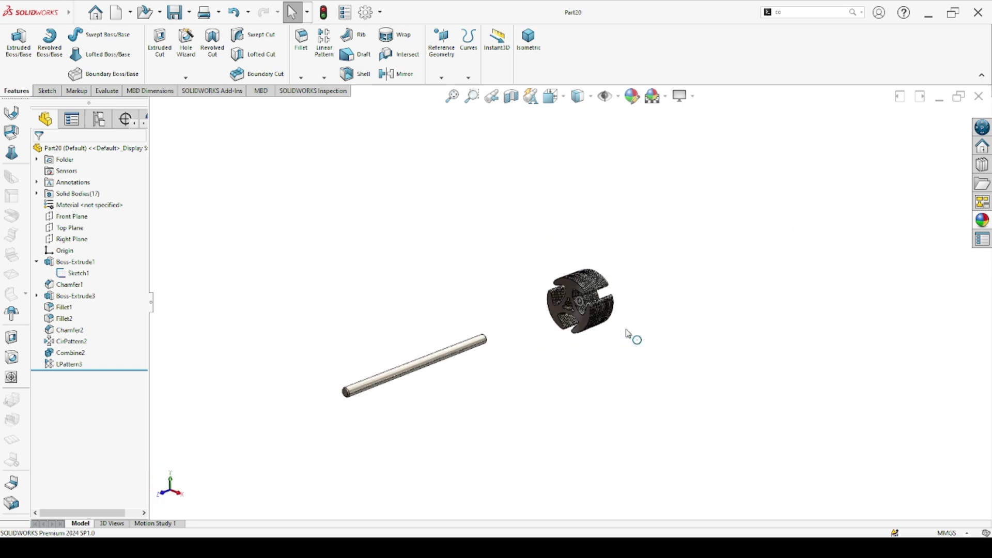
pyautogui.scroll(-3, 627, 333)
pyautogui.click(388, 343)
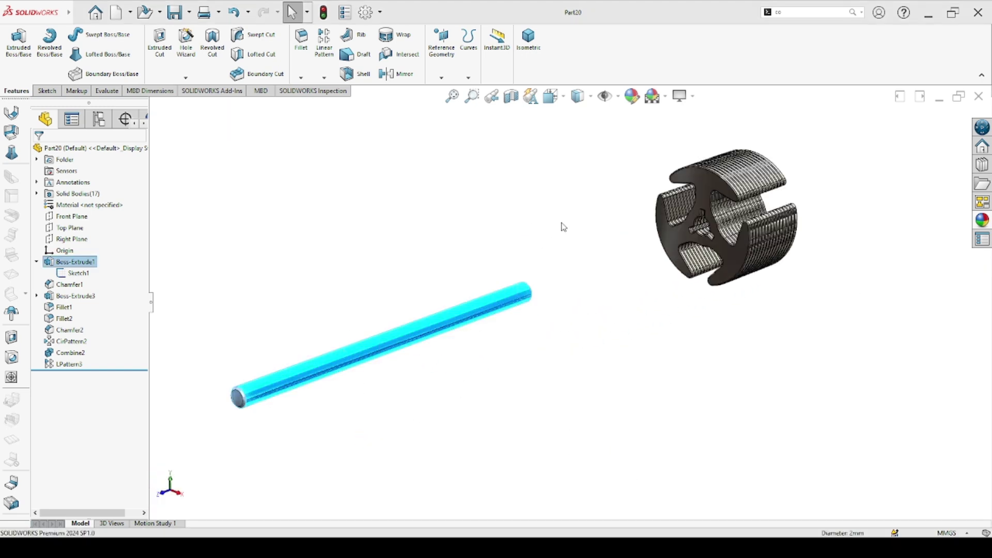
pyautogui.press('Delete')
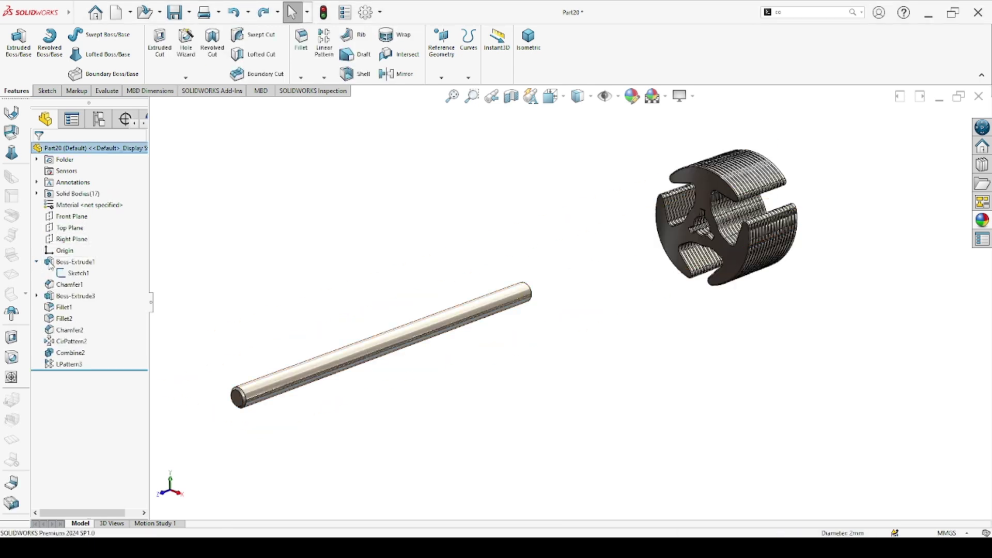
pyautogui.click(72, 262)
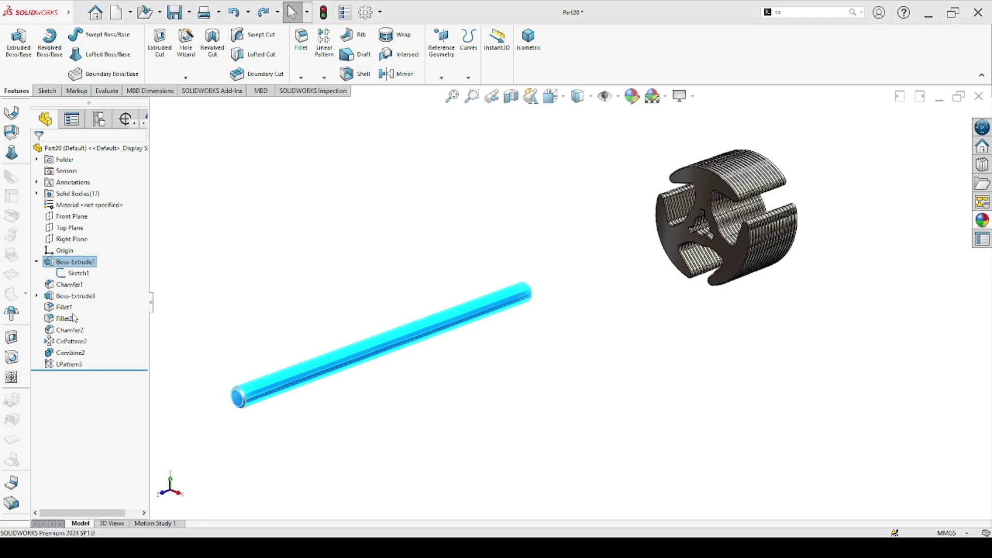
pyautogui.click(248, 267)
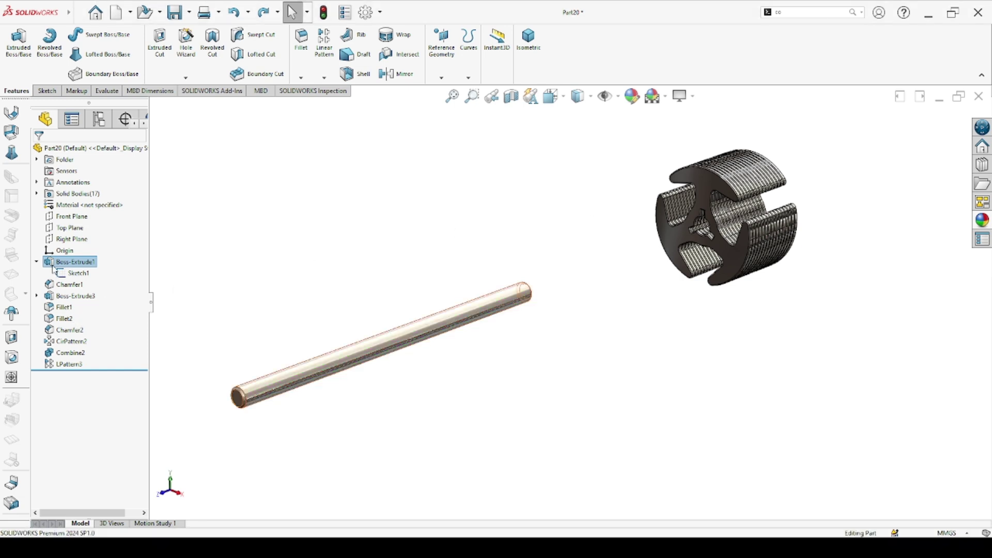
pyautogui.click(66, 274)
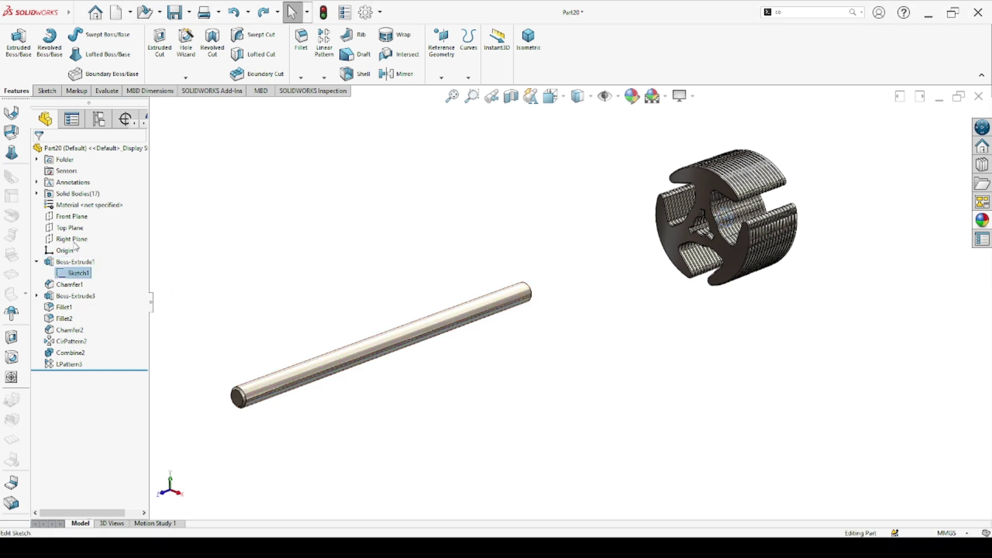
pyautogui.click(78, 243)
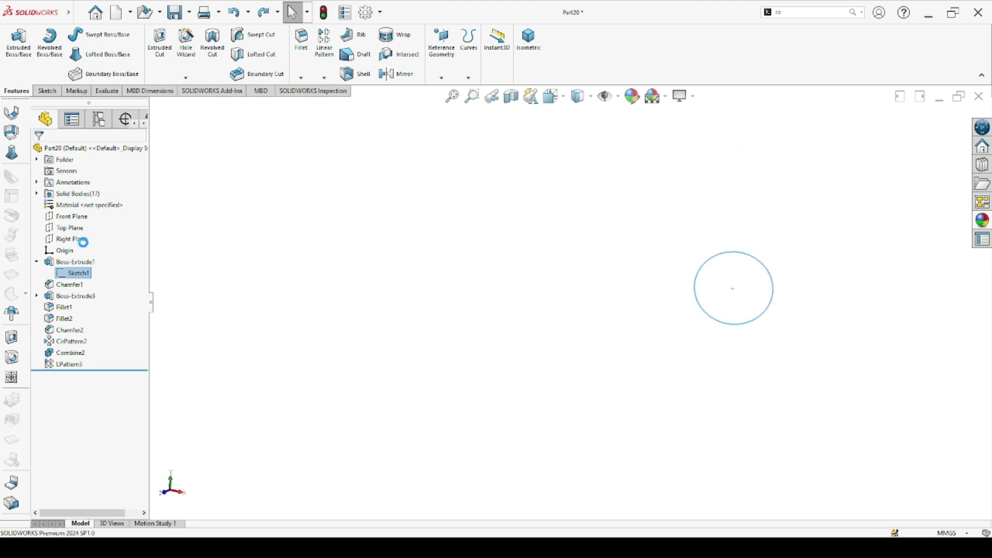
pyautogui.click(722, 230)
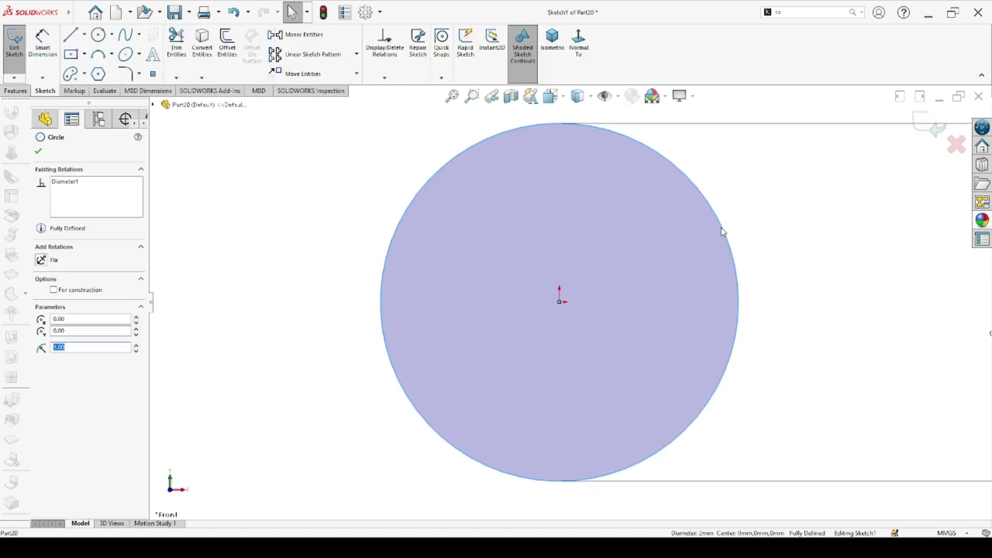
pyautogui.press('f')
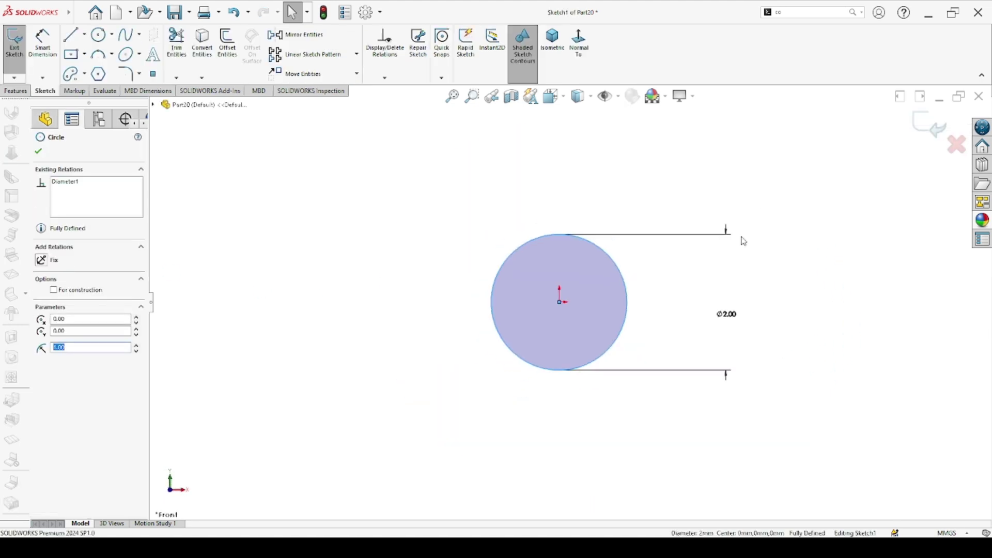
pyautogui.click(39, 152)
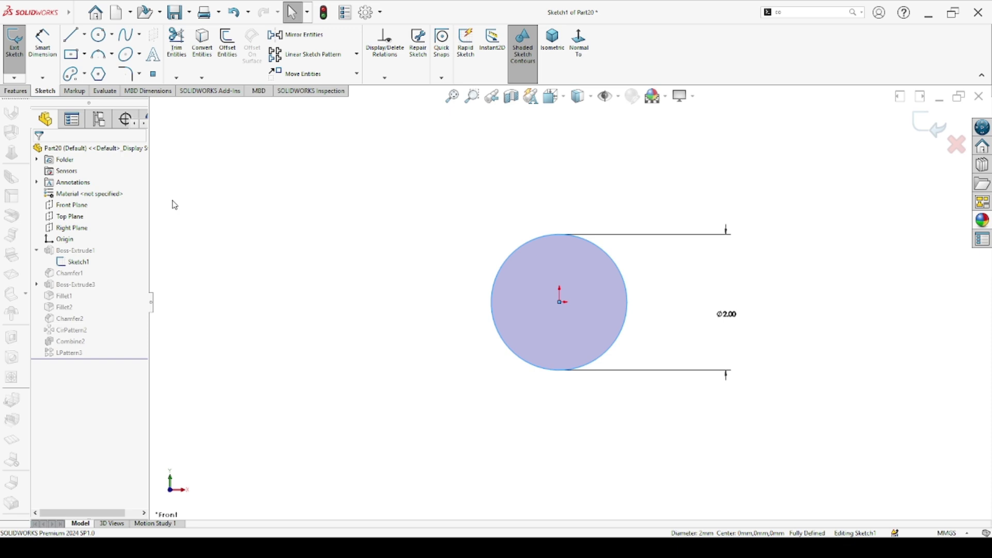
pyautogui.scroll(2, 618, 210)
pyautogui.scroll(1, 461, 383)
pyautogui.scroll(2, 568, 310)
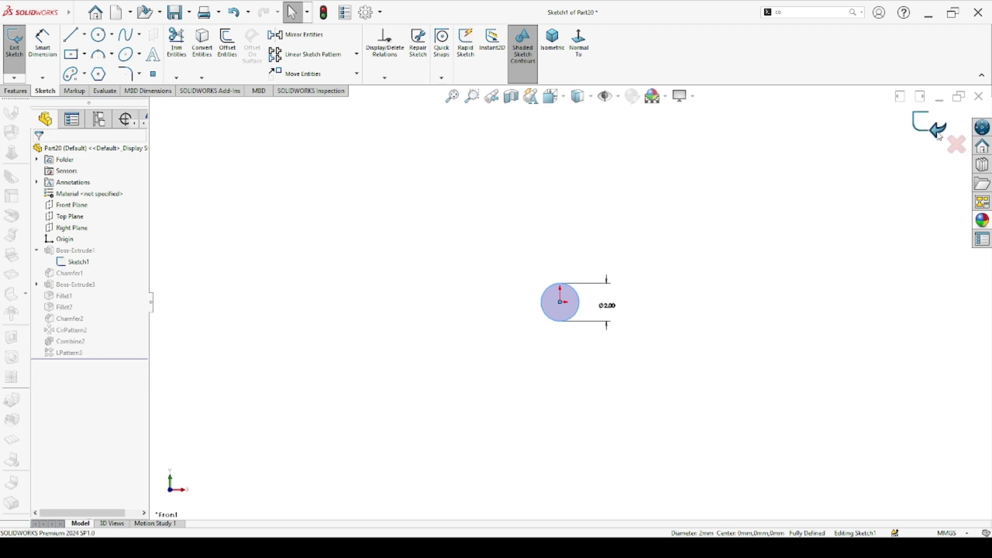
pyautogui.click(929, 124)
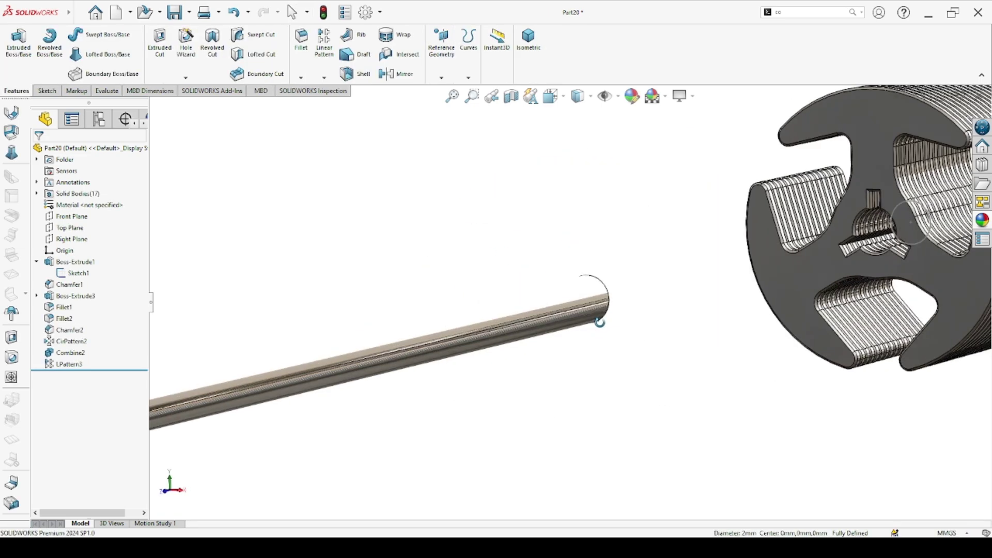
pyautogui.scroll(-2, 722, 303)
pyautogui.scroll(-2, 722, 303)
pyautogui.scroll(-2, 722, 303)
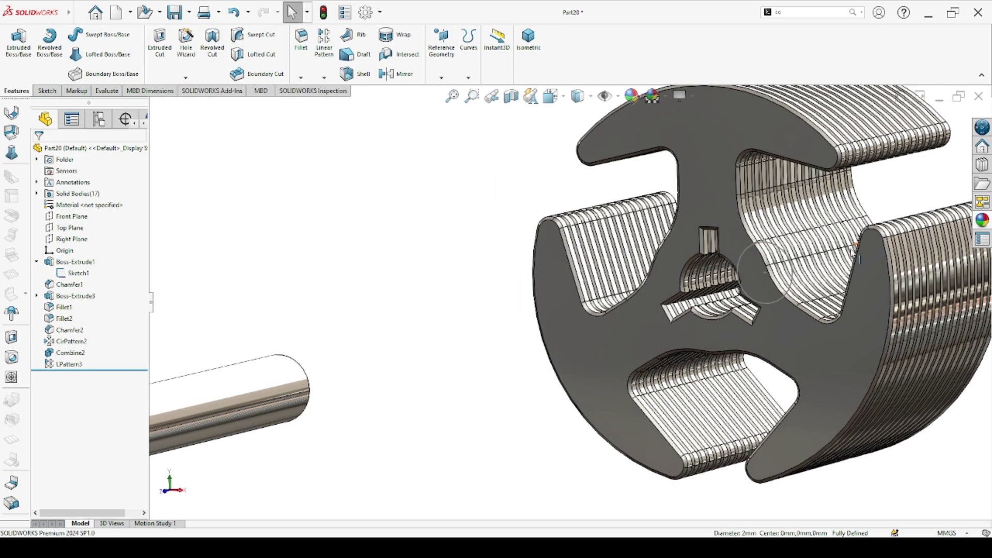
pyautogui.hotkey('ctrl', '1')
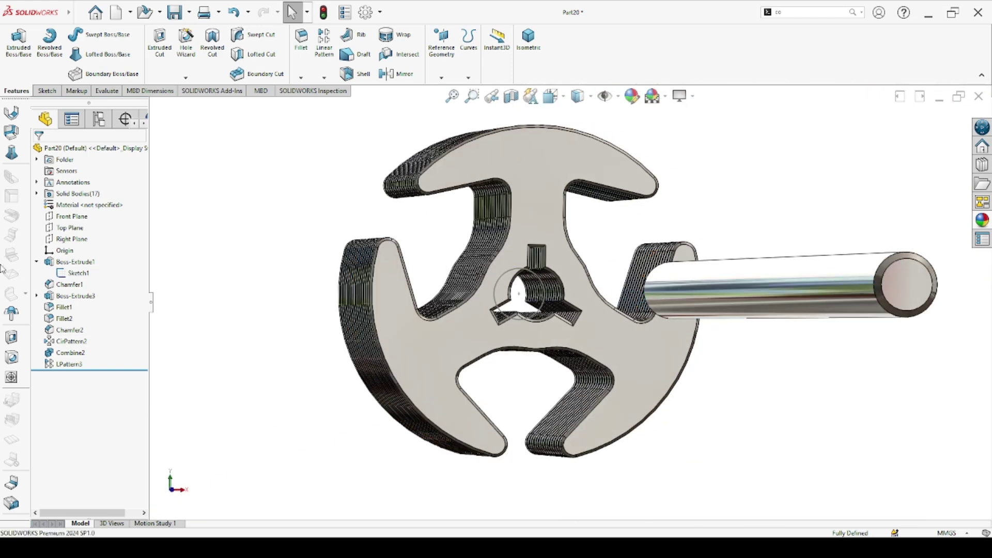
pyautogui.click(54, 262)
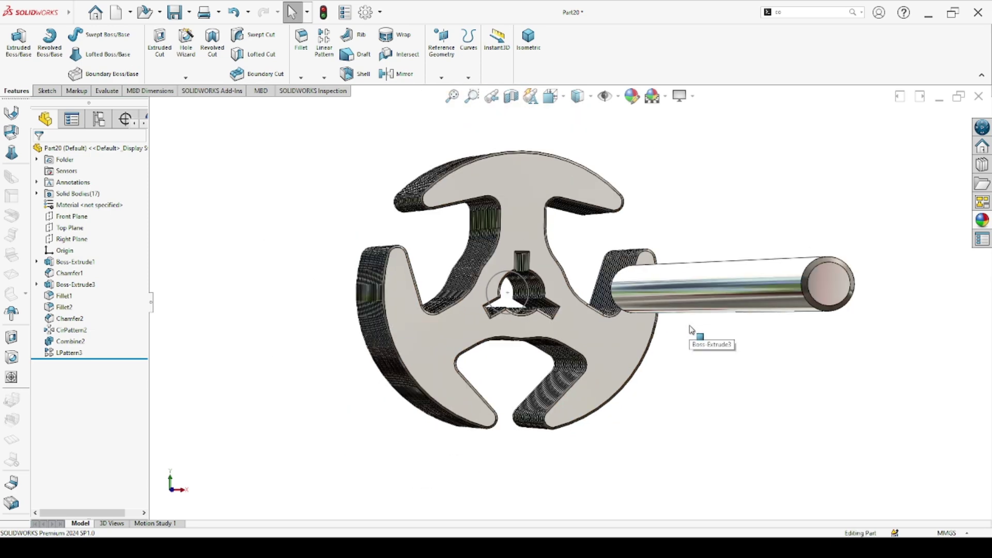
pyautogui.moveTo(692, 328)
pyautogui.mouseDown(button='middle')
pyautogui.moveTo(660, 332)
pyautogui.moveTo(726, 321)
pyautogui.mouseUp(button='middle')
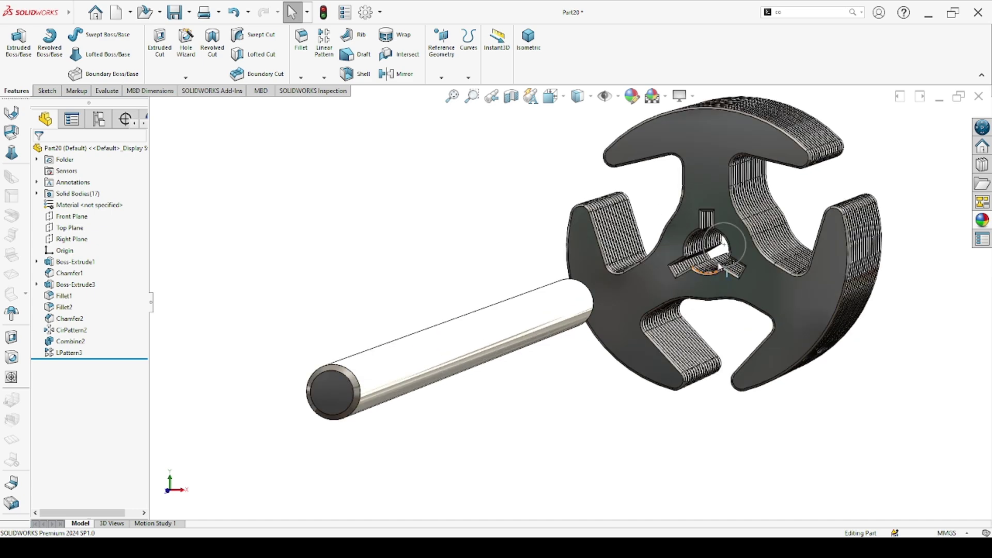
pyautogui.moveTo(719, 266); pyautogui.dragTo(783, 212, button='middle')
pyautogui.scroll(3, 766, 209)
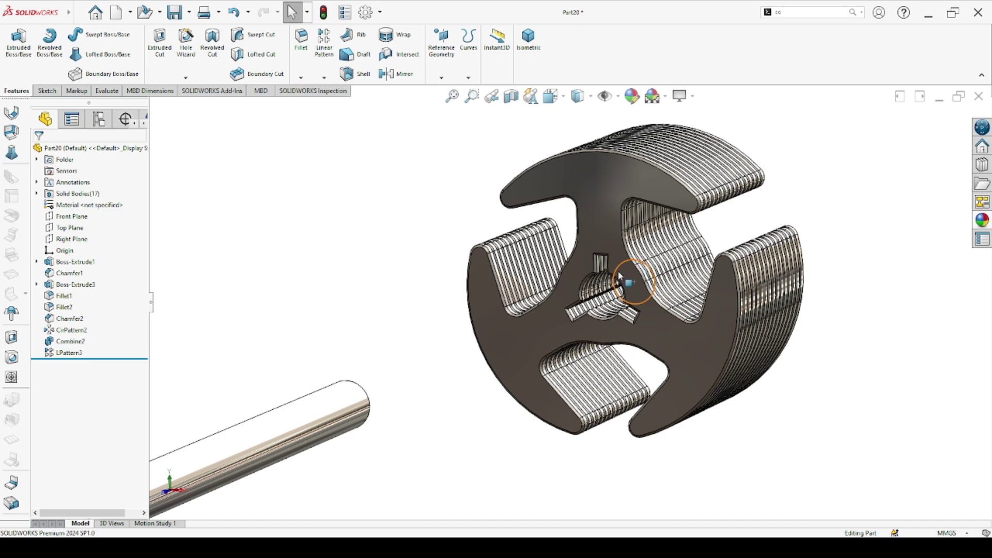
pyautogui.scroll(3, 628, 287)
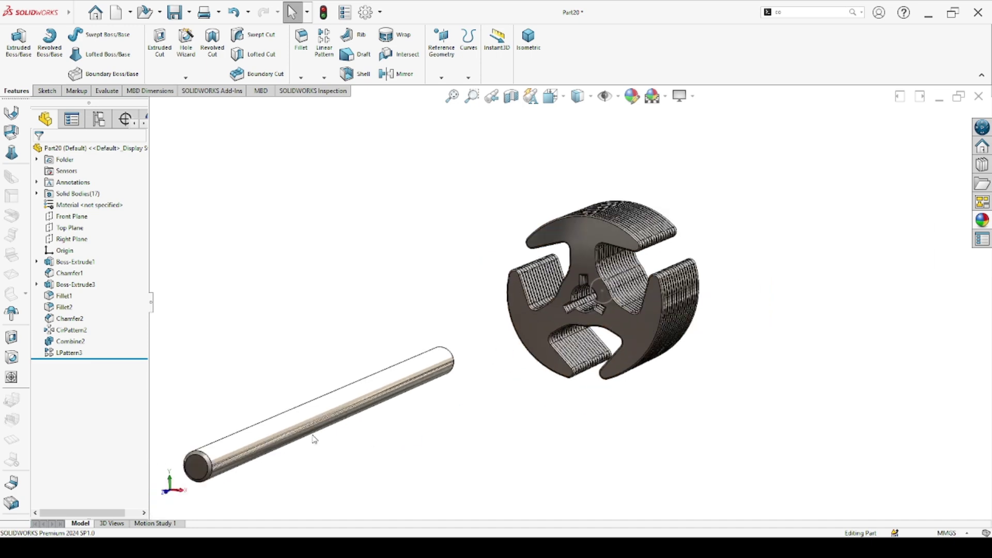
pyautogui.click(59, 262)
pyautogui.click(67, 244)
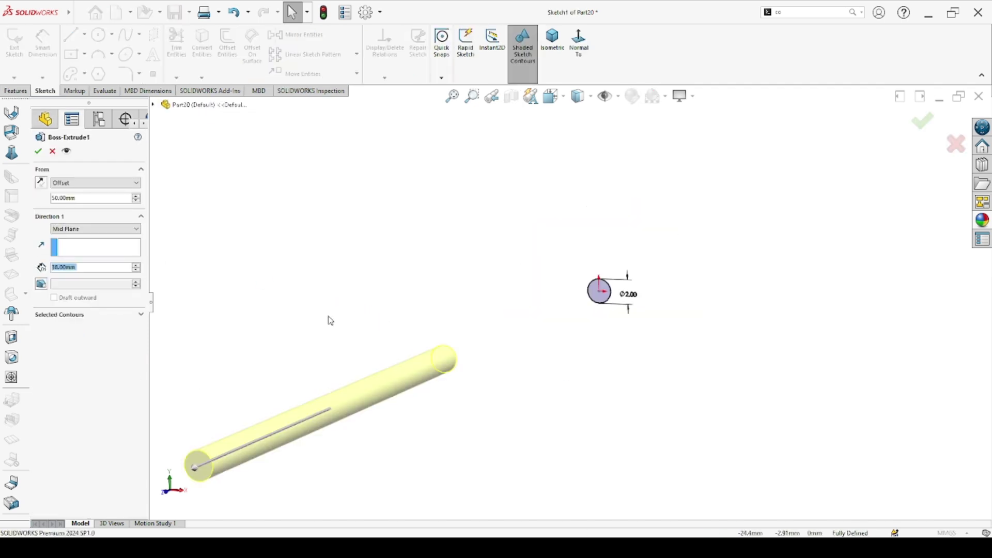
pyautogui.press('Return')
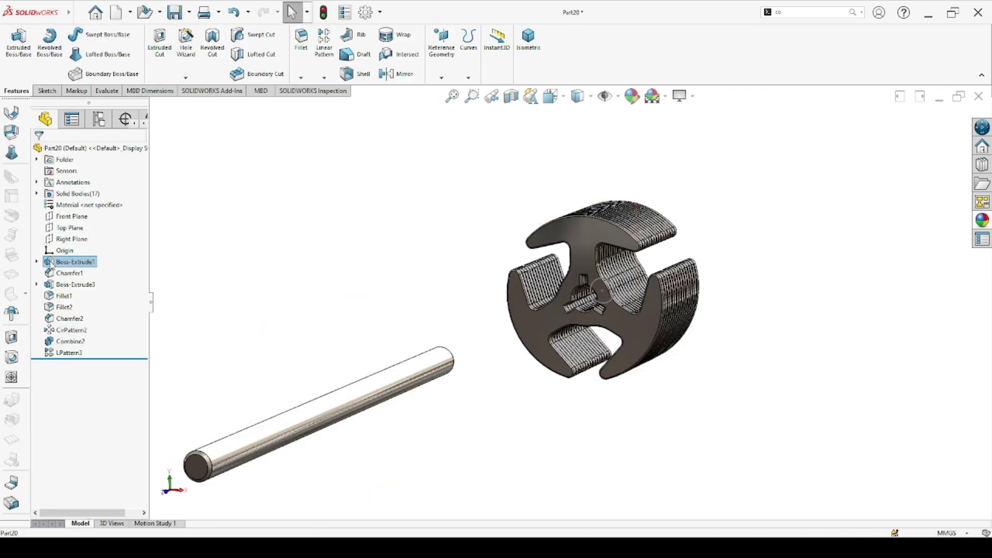
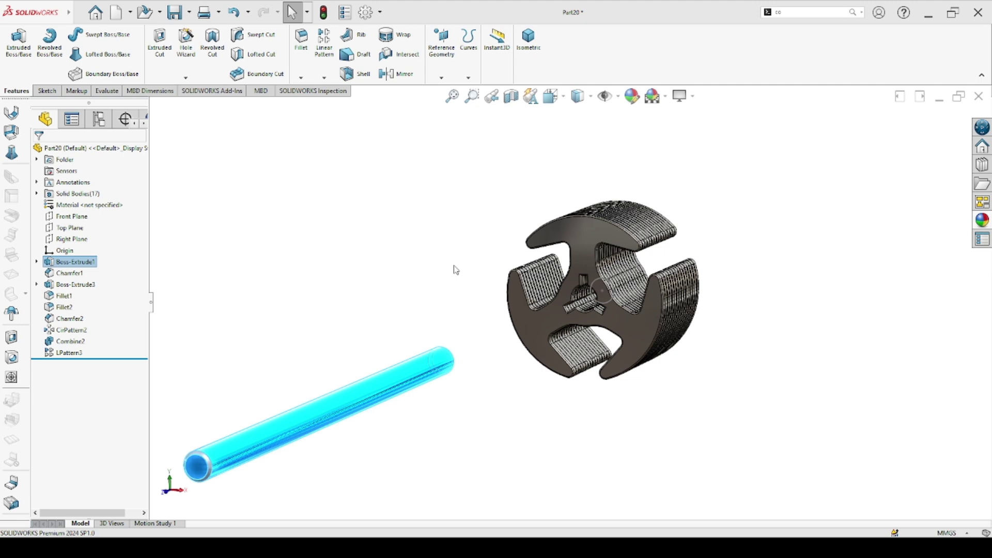
# Step: Delete the Chamfer1 rod body with Delete/Keep Body, leaving the 16 rotor bodies
pyautogui.click(465, 223)
pyautogui.click(37, 193)
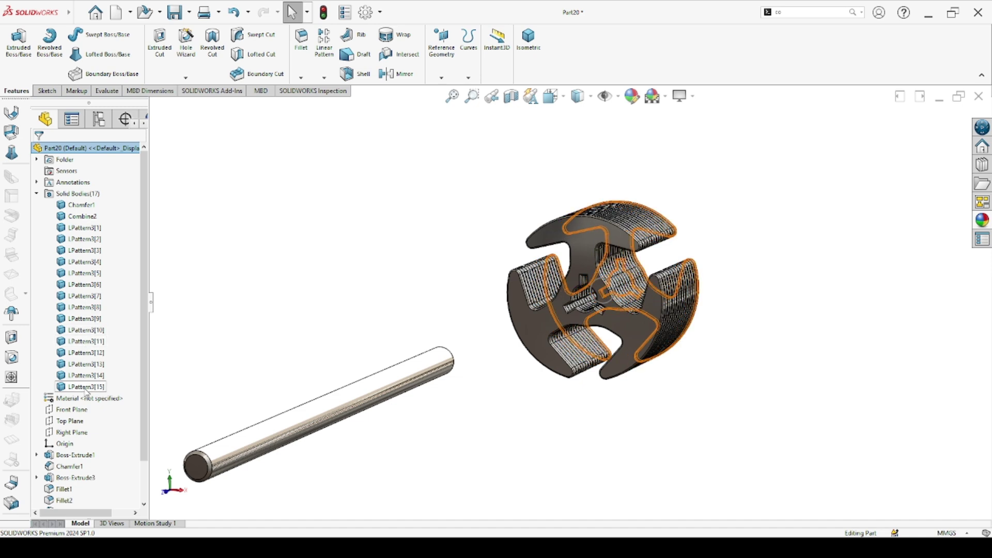
pyautogui.click(73, 206)
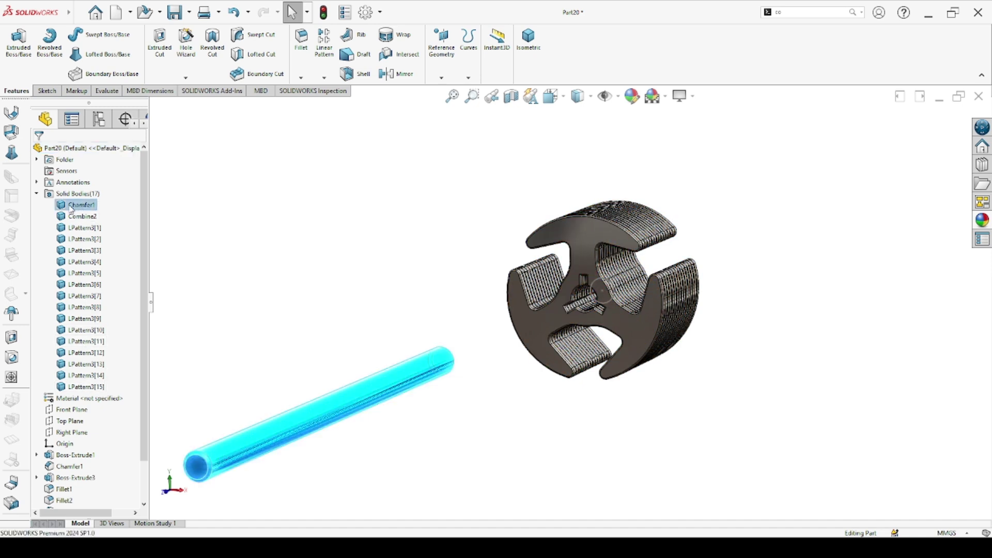
pyautogui.press('Delete')
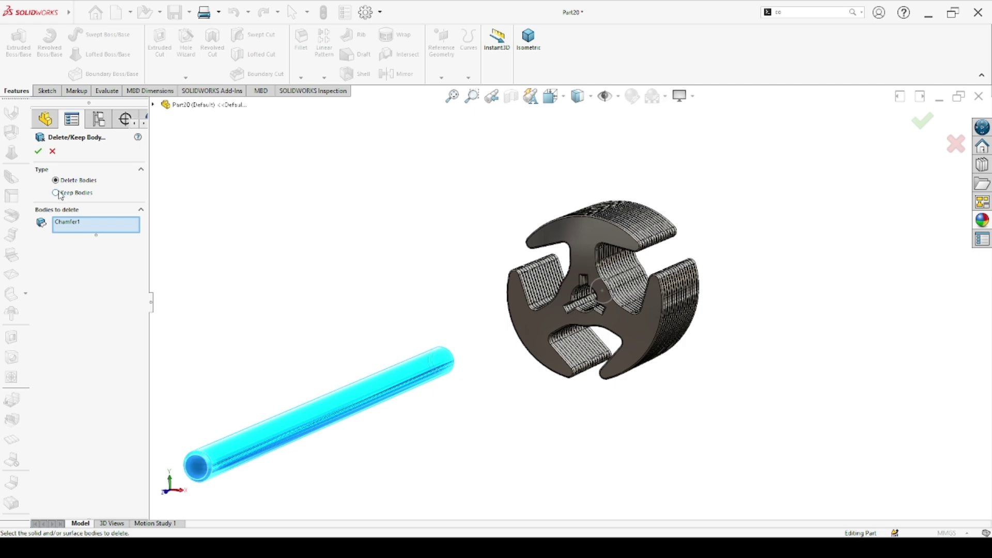
pyautogui.click(37, 154)
pyautogui.moveTo(568, 269)
pyautogui.mouseDown(button='middle')
pyautogui.moveTo(614, 250)
pyautogui.moveTo(579, 279)
pyautogui.mouseUp(button='middle')
# Step: Turn the rotor to a front view, save it as Part21, and close that document
pyautogui.click(36, 193)
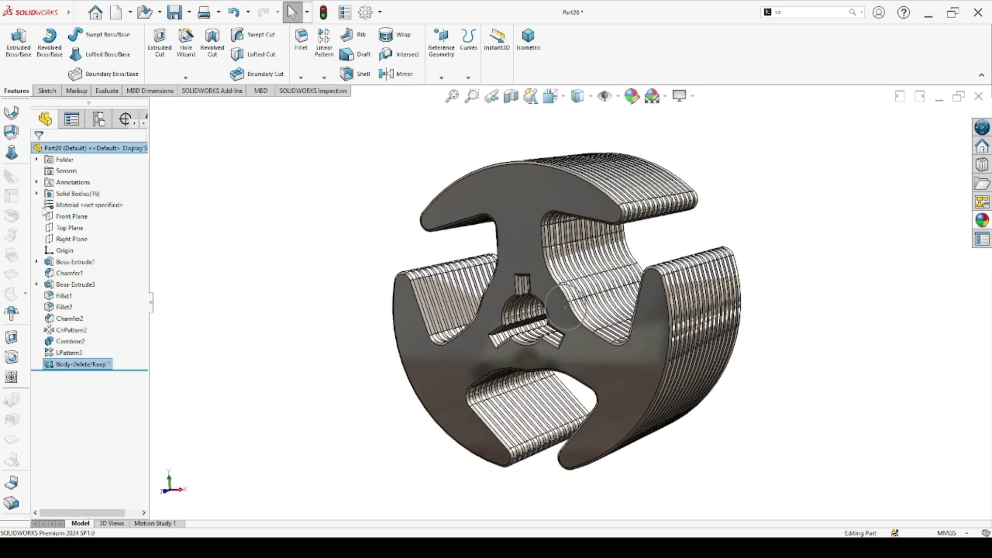
pyautogui.click(36, 261)
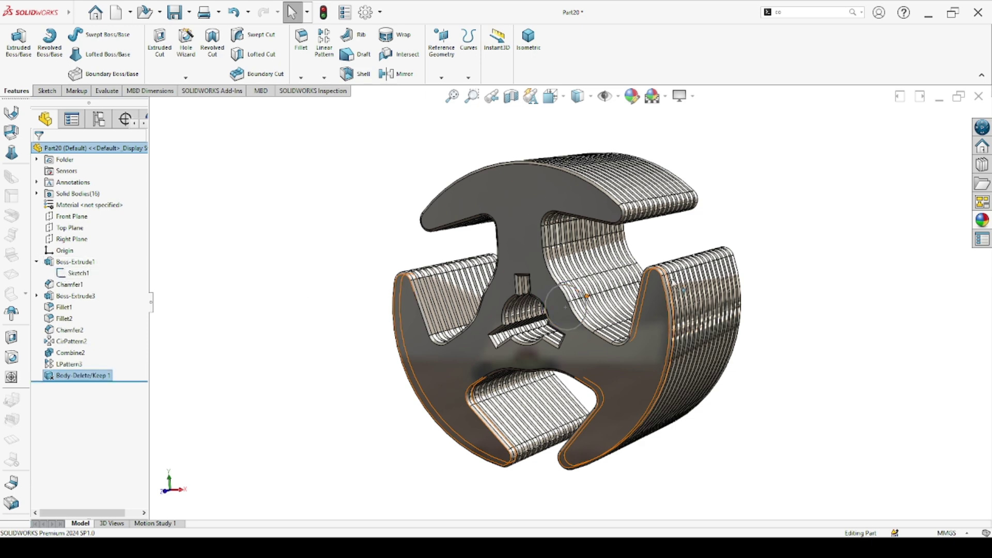
pyautogui.click(593, 301)
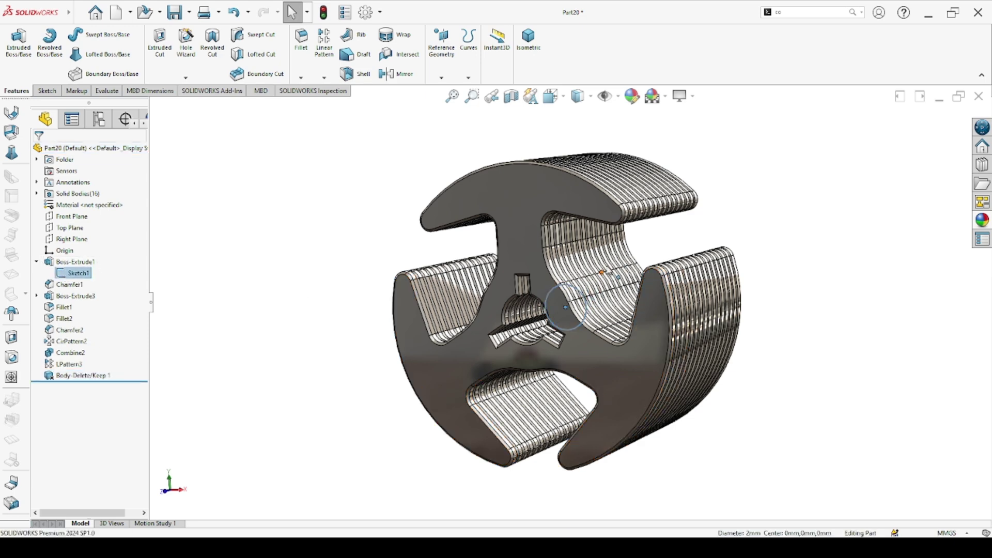
pyautogui.click(312, 261)
pyautogui.moveTo(312, 262)
pyautogui.mouseDown(button='middle')
pyautogui.moveTo(349, 253)
pyautogui.moveTo(325, 279)
pyautogui.moveTo(151, 324)
pyautogui.moveTo(126, 381)
pyautogui.mouseUp(button='middle')
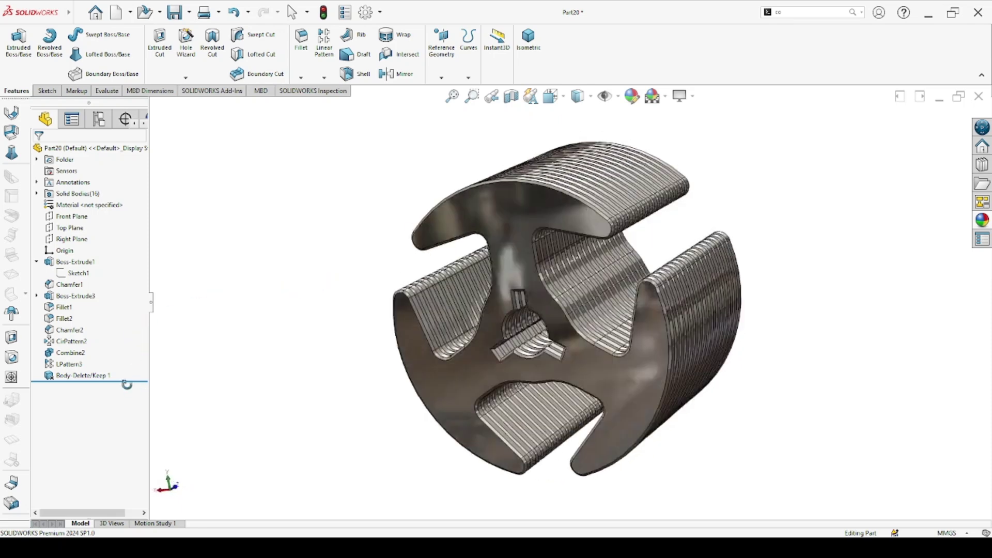
pyautogui.click(187, 38)
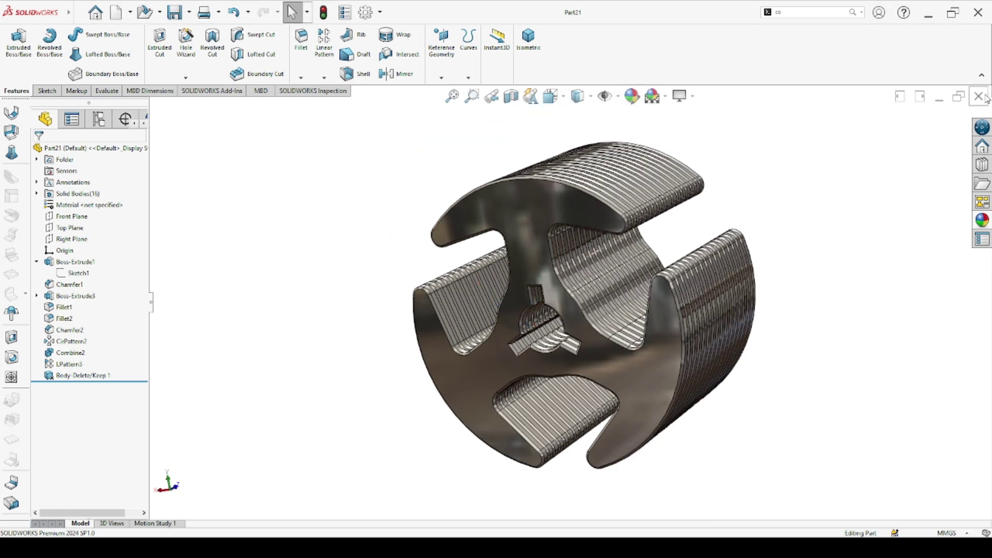
pyautogui.click(985, 98)
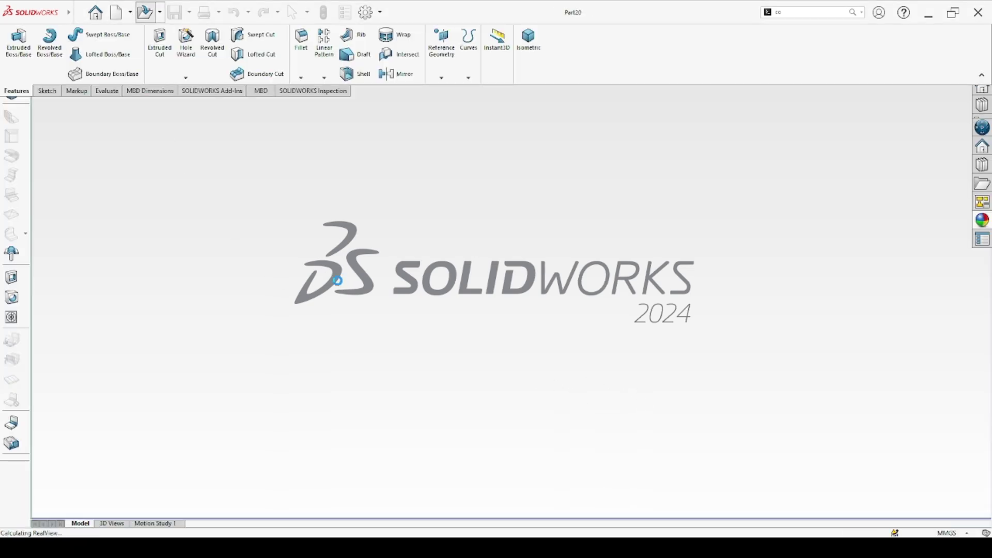
# Step: Delete the rotor features from Boss-Extrude3 onward, plus the leftover Sketch2
pyautogui.press('f')
pyautogui.scroll(3, 580, 265)
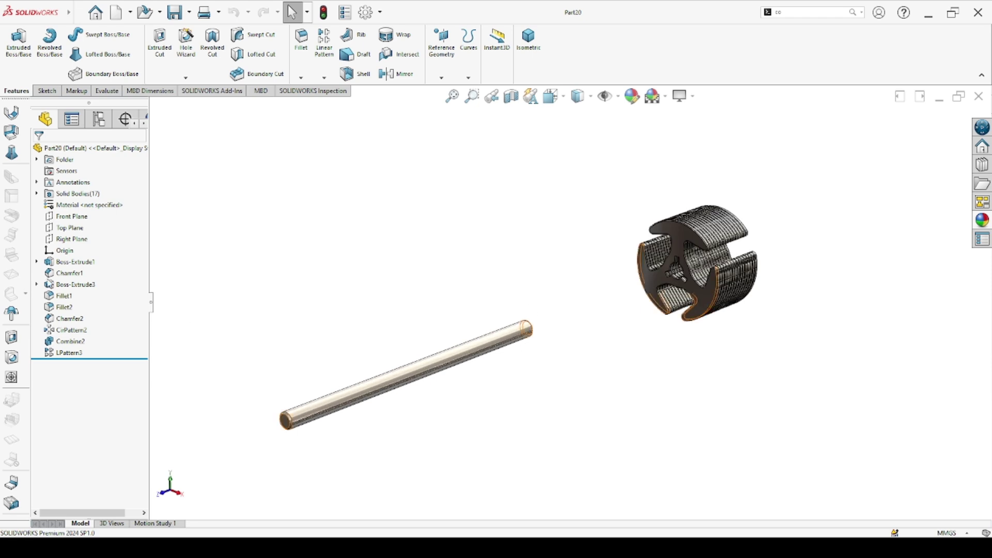
pyautogui.click(48, 284)
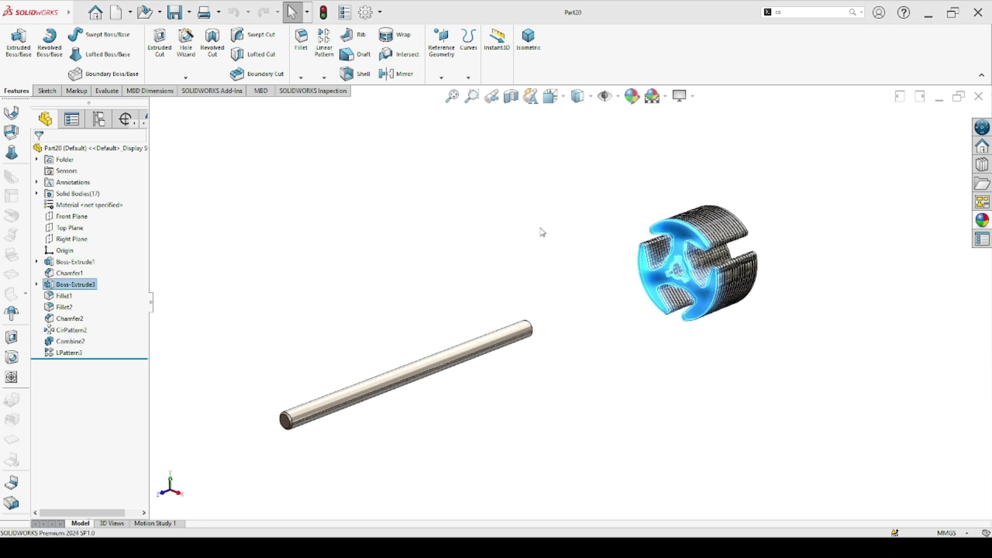
pyautogui.press('Delete')
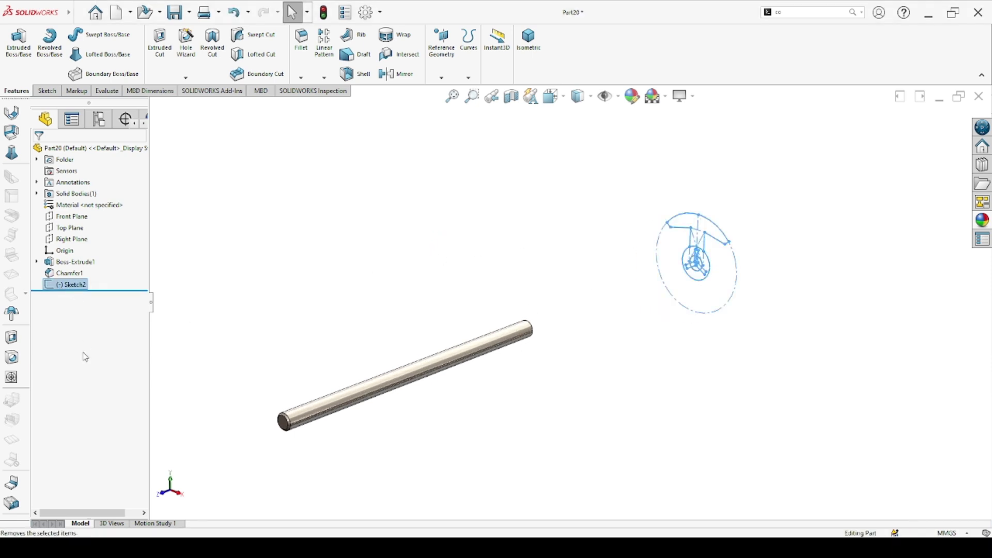
pyautogui.press('Delete')
pyautogui.press('Return')
# Step: Make Boss-Extrude1 start from the sketch plane instead of the 50.00mm offset, then save Part20
pyautogui.click(41, 269)
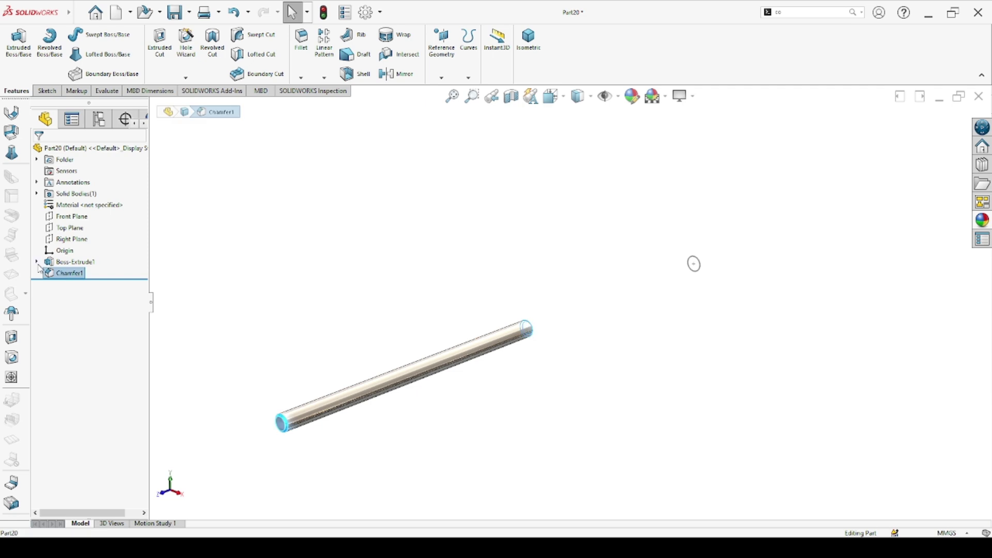
pyautogui.click(67, 262)
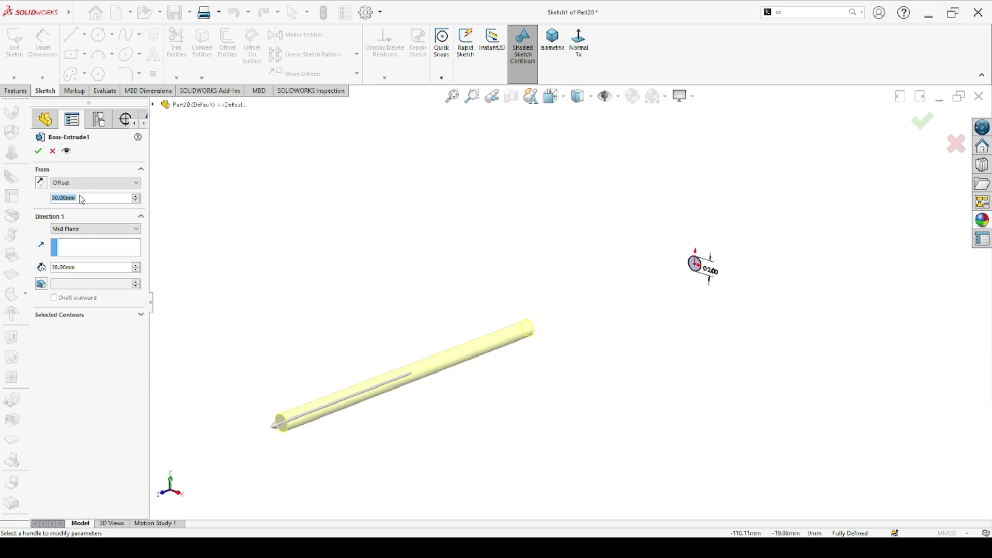
pyautogui.press('BackSpace')
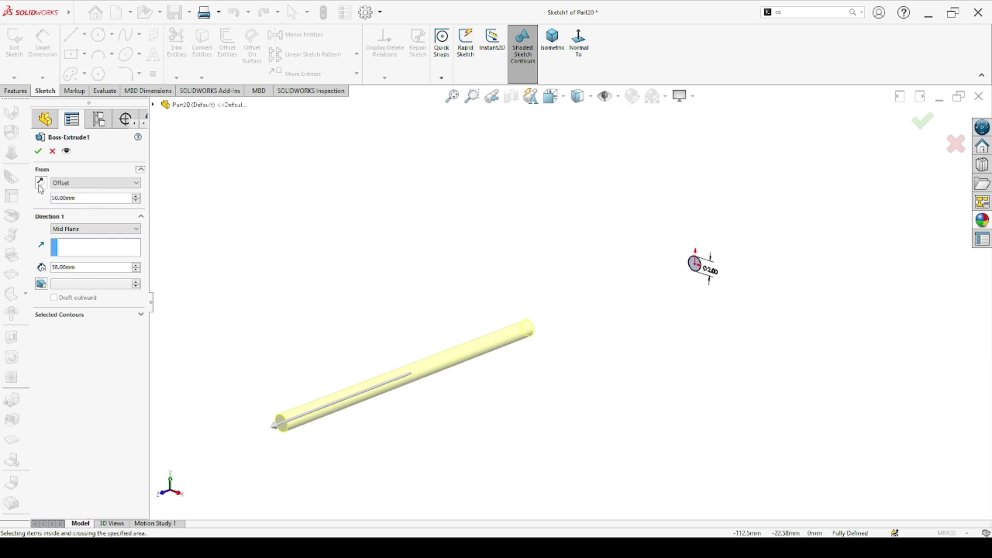
pyautogui.click(89, 184)
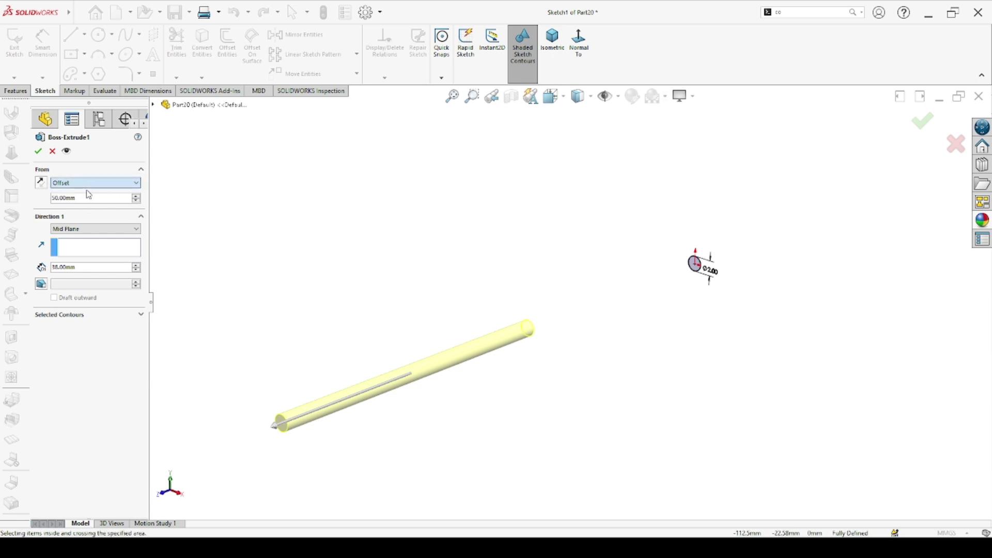
pyautogui.click(39, 152)
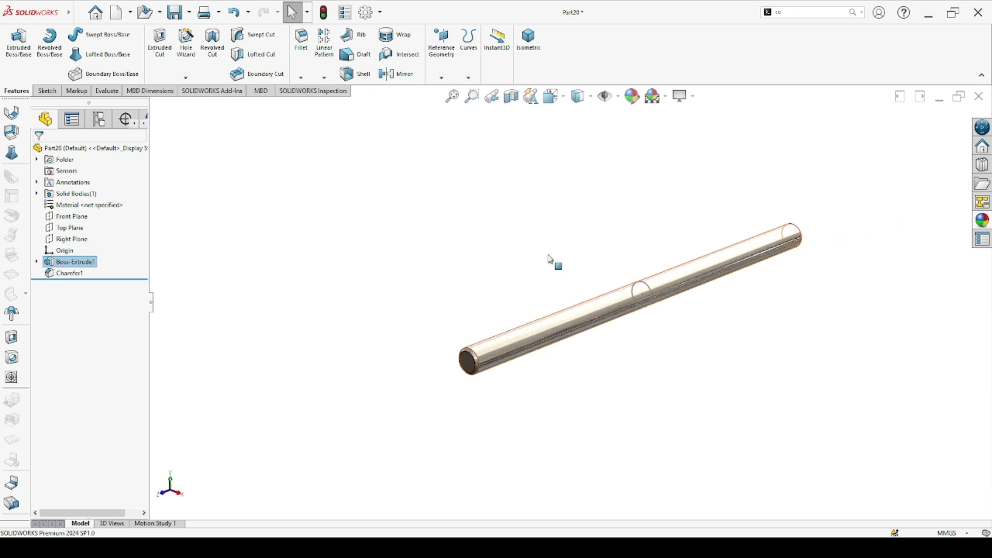
pyautogui.click(36, 262)
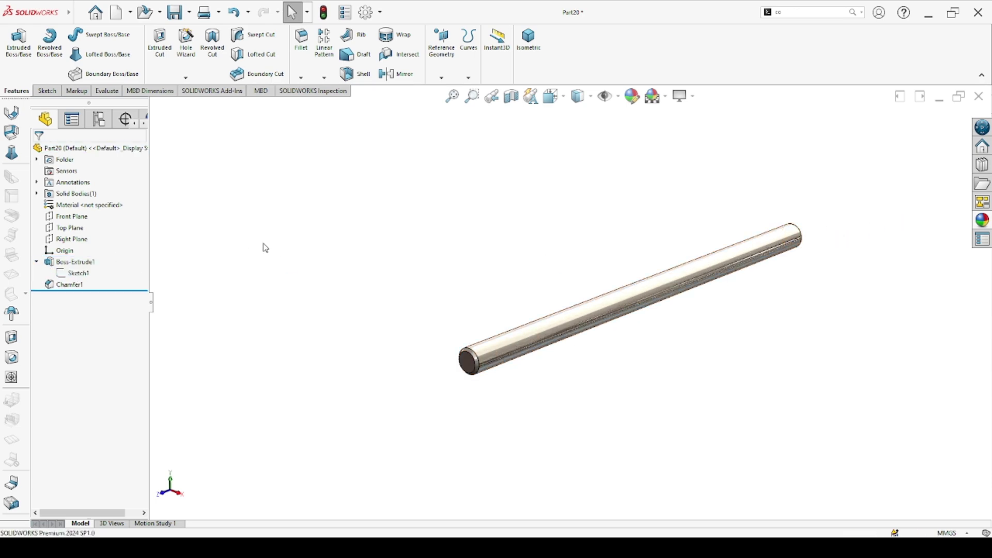
pyautogui.hotkey('ctrl', 's')
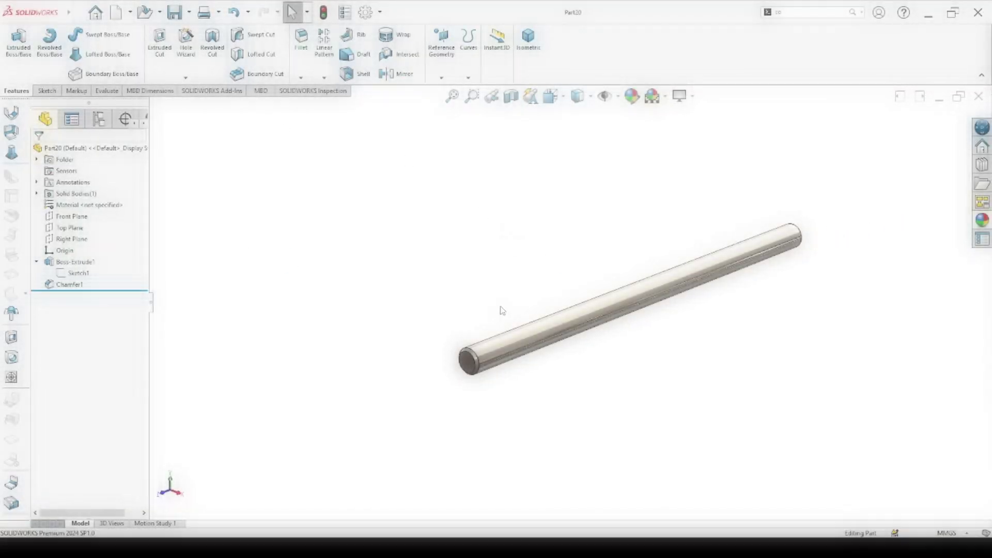